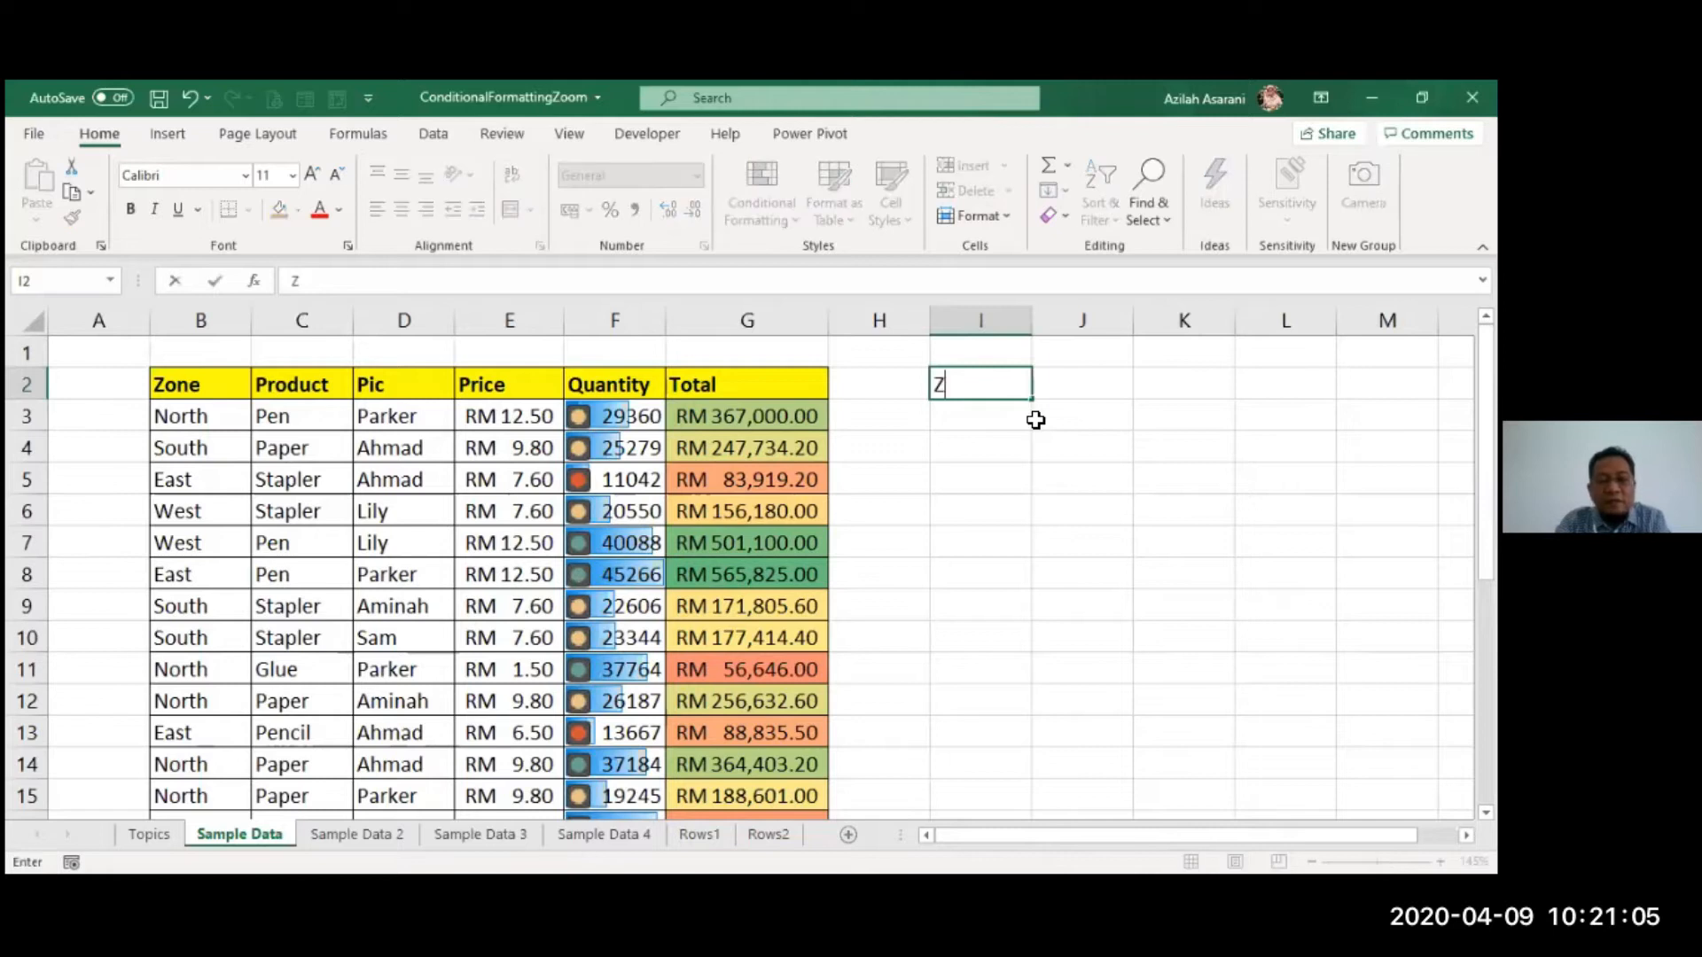
Step: Enter the header Zone in cell I2 and the value North in cell I3
{"action": "type", "text": "one"}
{"action": "key", "text": "Return"}
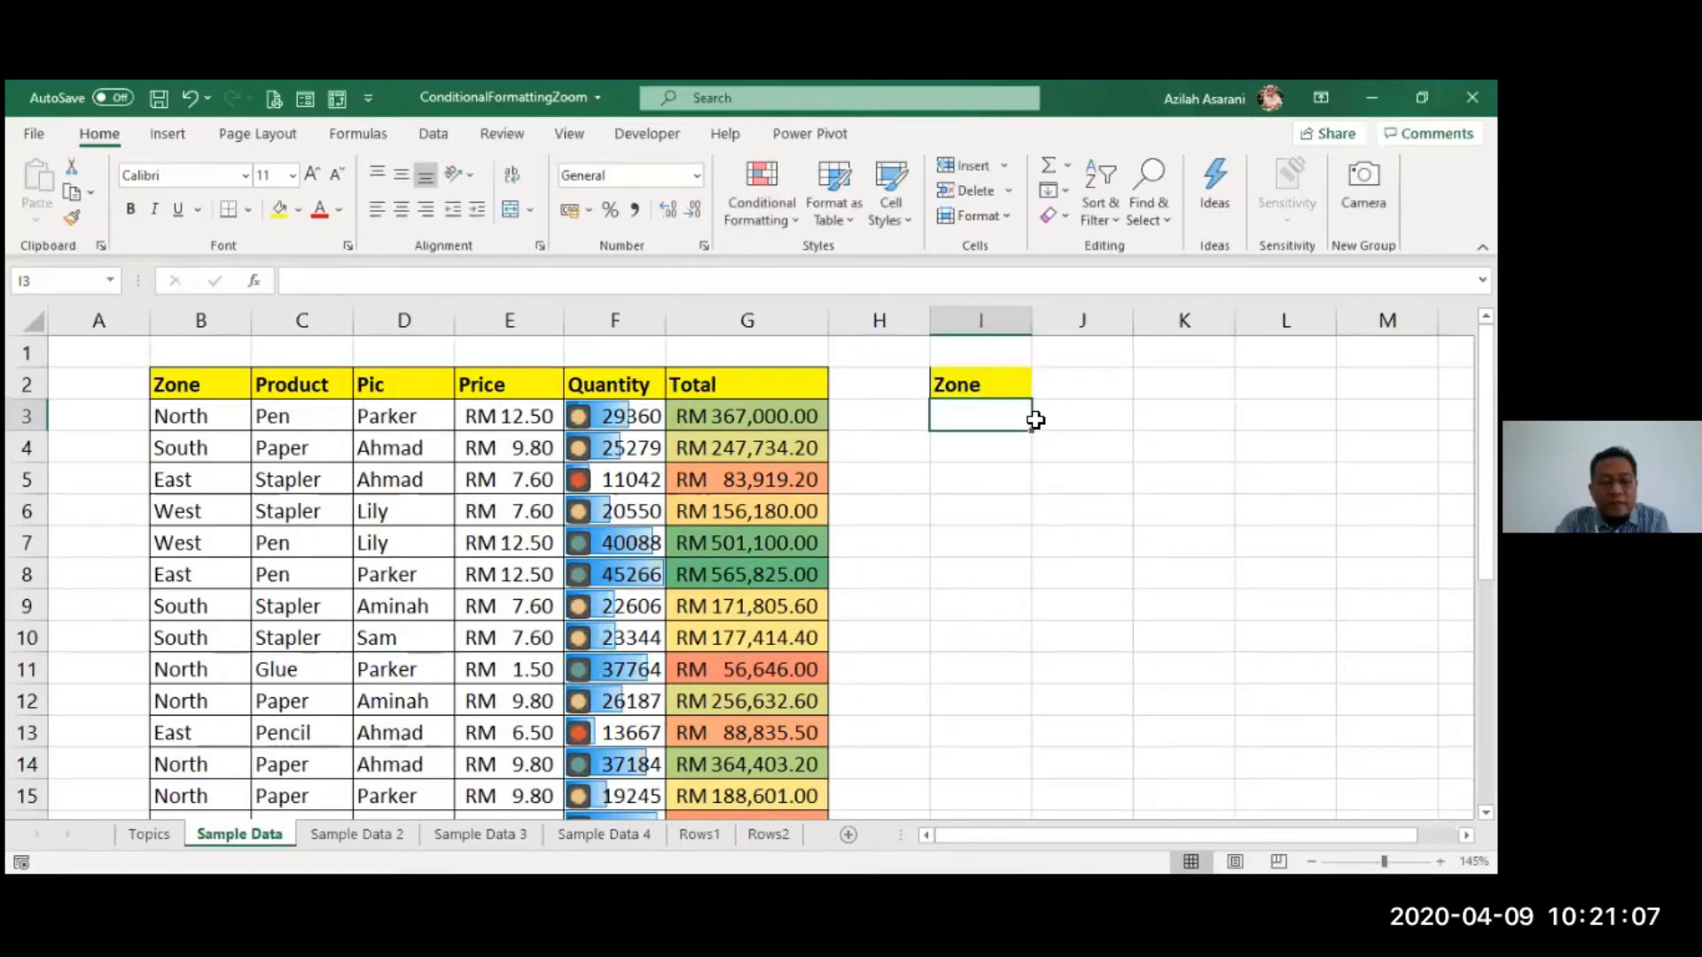
{"action": "type", "text": "North"}
{"action": "key", "text": "Return"}
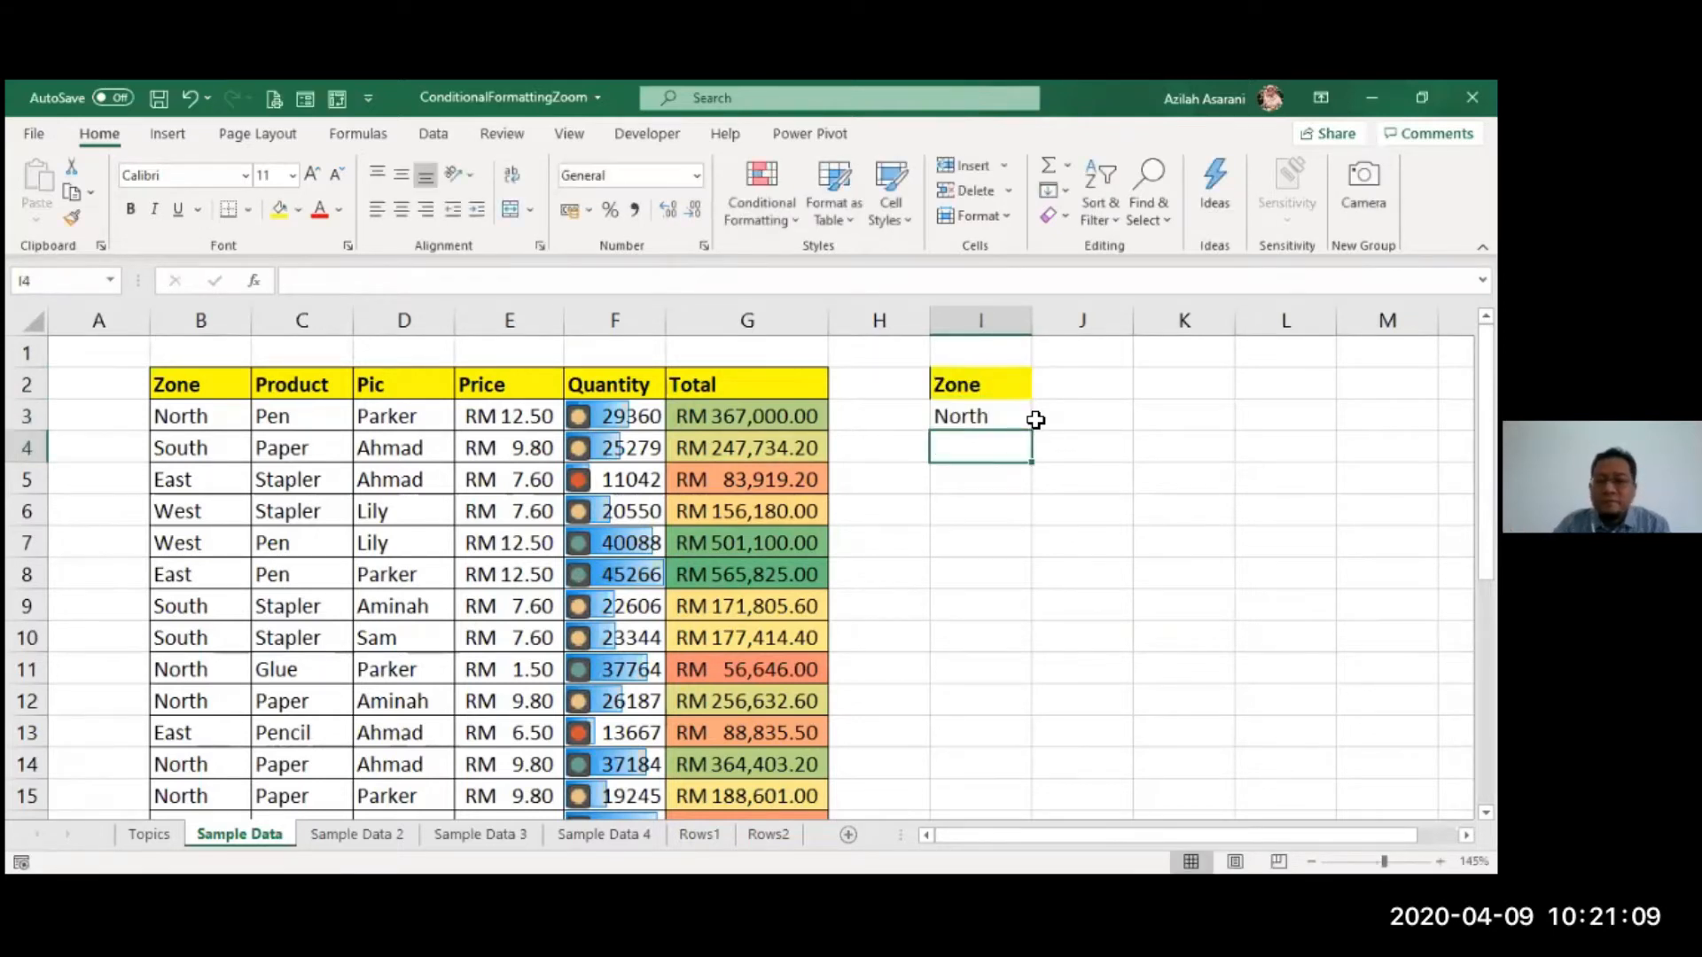
Step: Add an Equal To highlight rule to zones B3:B28 that compares them with cell I3, using Light Red Fill with Dark Red Text
{"action": "left_click", "coordinate": [201, 416]}
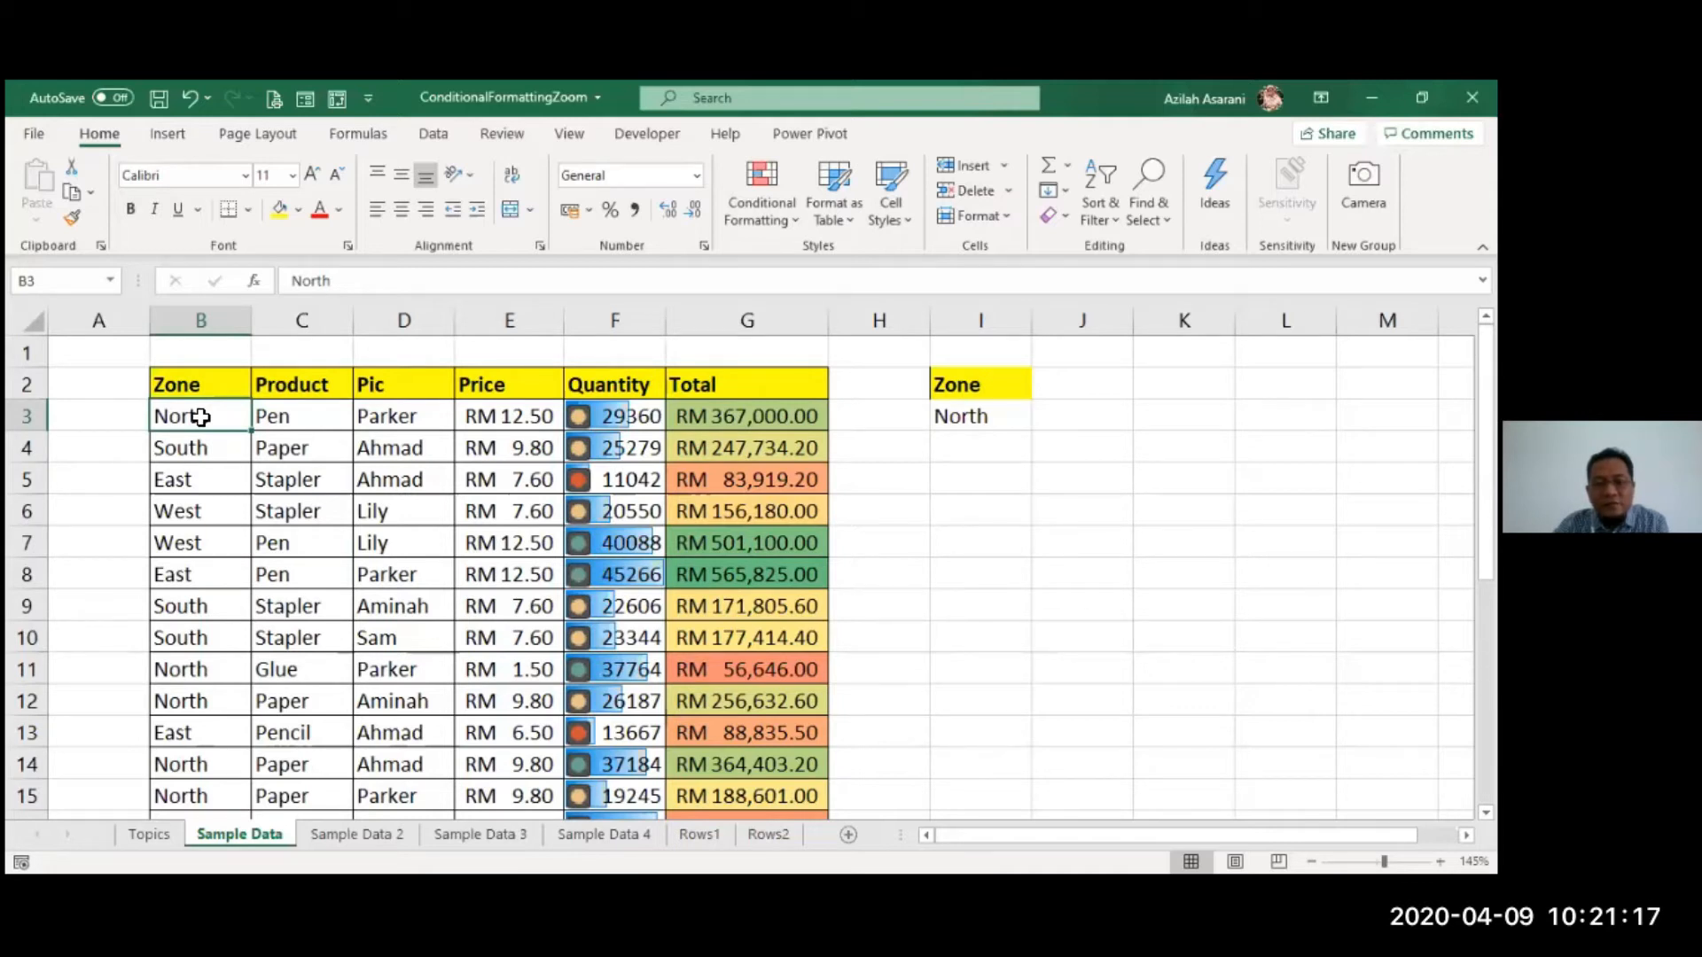
{"action": "key", "text": "ctrl+shift+Down"}
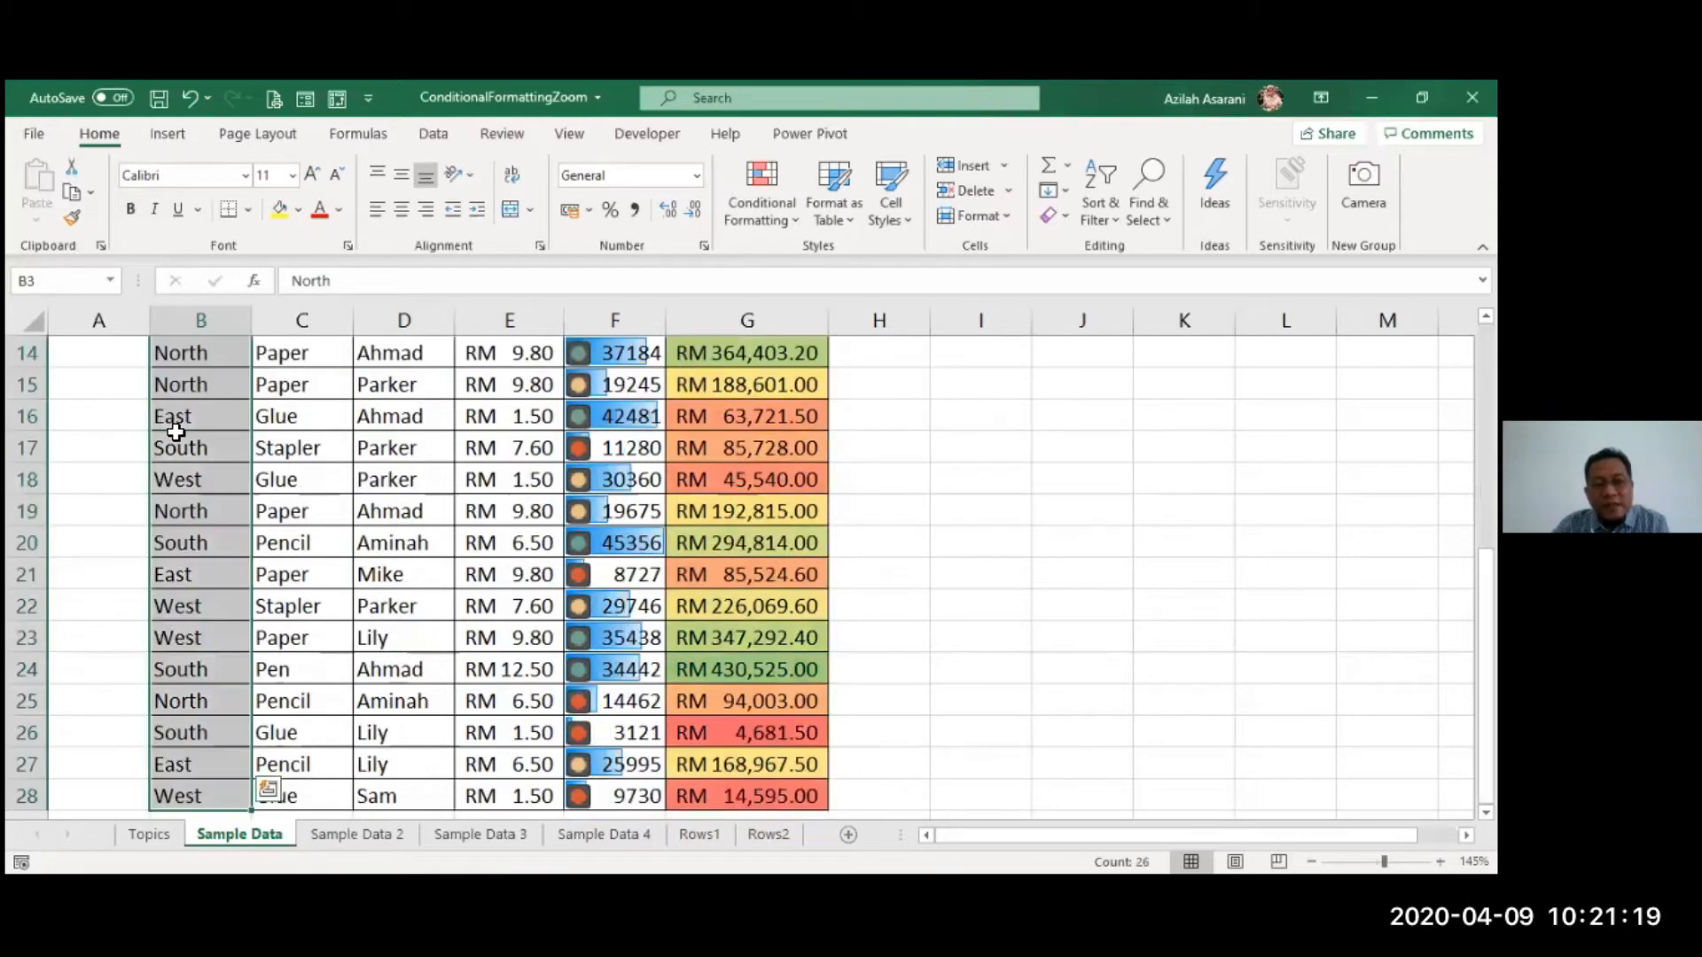
{"action": "scroll", "coordinate": [175, 432], "scroll_direction": "up", "scroll_amount": 5}
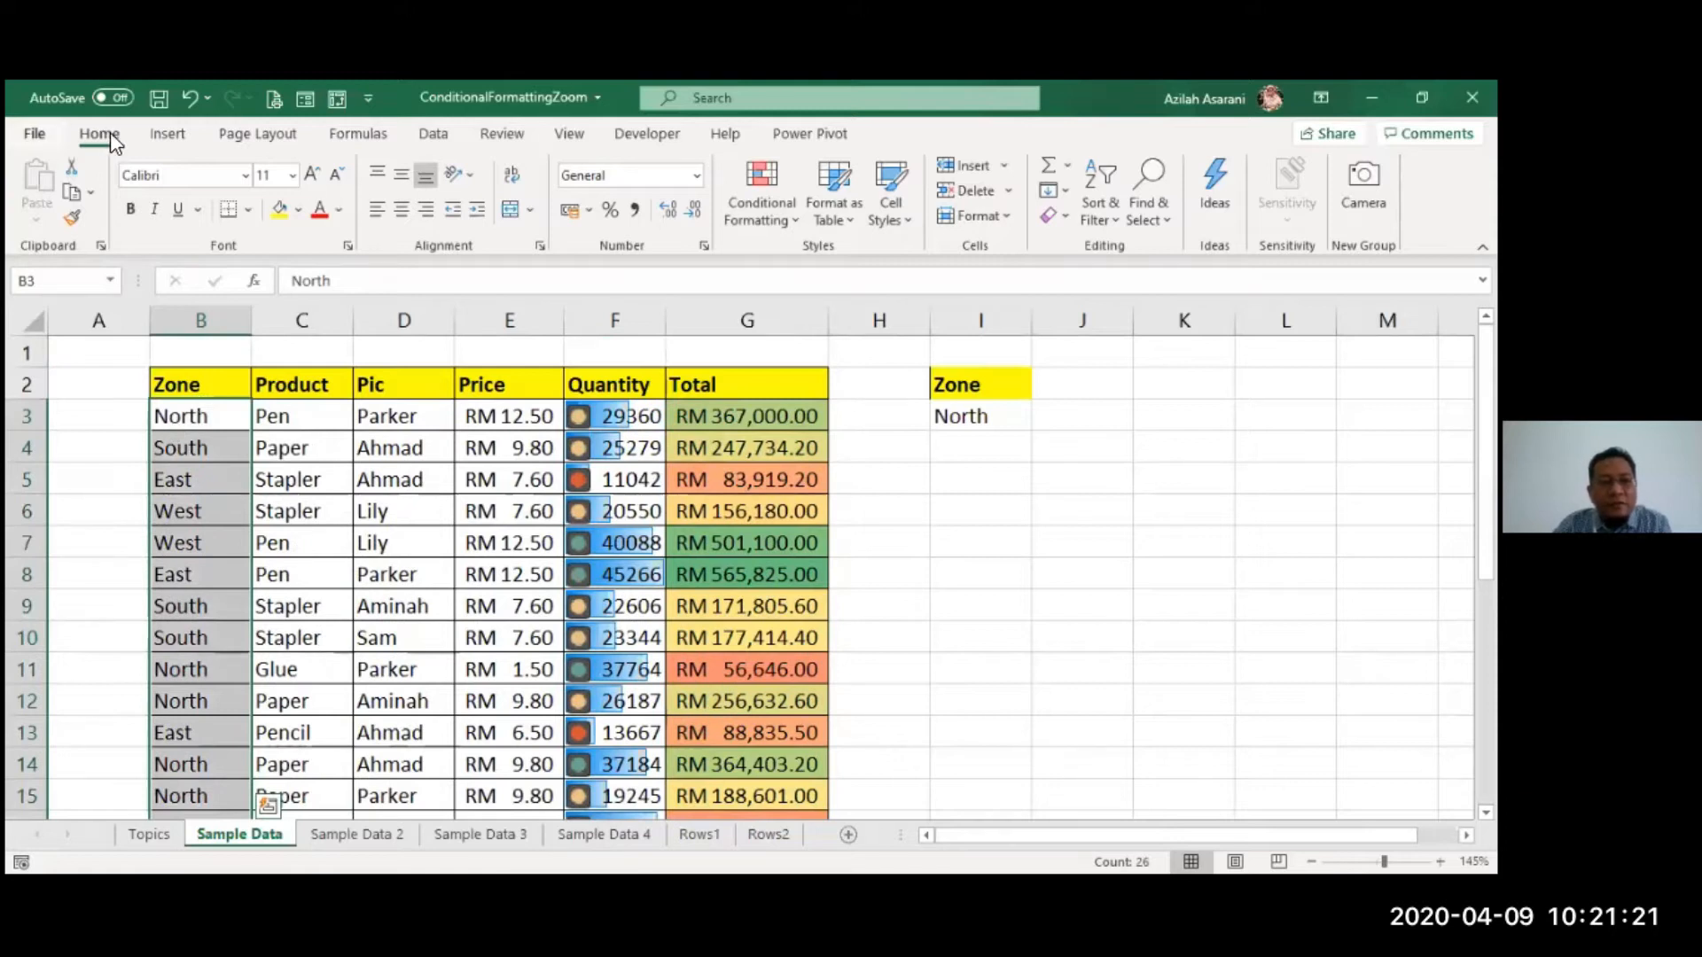
{"action": "left_click", "coordinate": [764, 184]}
{"action": "mouse_move", "coordinate": [785, 263]}
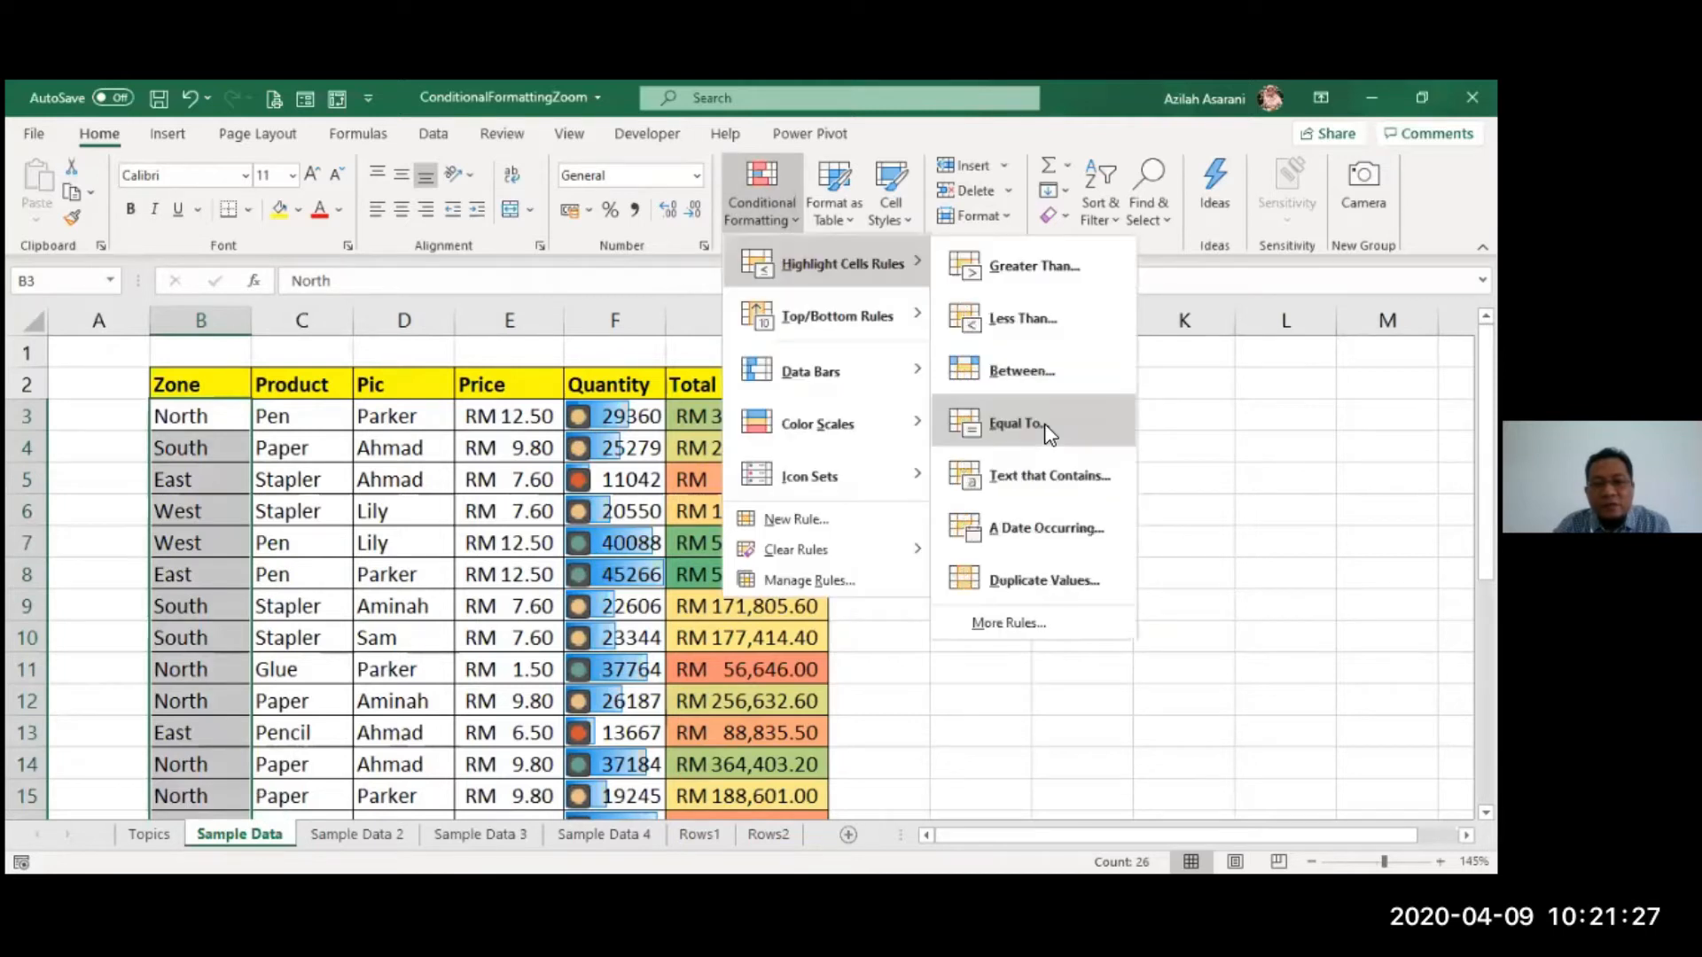
{"action": "left_click", "coordinate": [1047, 432]}
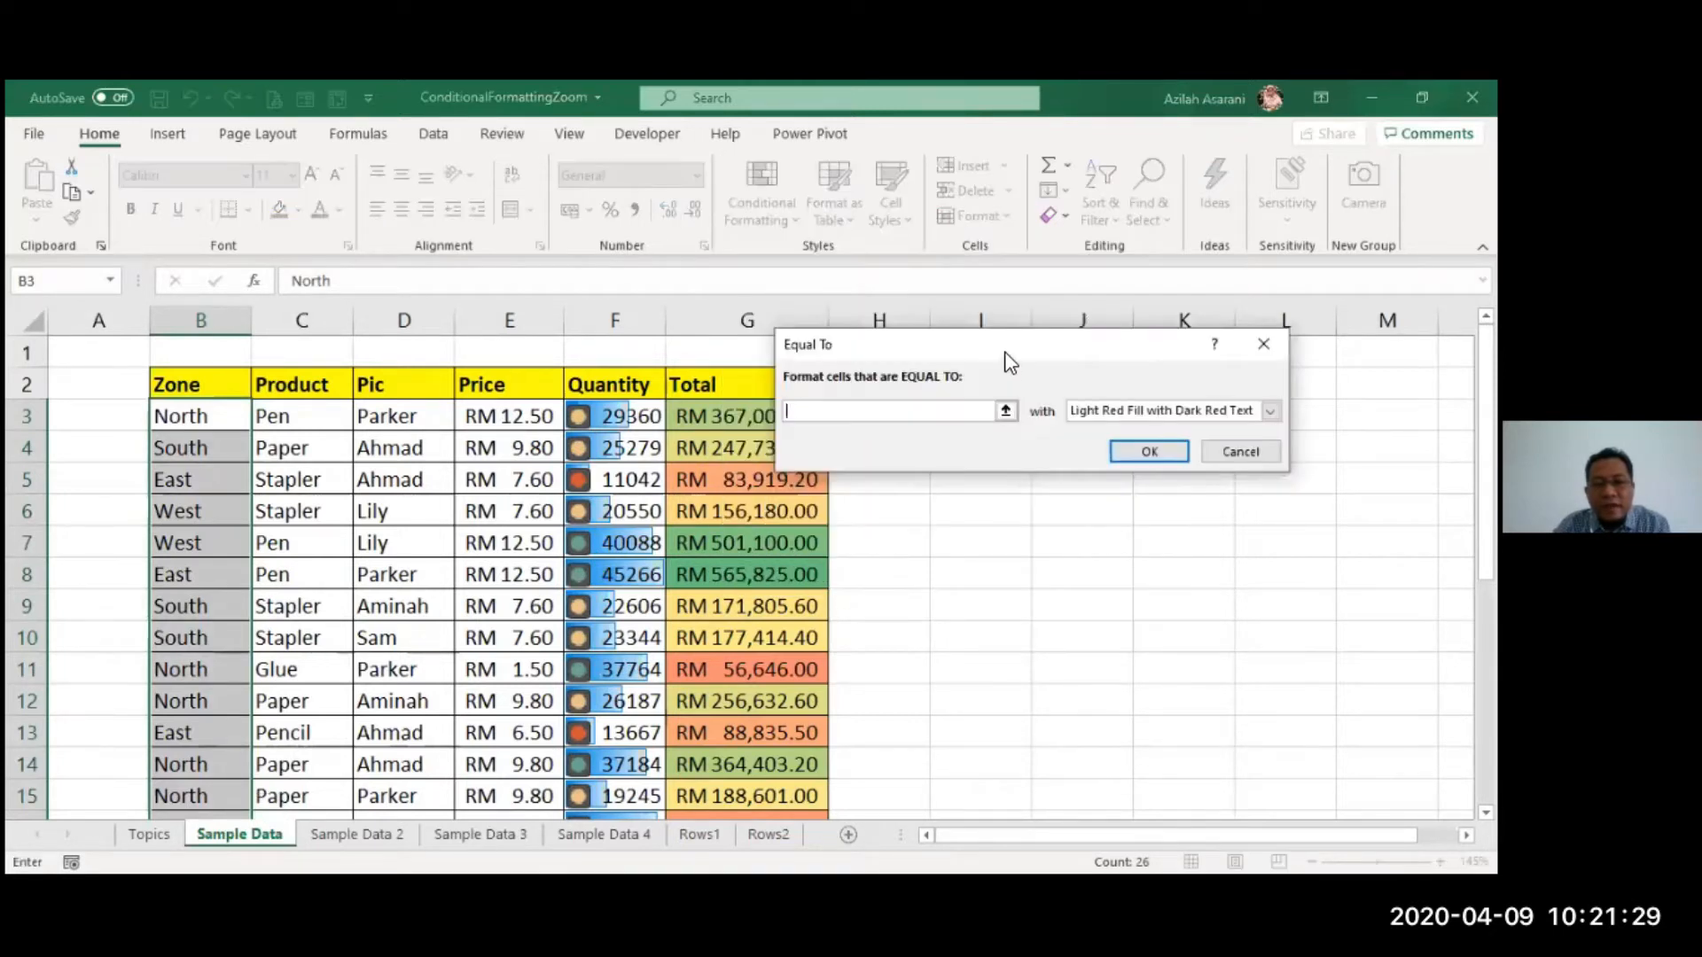
{"action": "left_click_drag", "start_coordinate": [1005, 353], "coordinate": [1017, 486]}
{"action": "left_click", "coordinate": [965, 416]}
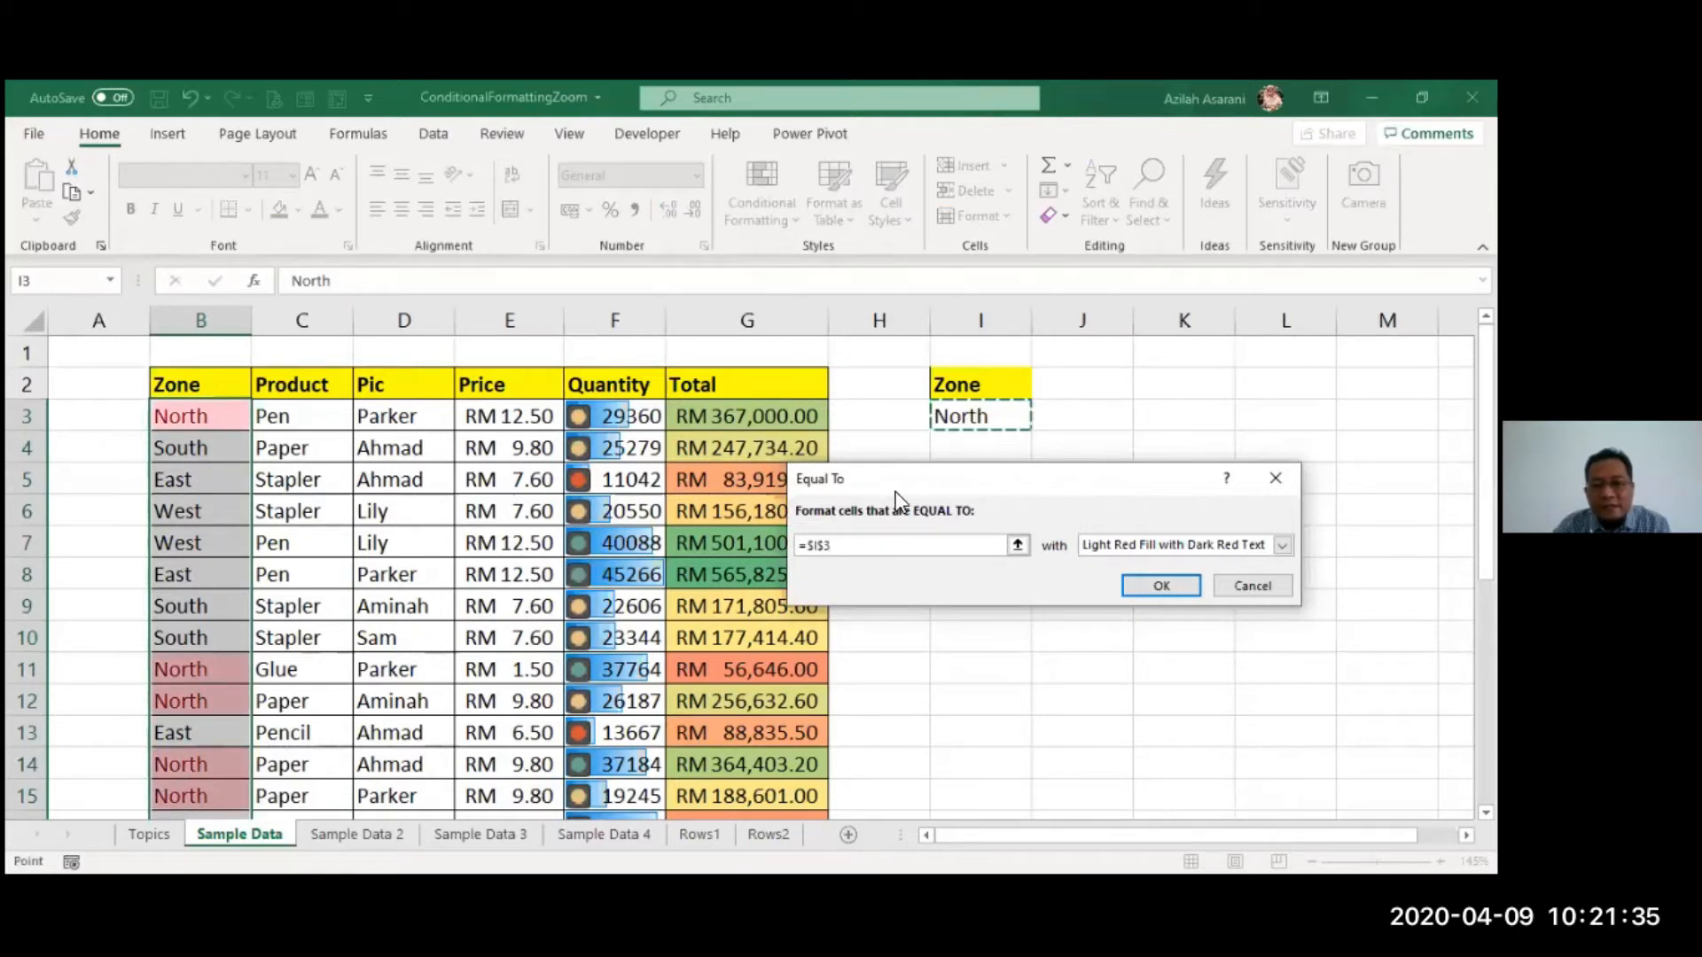
{"action": "left_click_drag", "start_coordinate": [902, 491], "coordinate": [631, 501]}
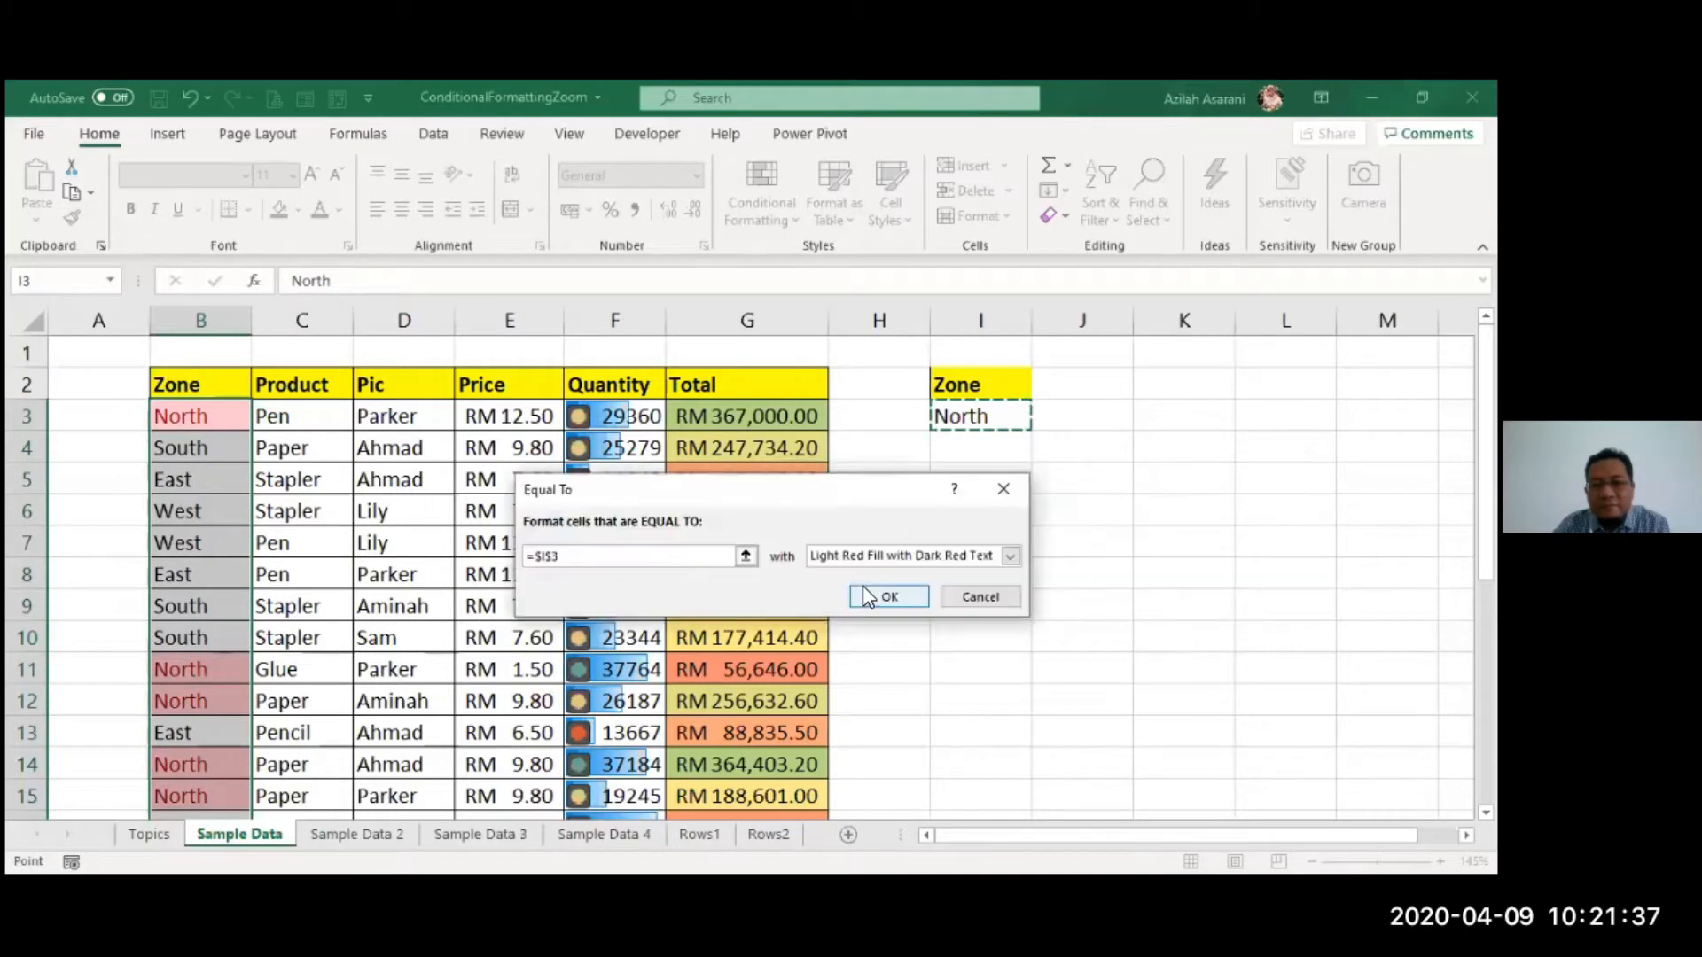
{"action": "left_click", "coordinate": [875, 606]}
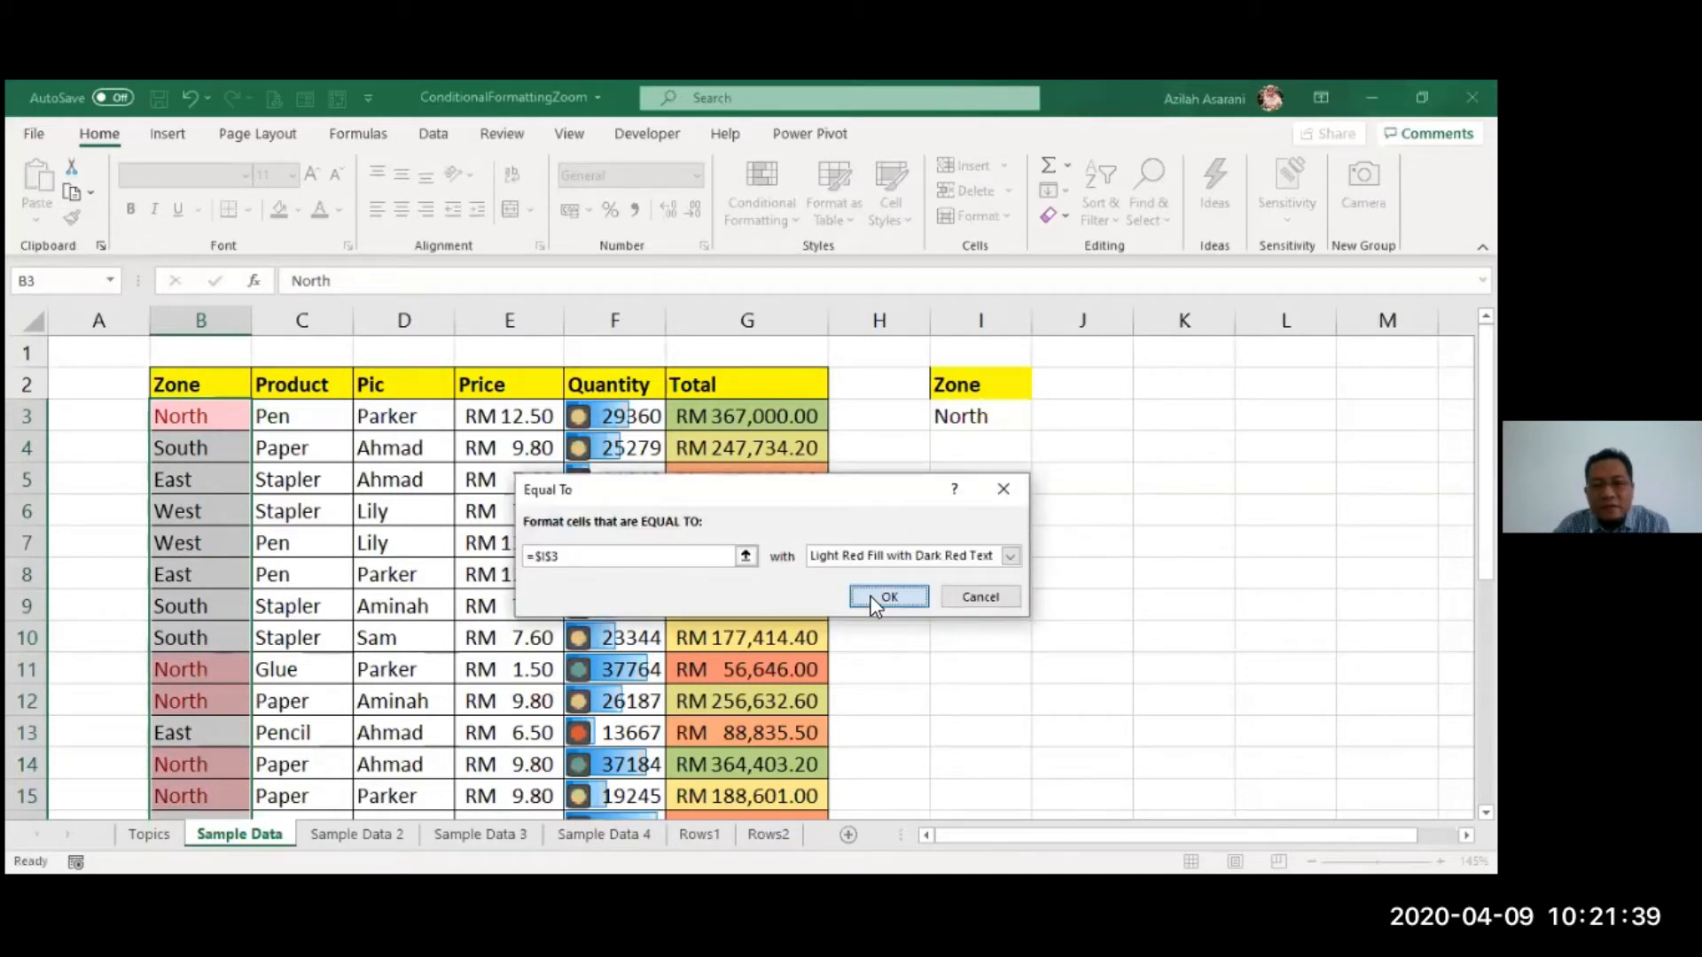
{"action": "left_click", "coordinate": [1008, 502]}
Step: Change the zone criterion in cell I3 to South
{"action": "left_click", "coordinate": [971, 417]}
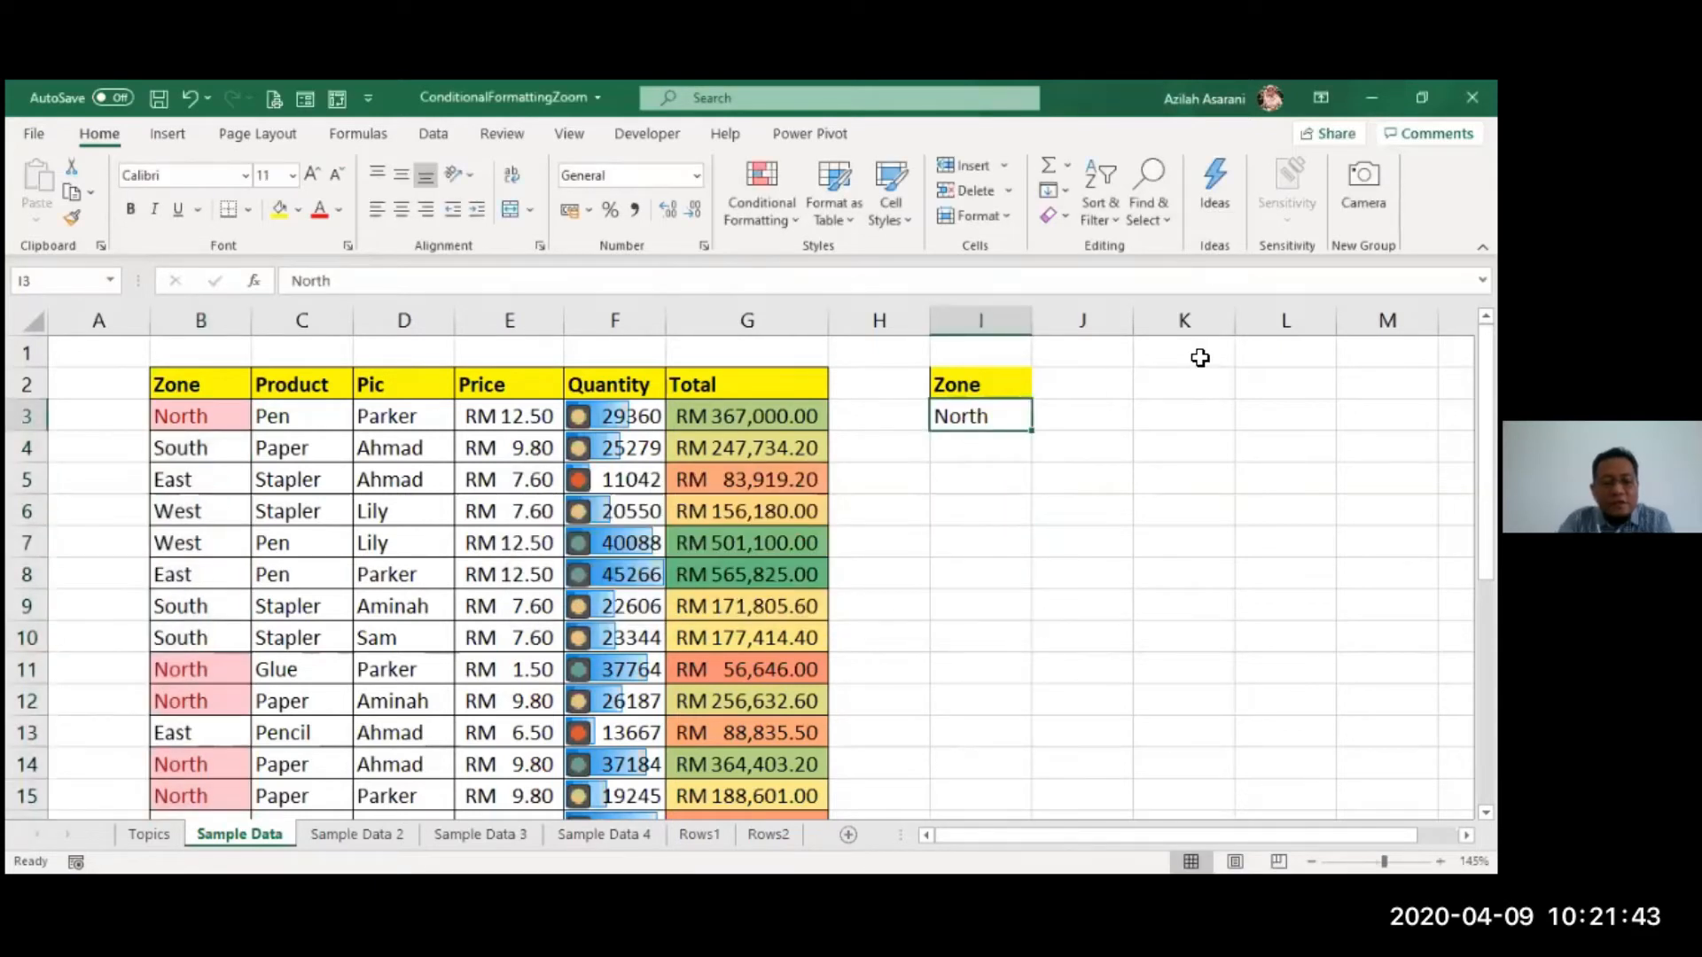
{"action": "type", "text": "sou"}
{"action": "key", "text": "BackSpace"}
{"action": "key", "text": "BackSpace"}
{"action": "key", "text": "BackSpace"}
{"action": "type", "text": "S"}
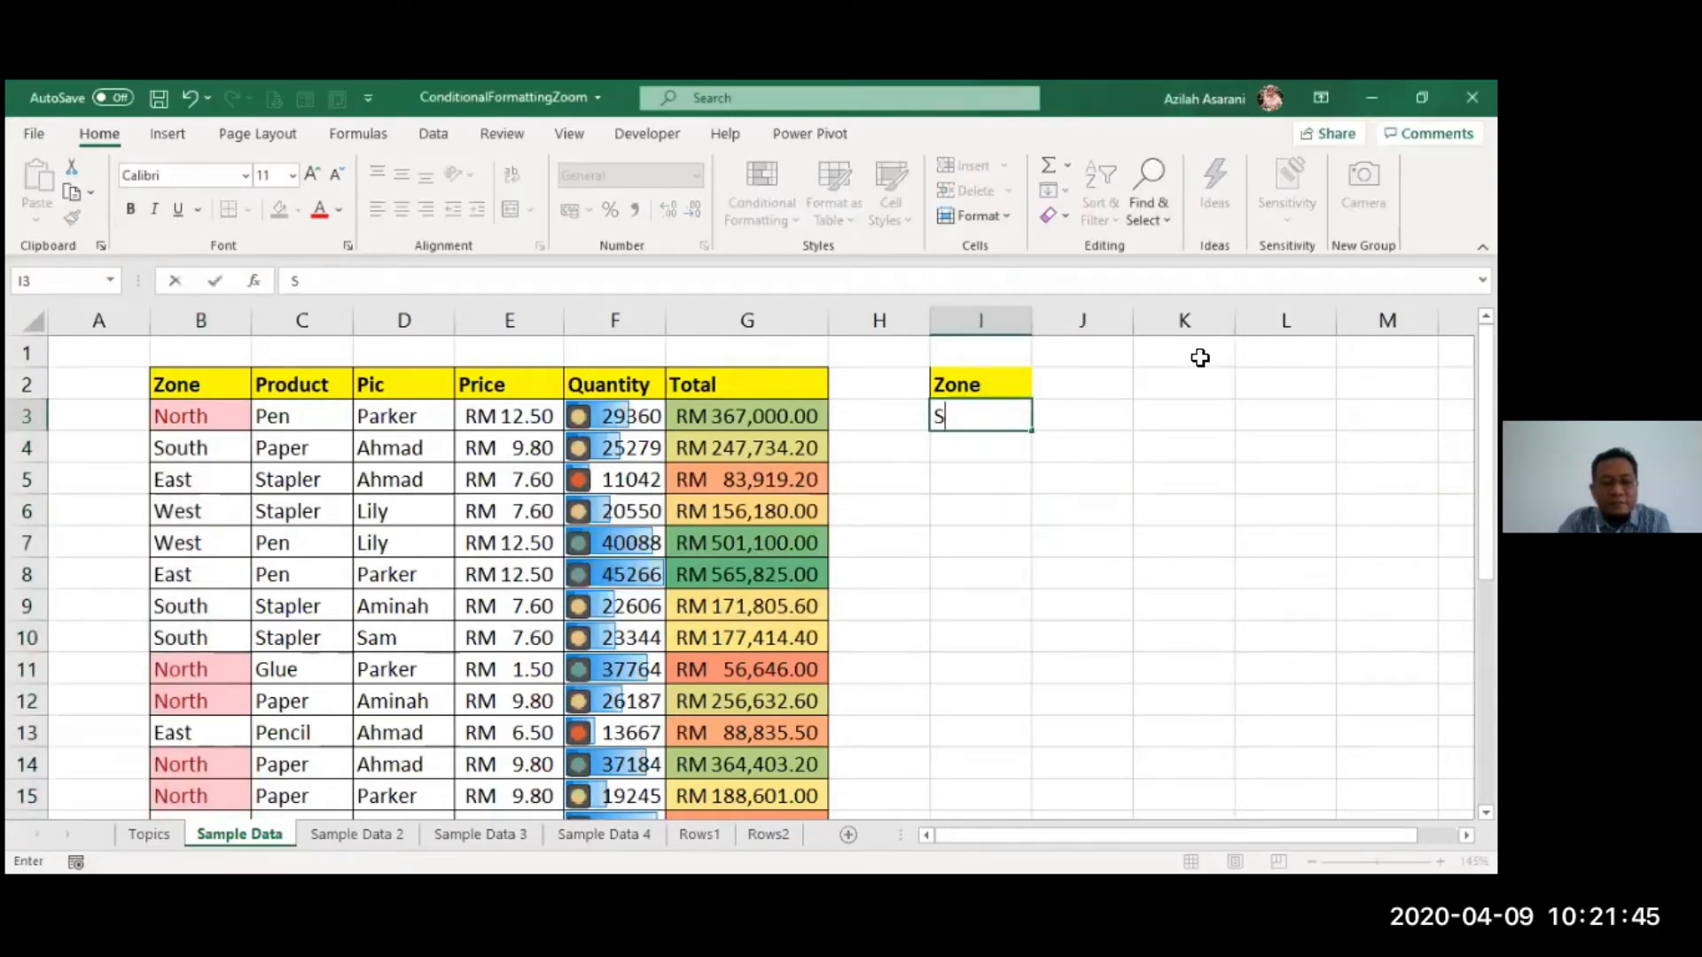
{"action": "type", "text": "outh"}
{"action": "key", "text": "Return"}
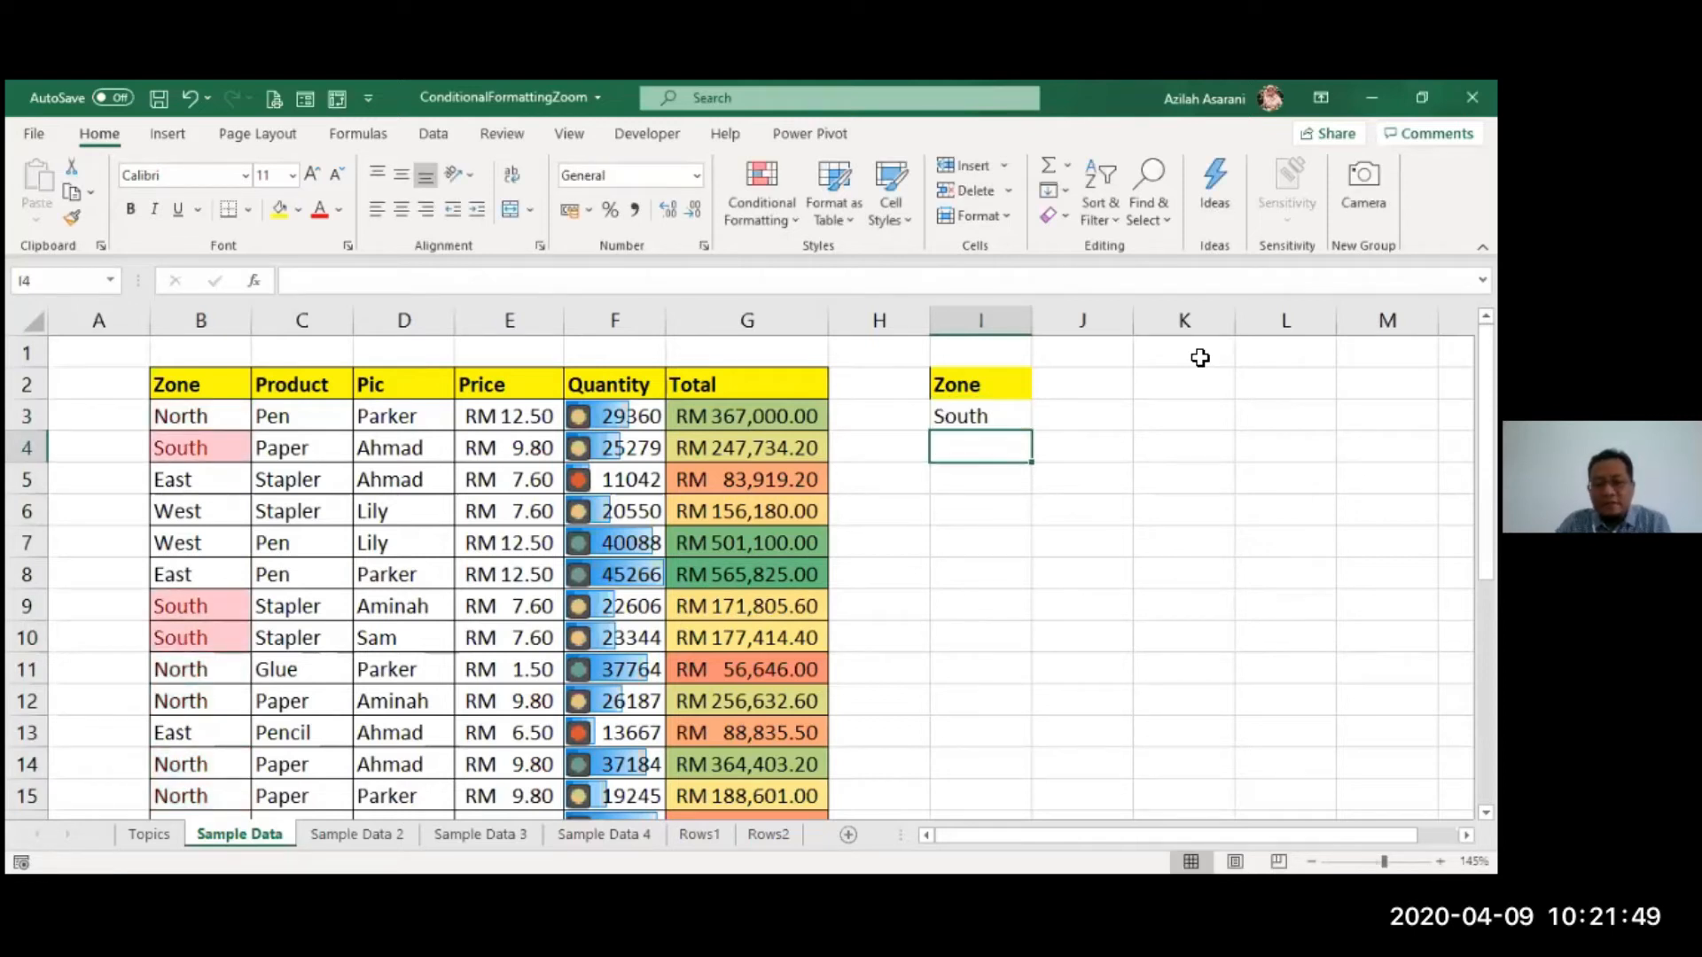
Step: Change the zone criterion in cell I3 to East
{"action": "key", "text": "Up"}
{"action": "type", "text": "East"}
{"action": "key", "text": "Return"}
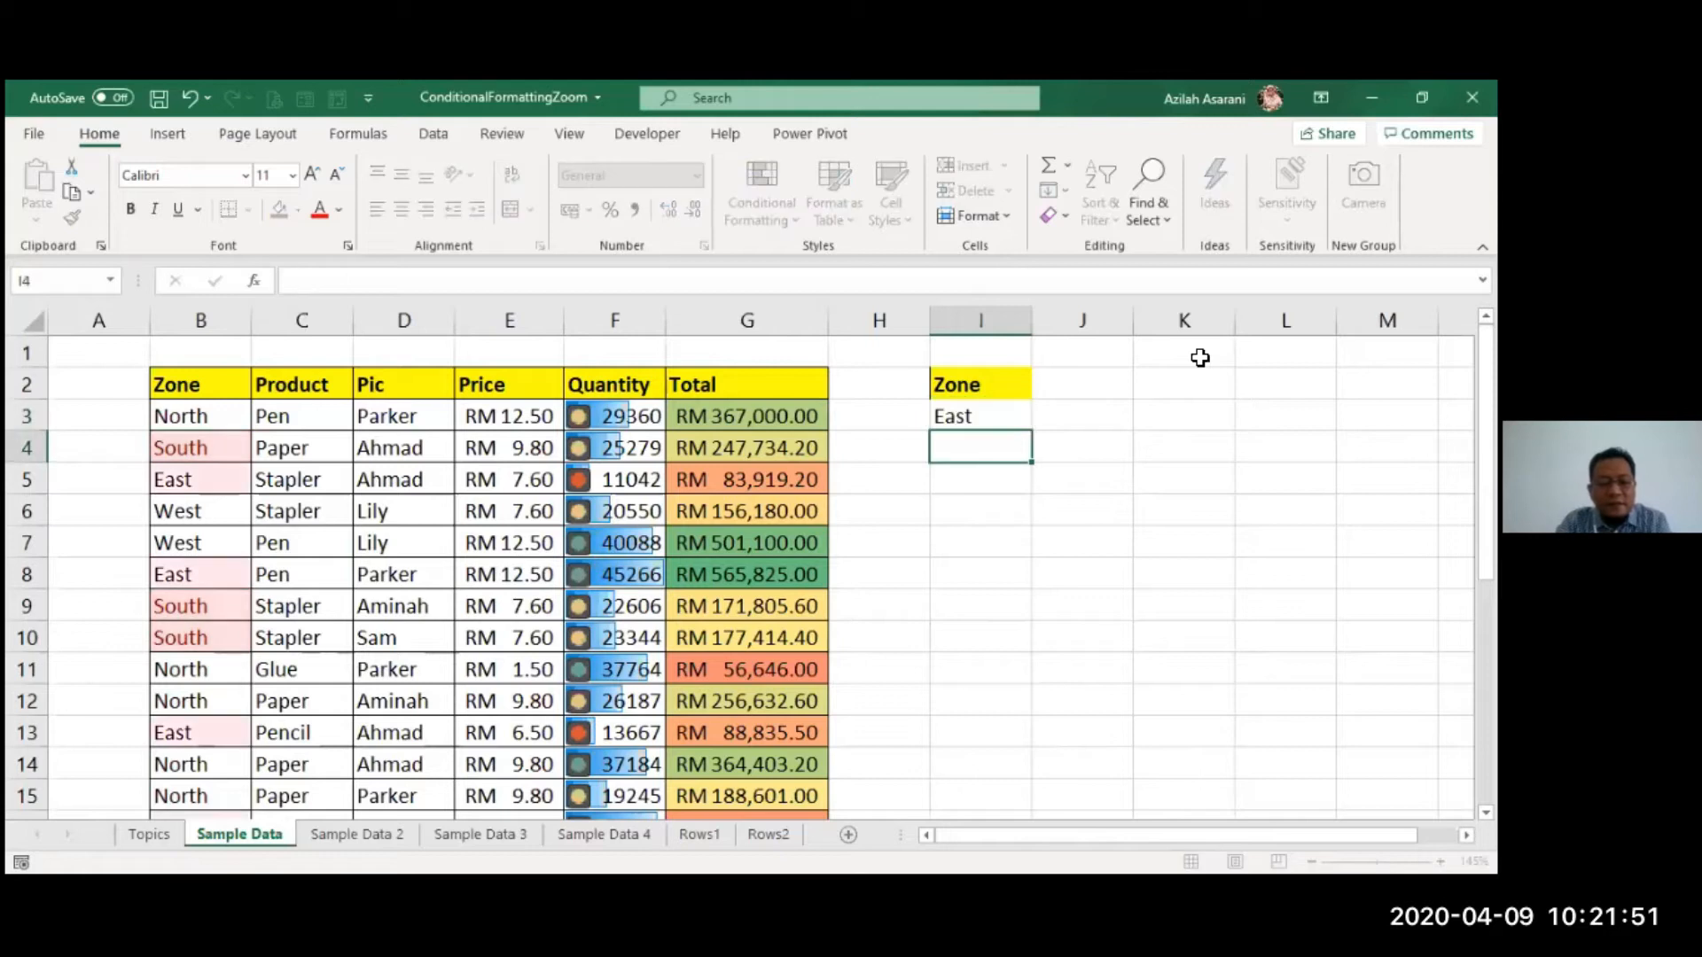
Step: Change the zone criterion in cell I3 to West
{"action": "type", "text": "W"}
{"action": "key", "text": "Escape"}
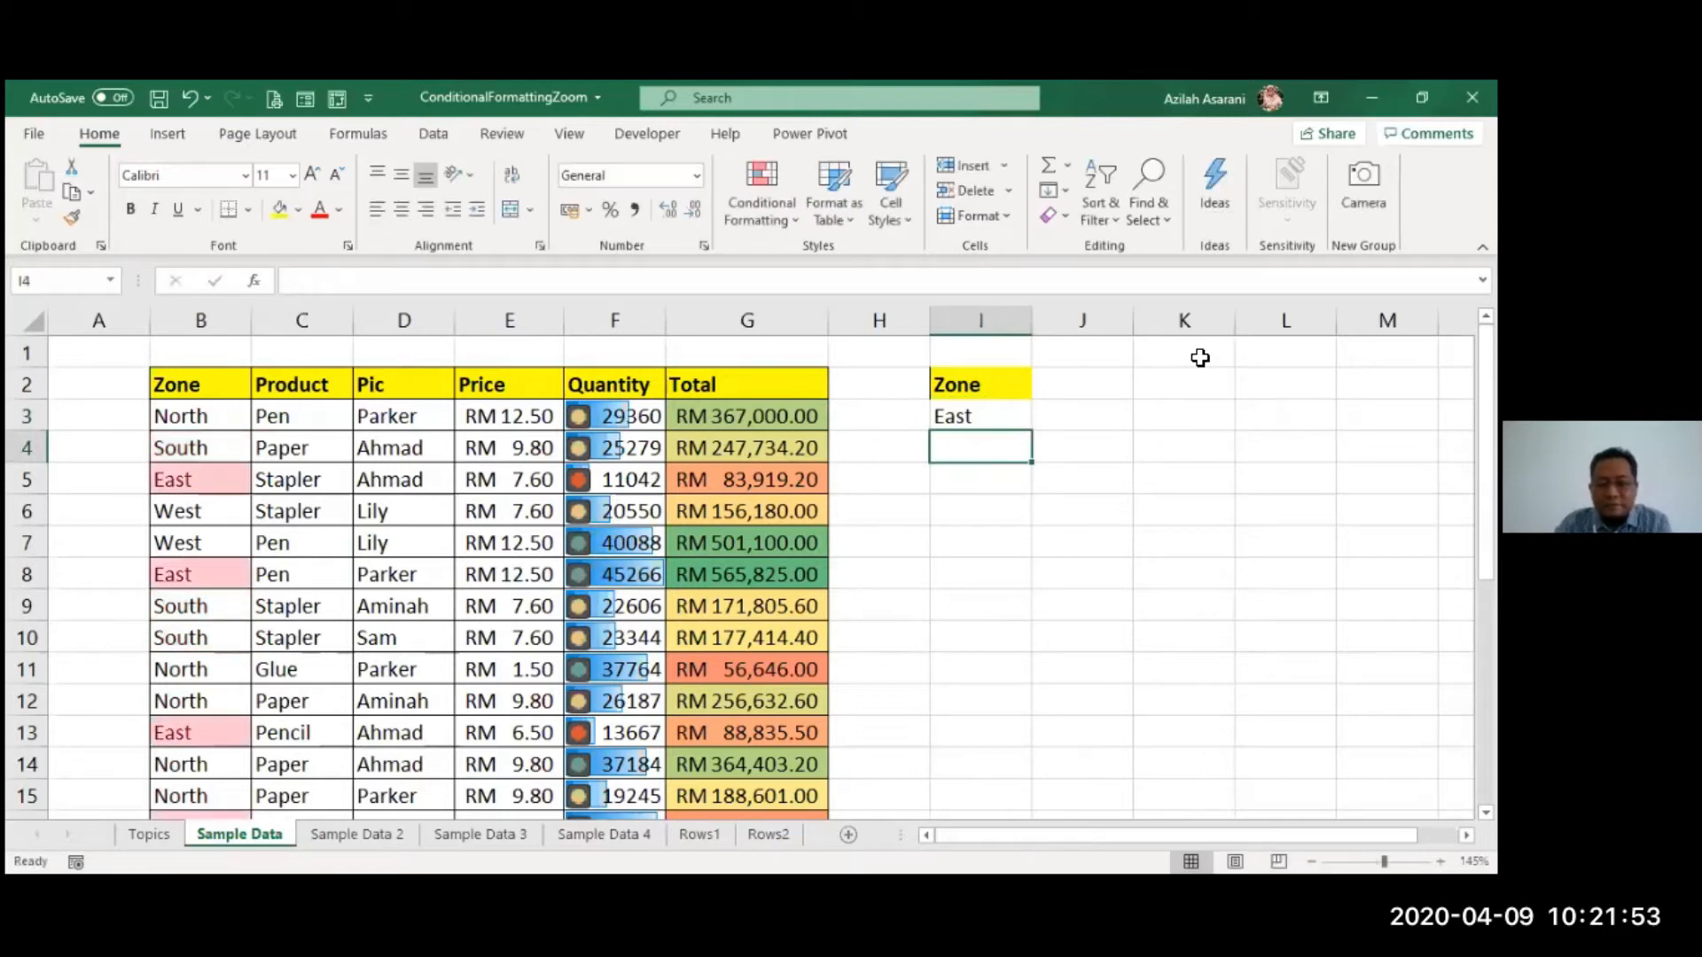
{"action": "key", "text": "Up"}
{"action": "type", "text": "West"}
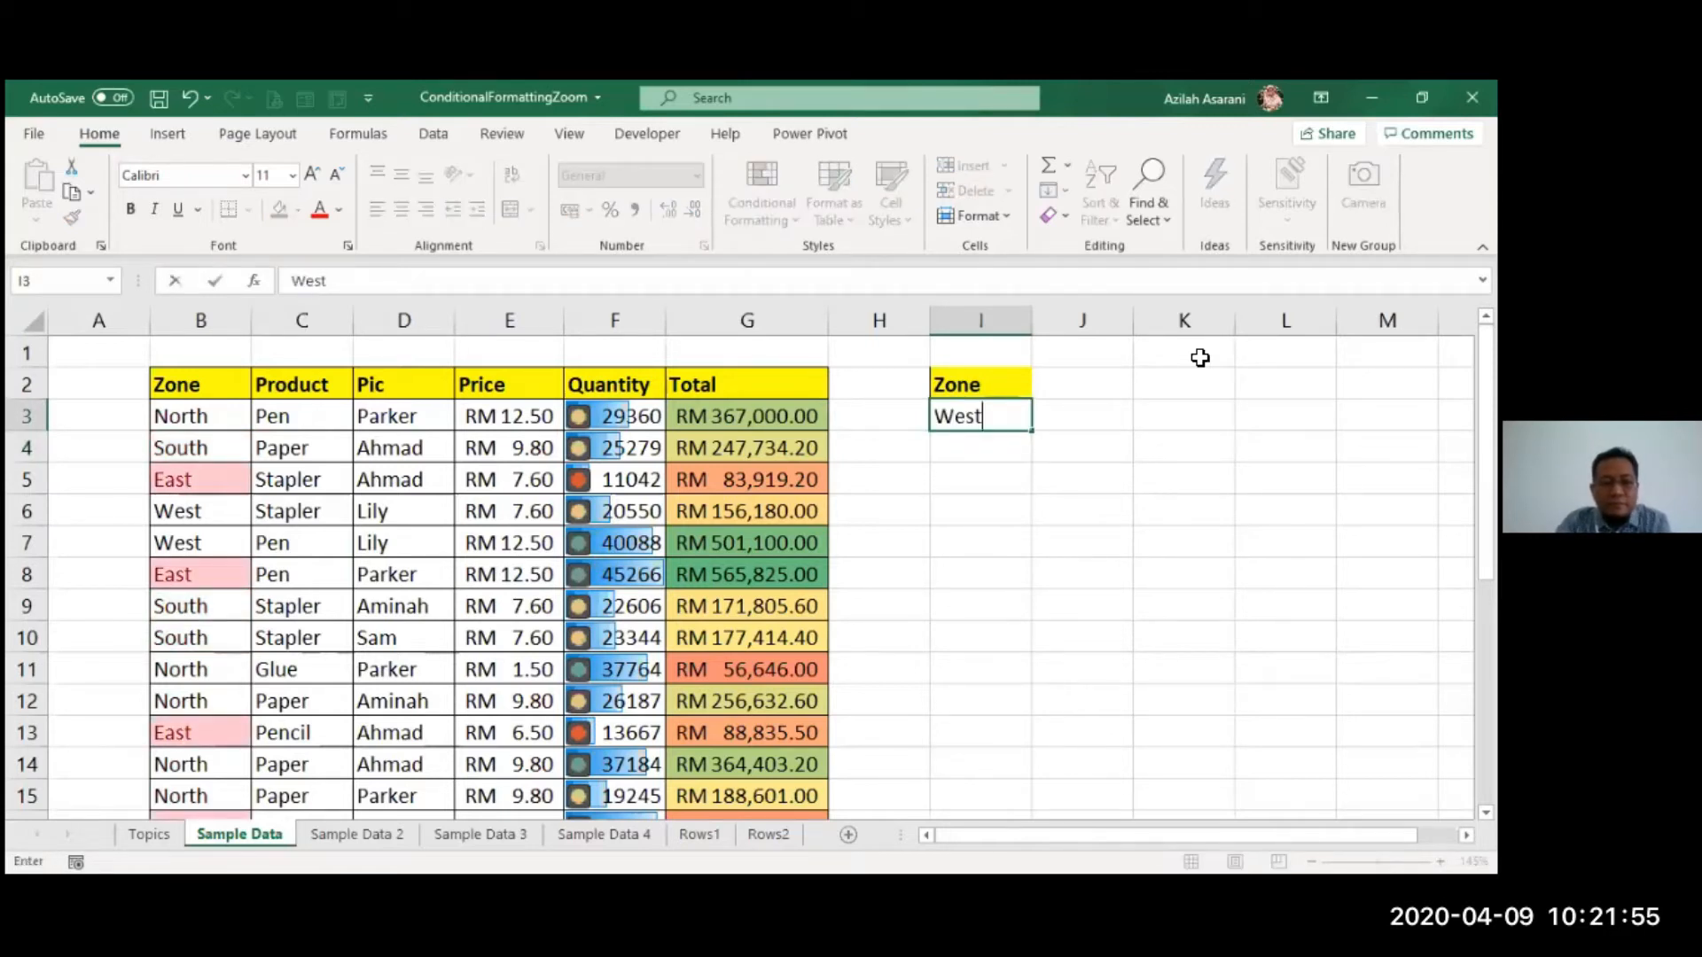
{"action": "key", "text": "Return"}
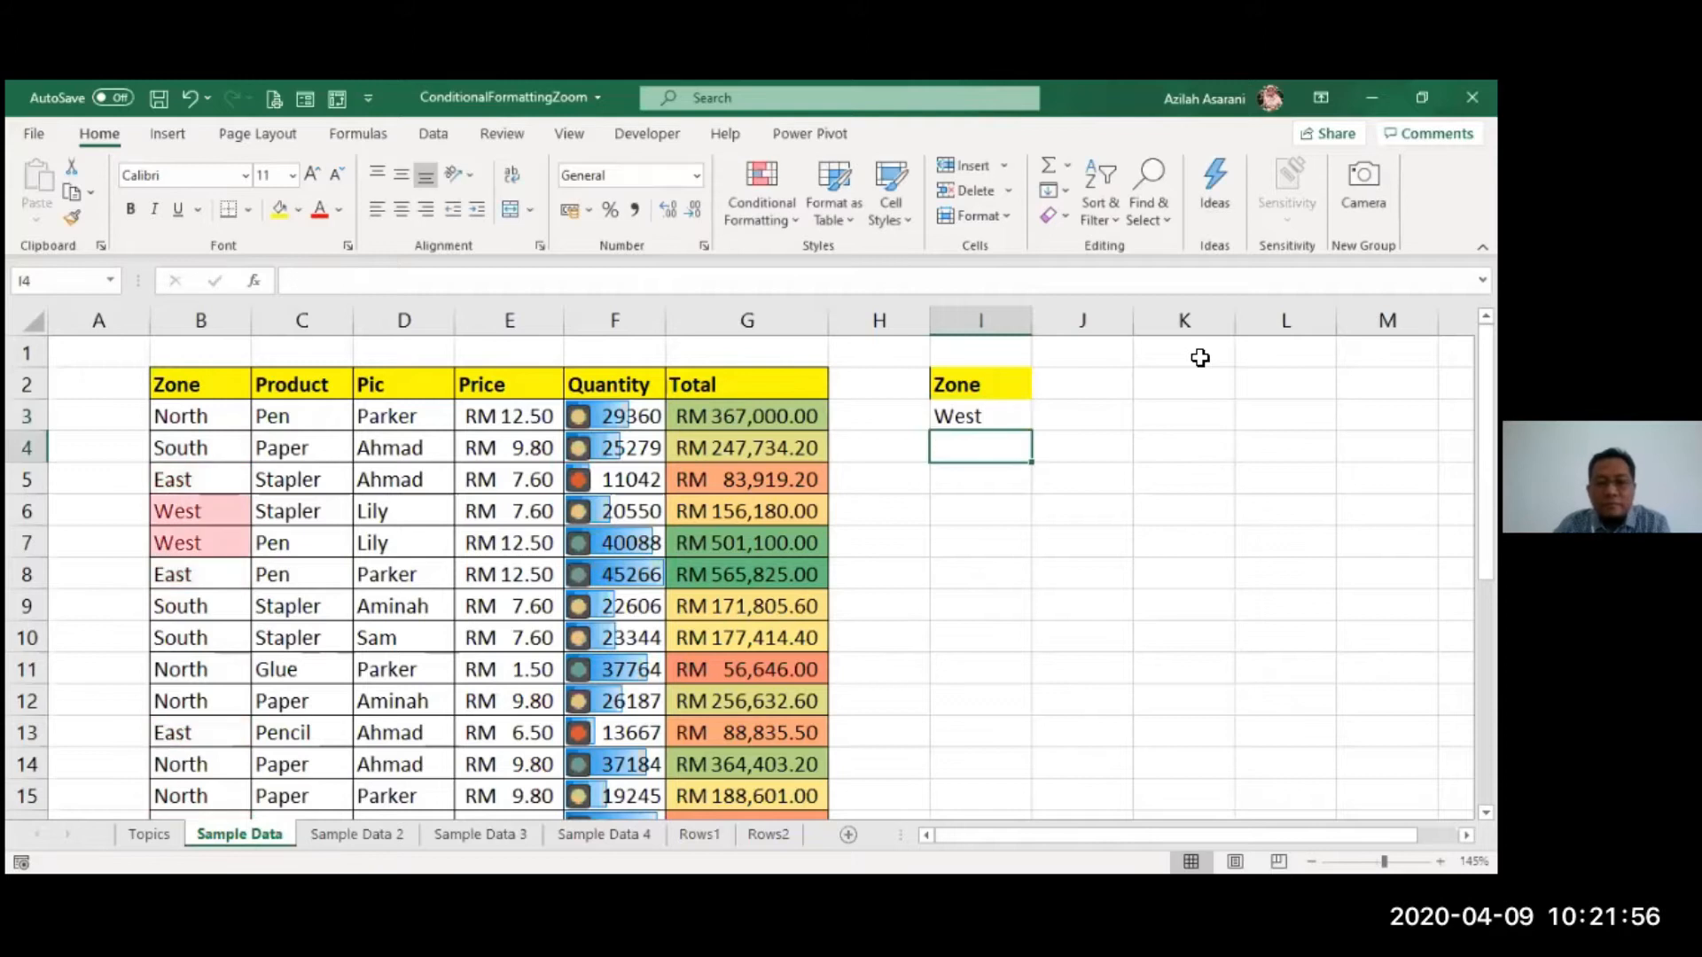
{"action": "left_click", "coordinate": [1098, 542]}
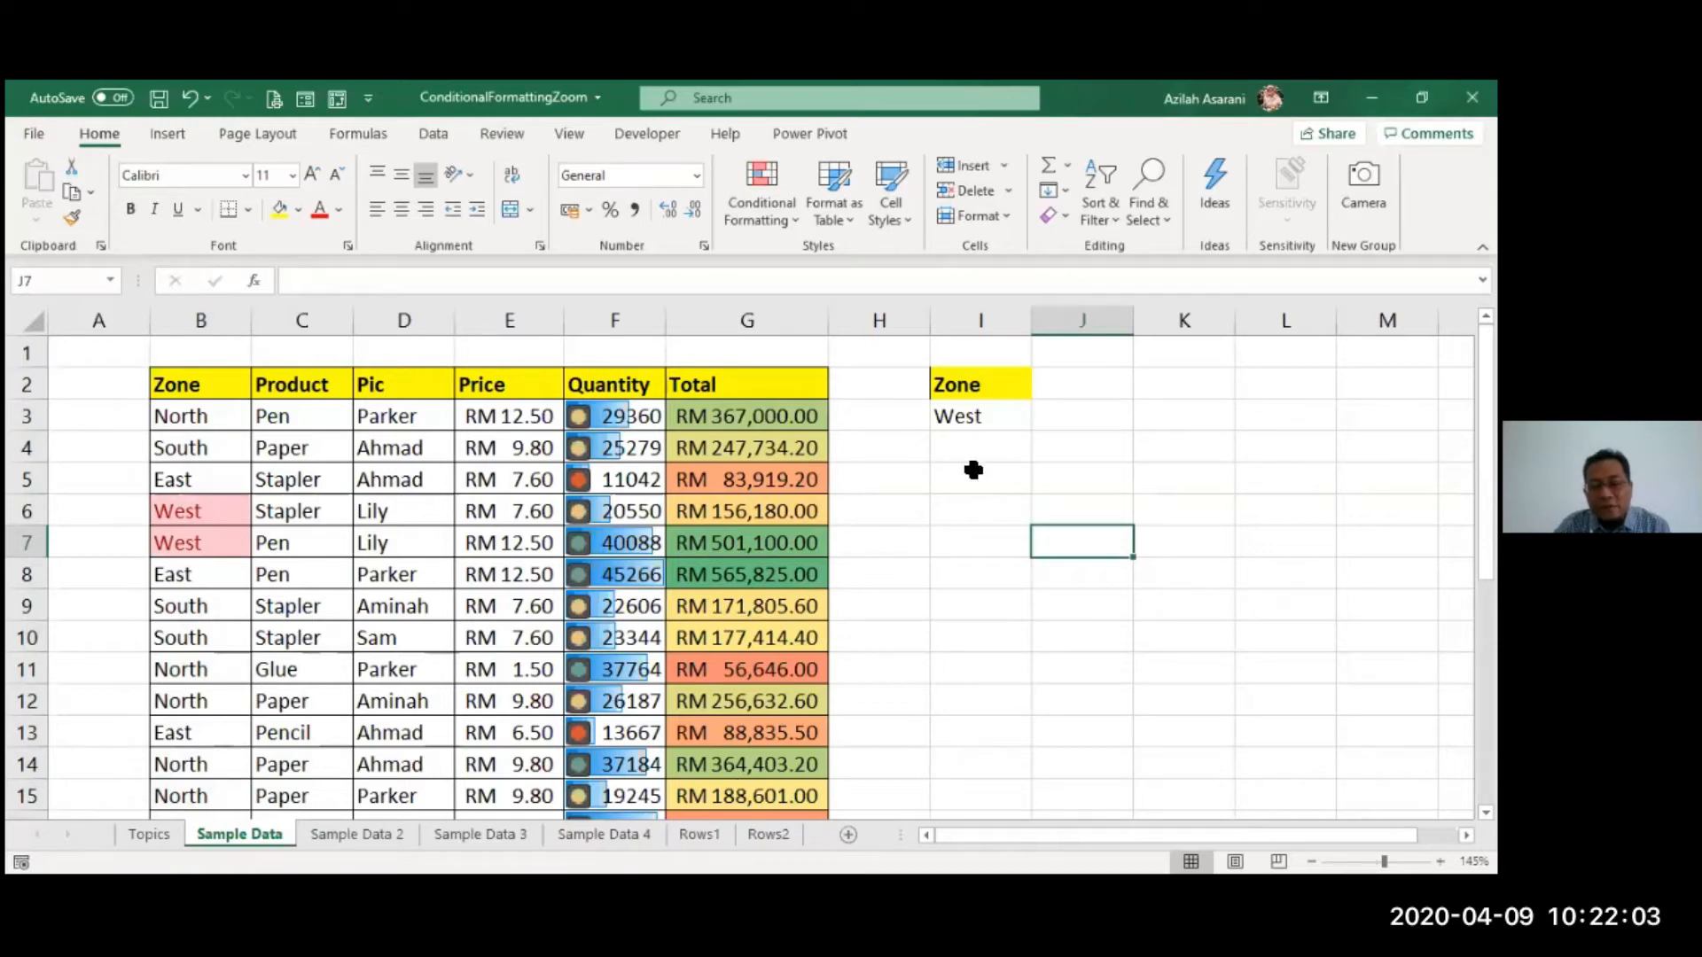
Step: Clear the conditional formatting rules from the Zone values in B3:B28
{"action": "left_click_drag", "start_coordinate": [215, 417], "coordinate": [207, 732]}
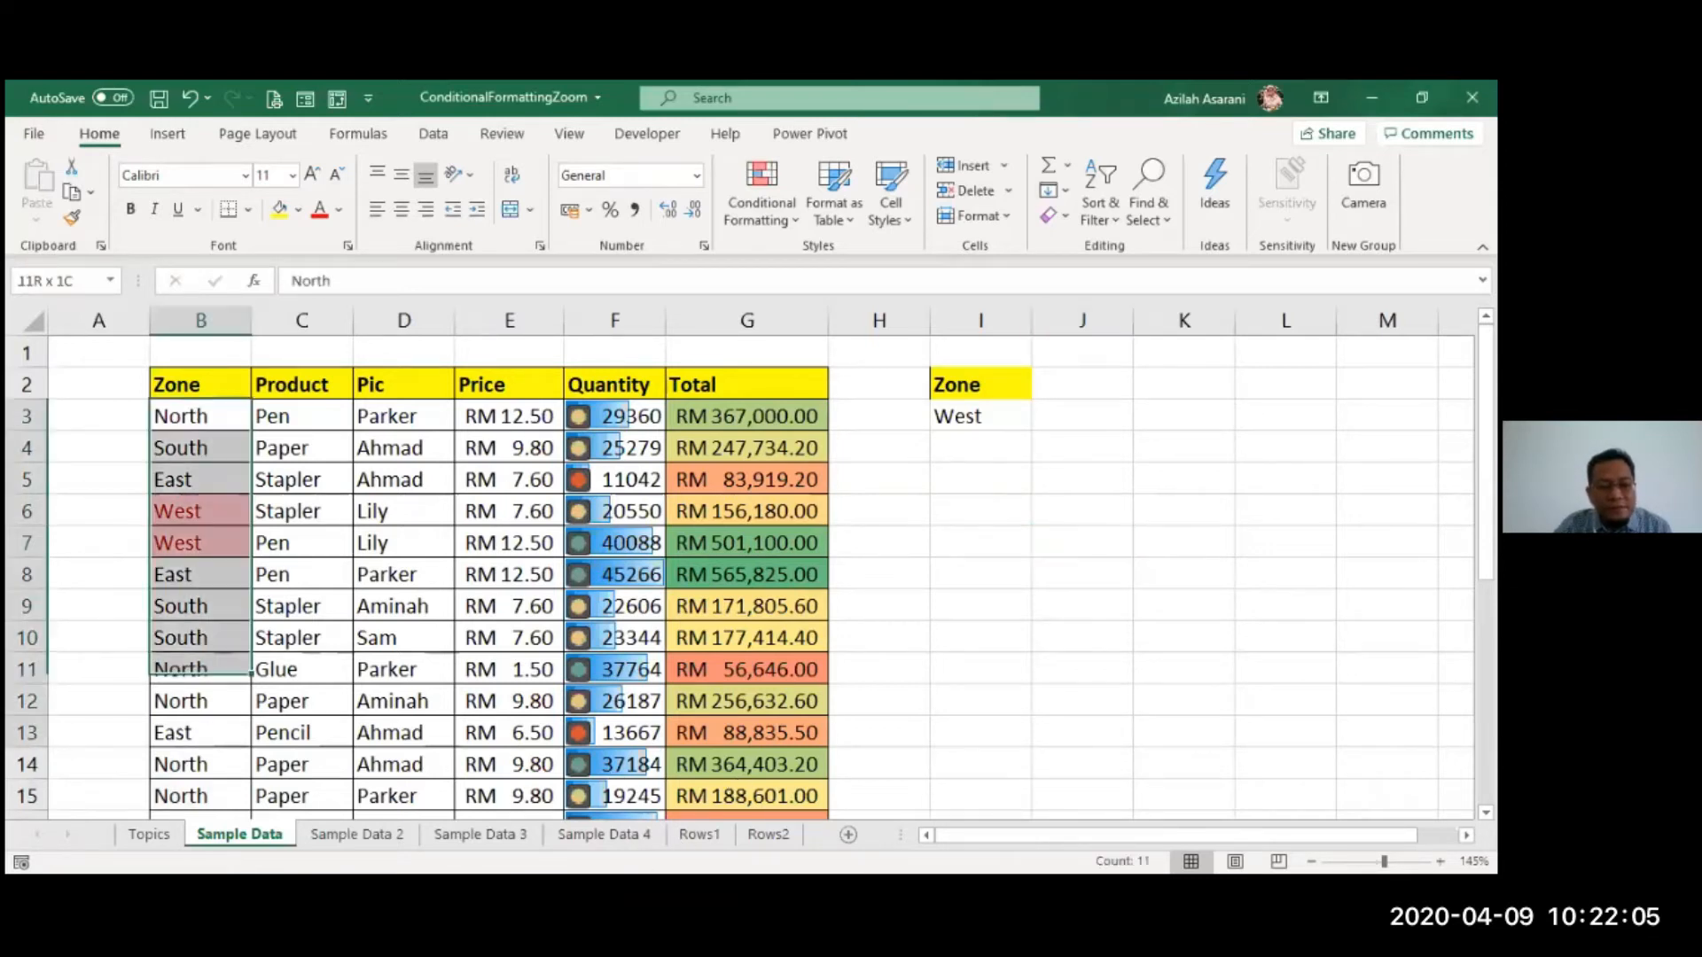
{"action": "left_click_drag", "start_coordinate": [199, 674], "coordinate": [190, 820]}
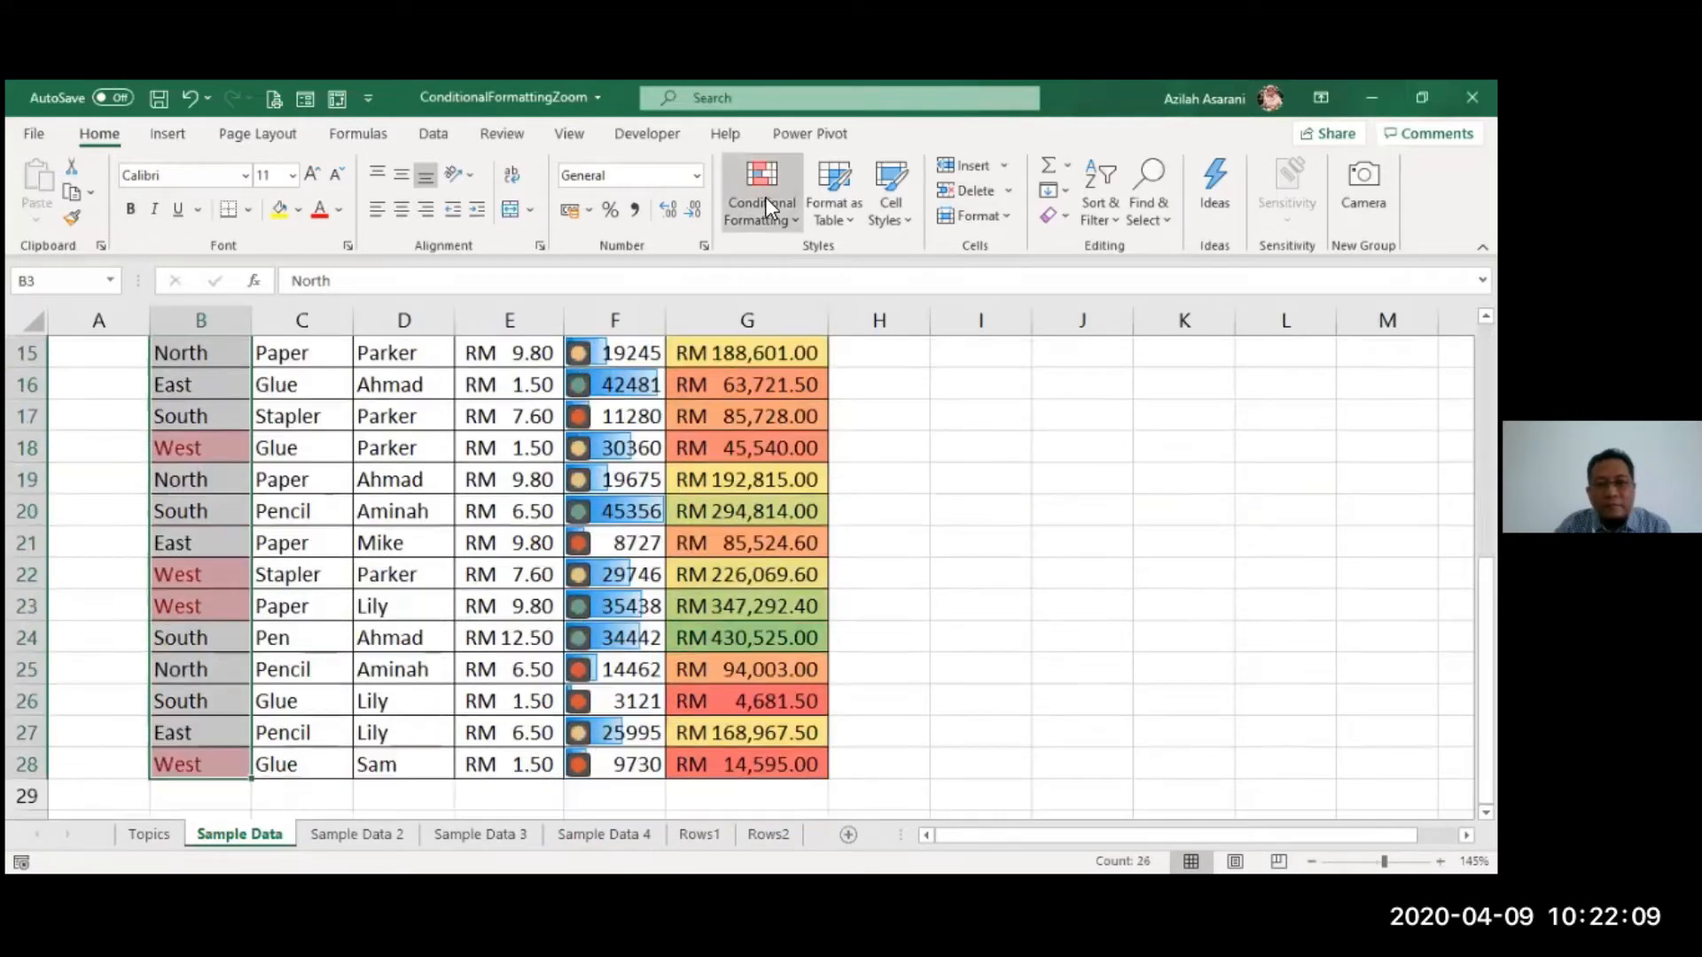
{"action": "left_click", "coordinate": [764, 196]}
{"action": "mouse_move", "coordinate": [838, 555]}
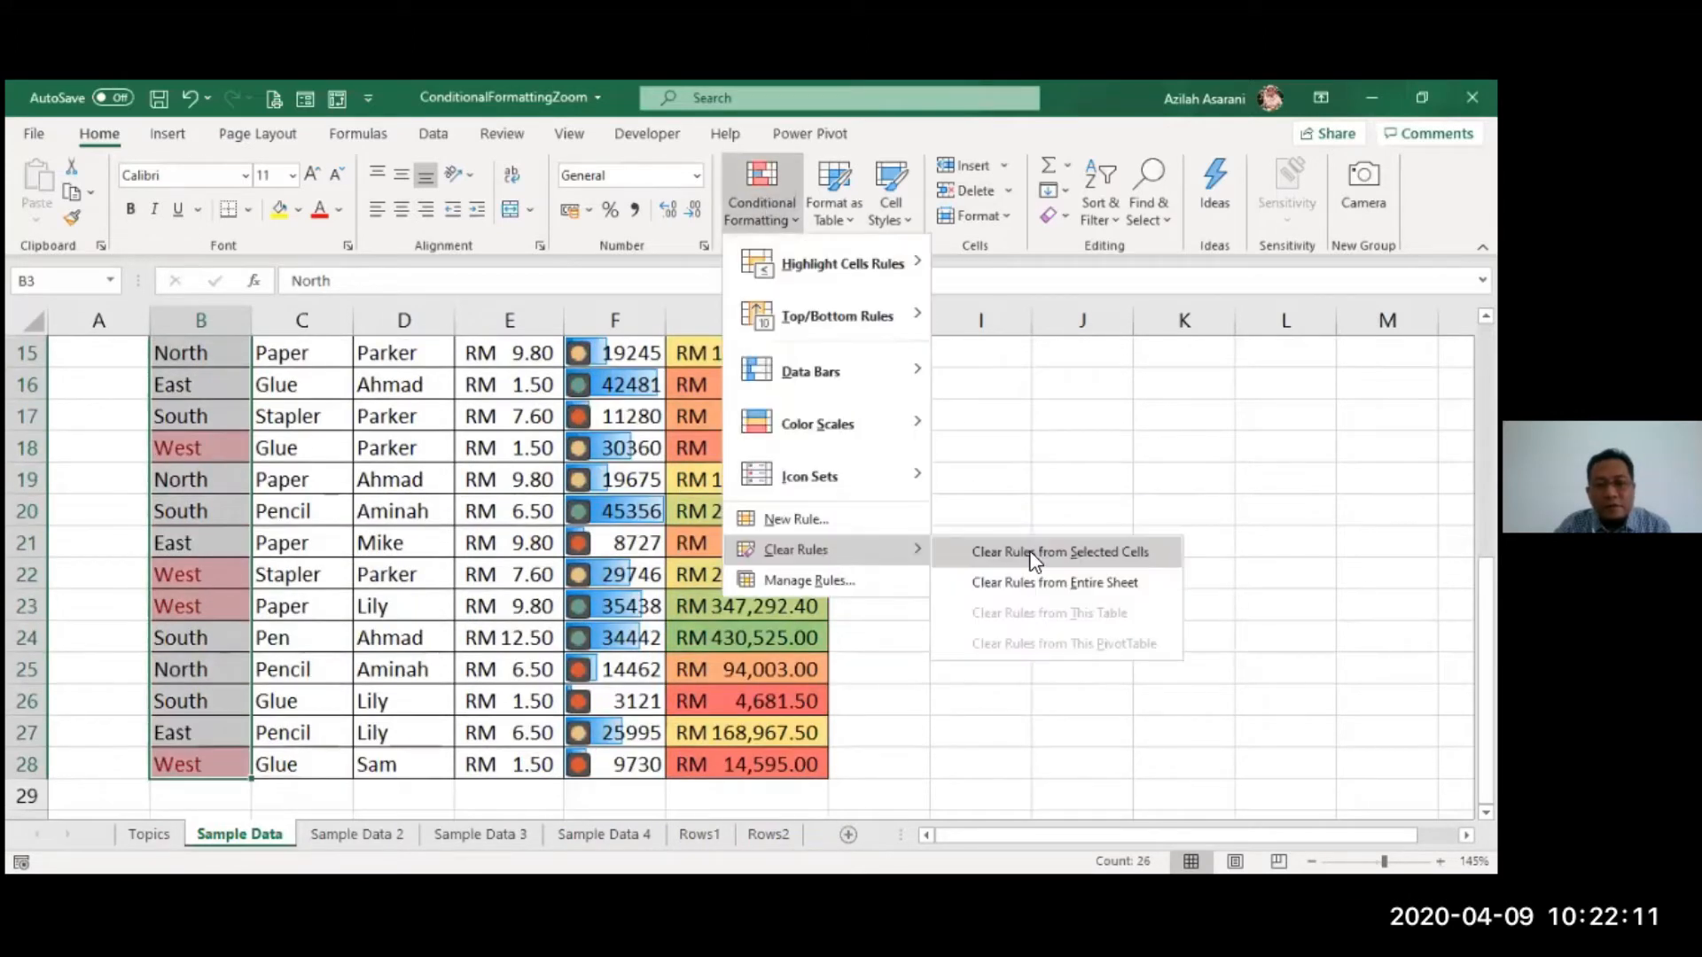
{"action": "left_click", "coordinate": [1034, 547]}
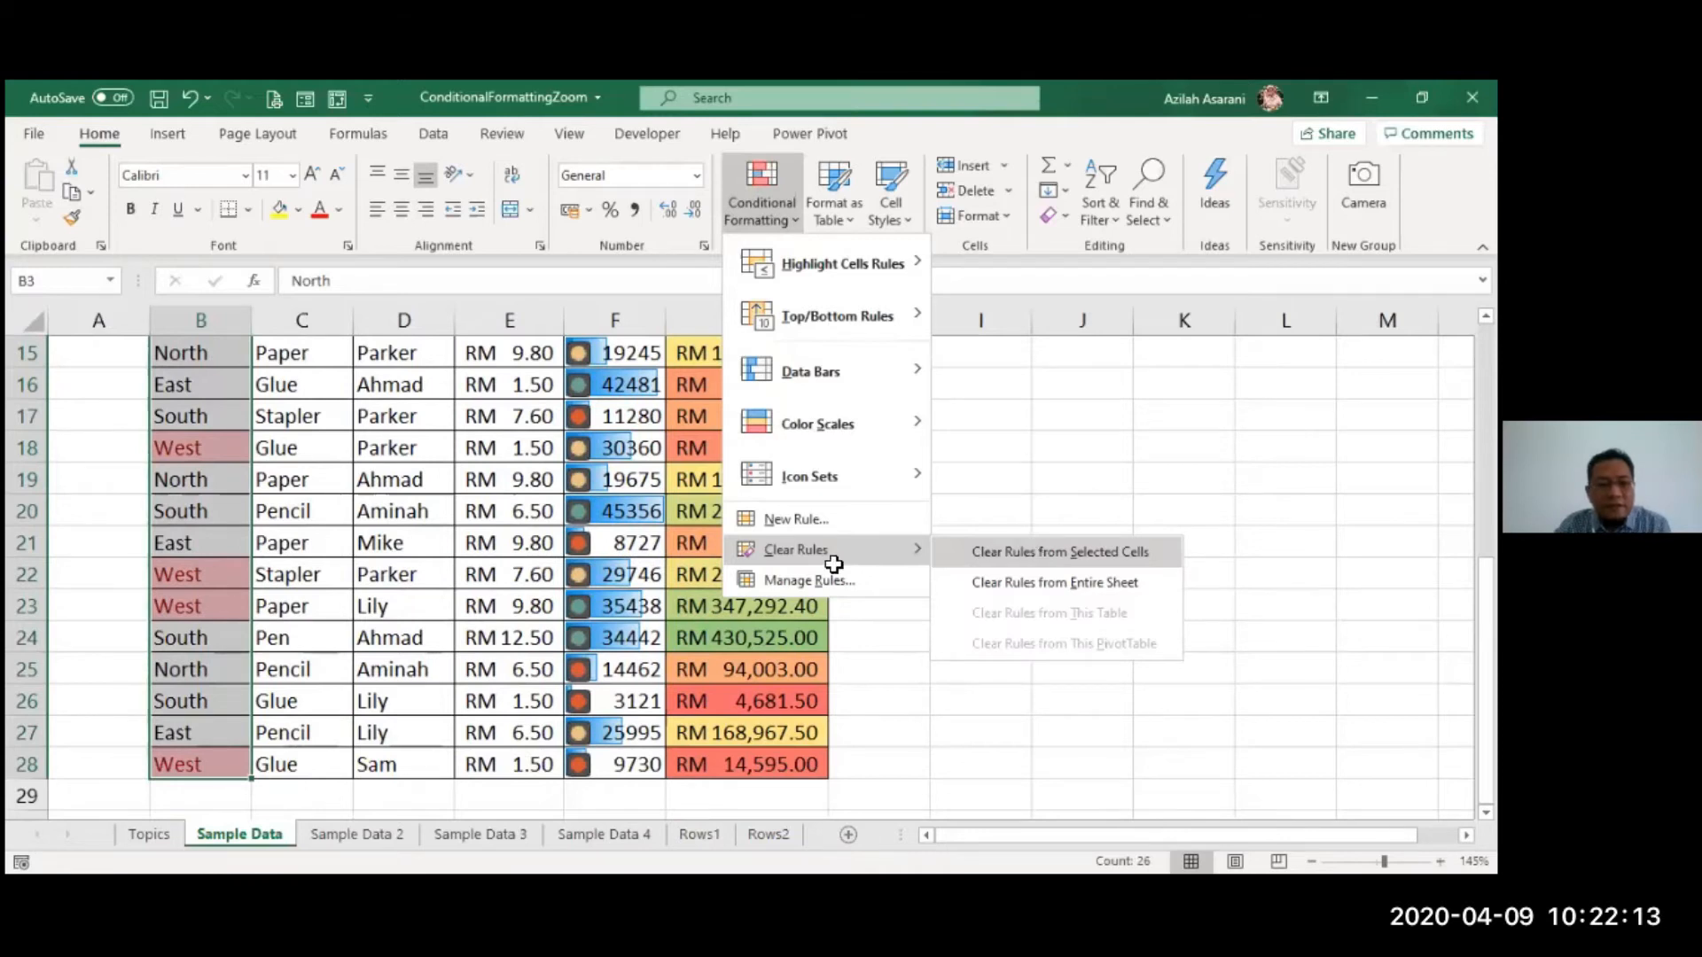
Step: Start a new conditional formatting rule for B3:E28 that uses a formula to determine which cells to format
{"action": "scroll", "coordinate": [215, 419], "scroll_direction": "up", "scroll_amount": 5}
{"action": "left_click_drag", "start_coordinate": [215, 419], "coordinate": [485, 785]}
{"action": "scroll", "coordinate": [779, 549], "scroll_direction": "up", "scroll_amount": 5}
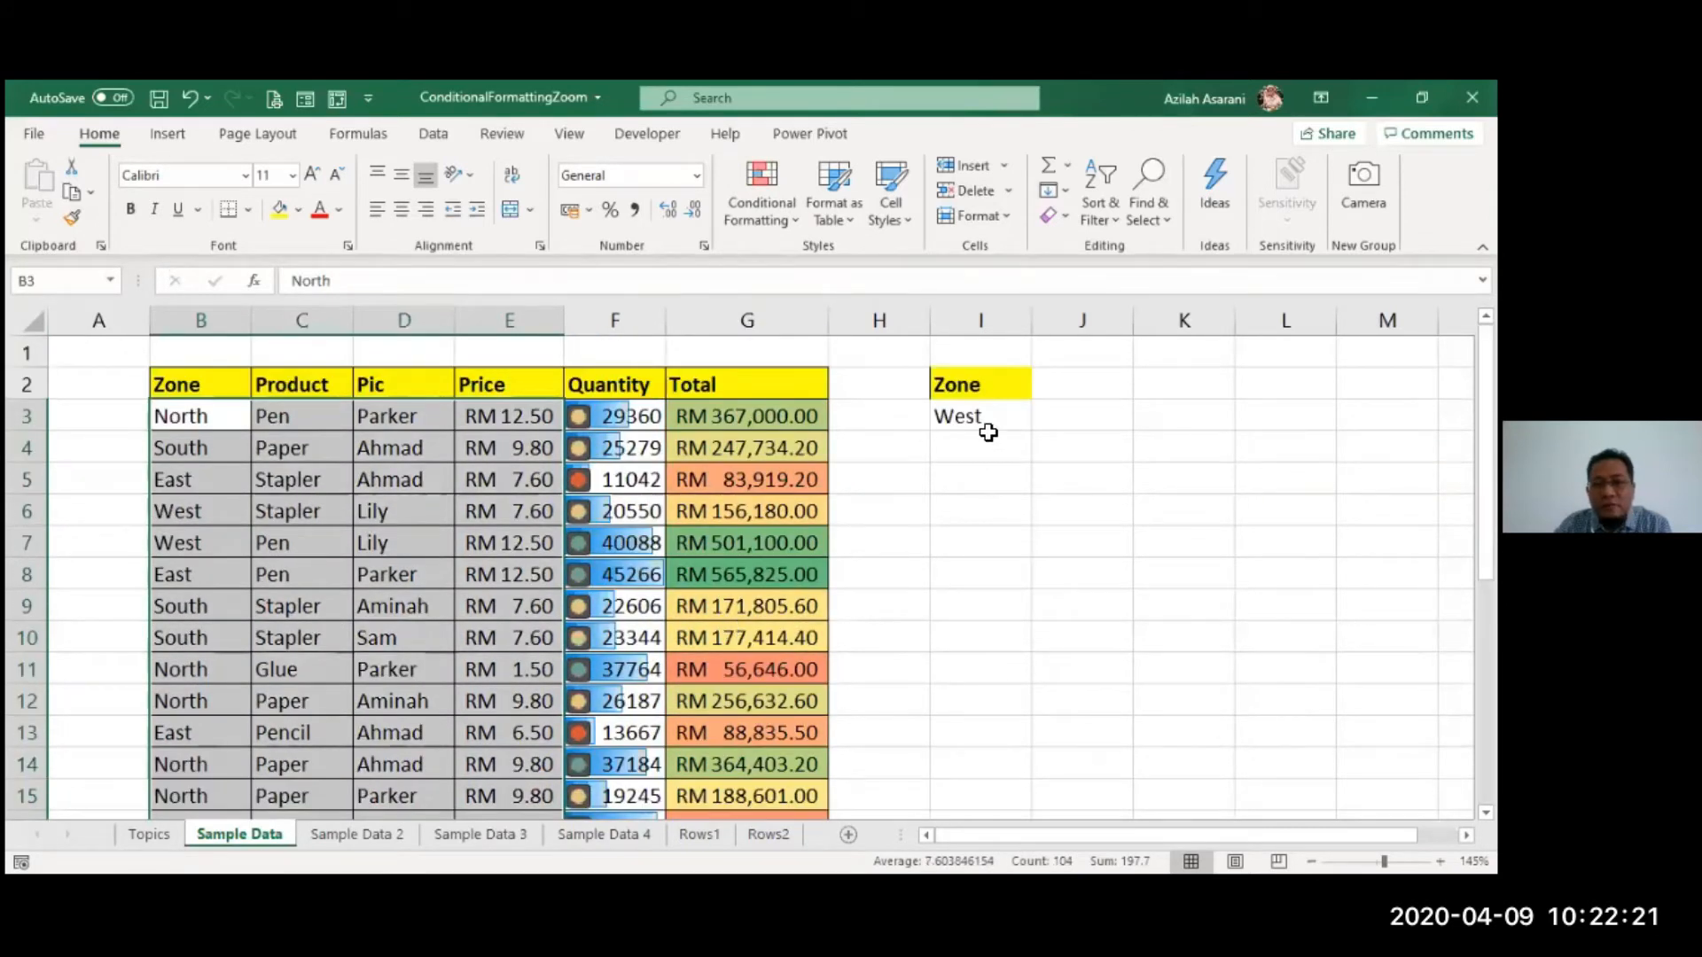
{"action": "left_click", "coordinate": [769, 220]}
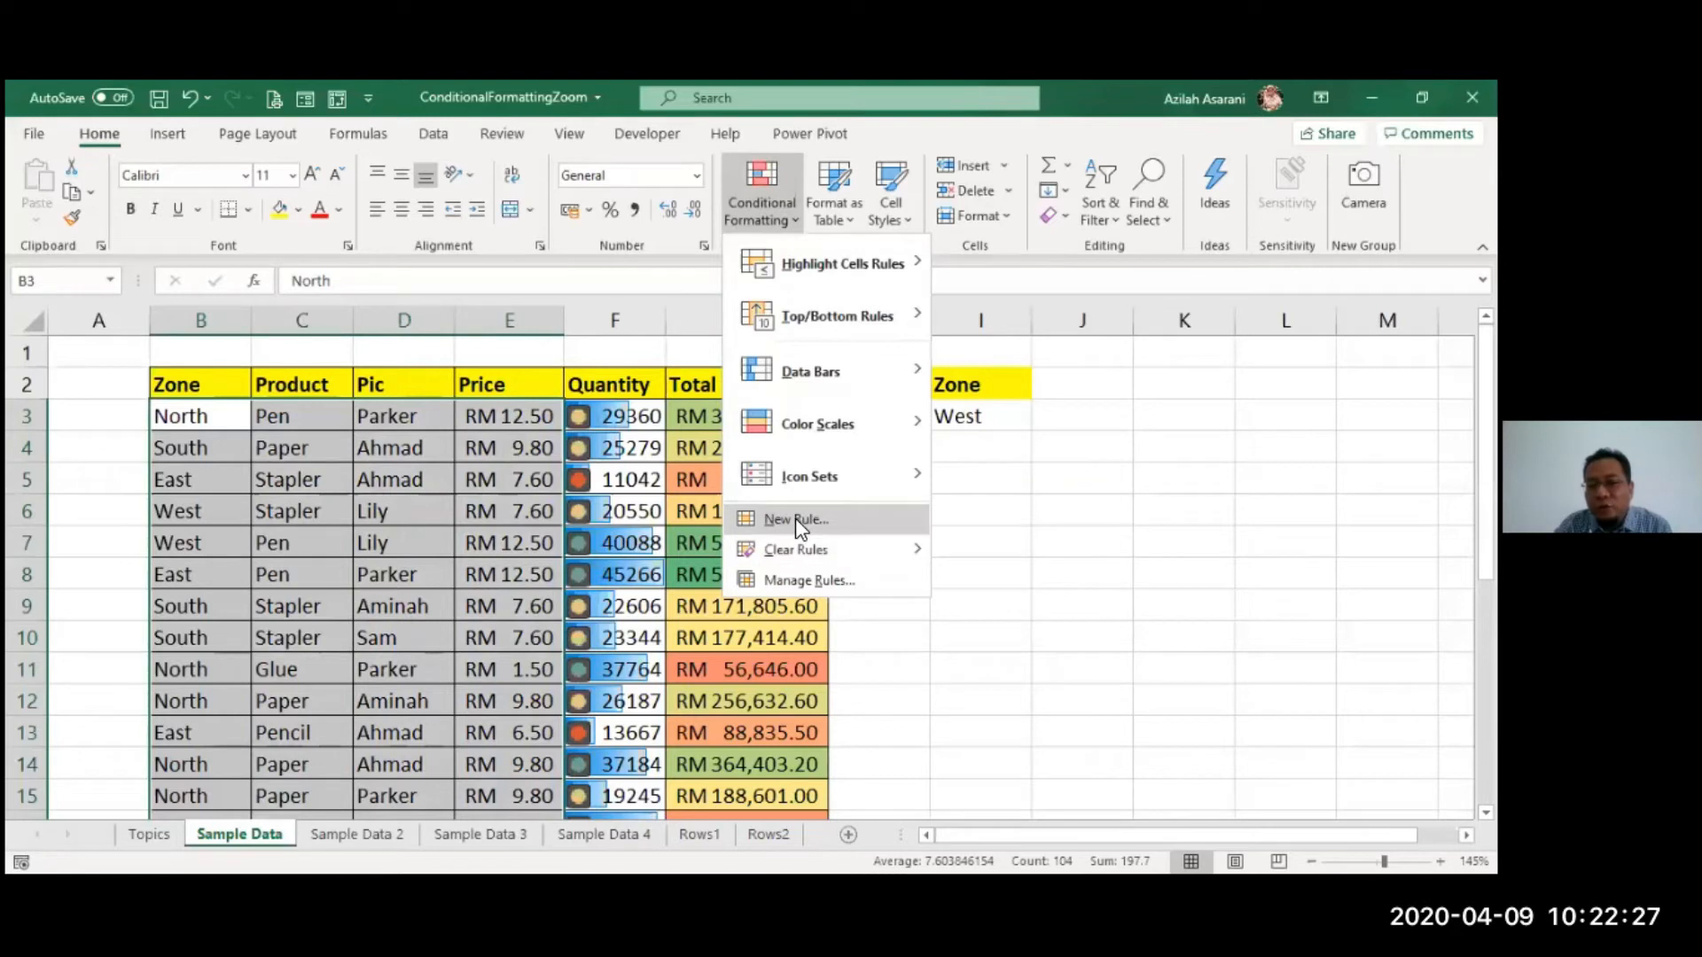
{"action": "left_click", "coordinate": [797, 521]}
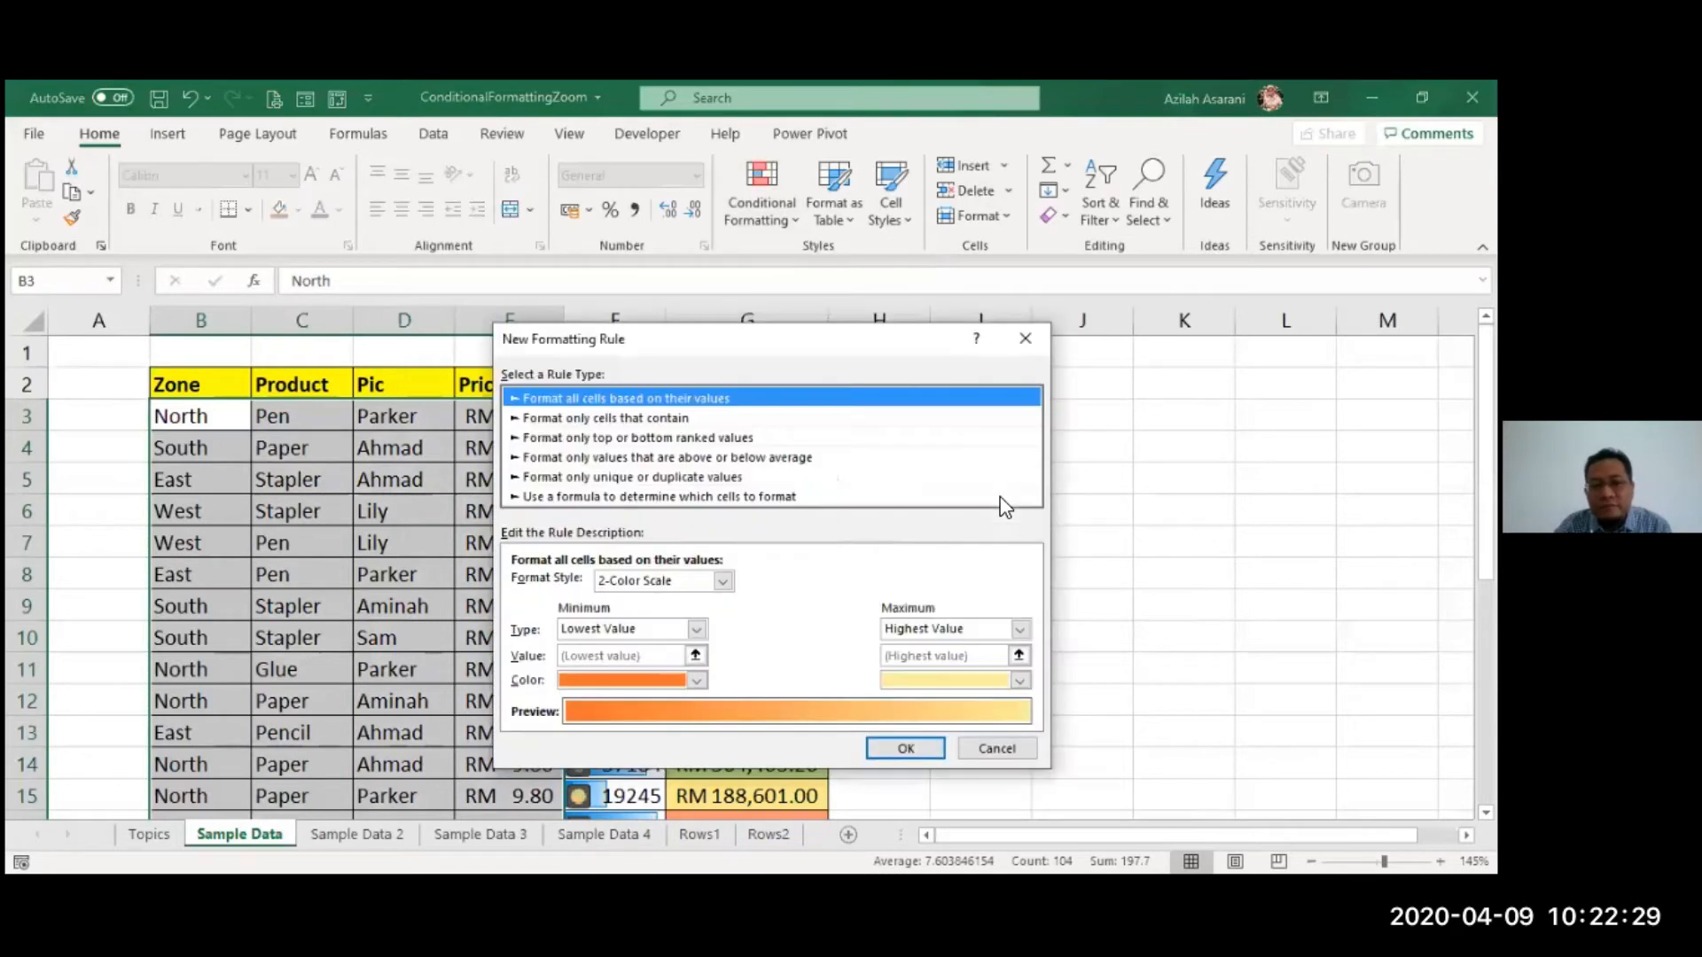
{"action": "left_click_drag", "start_coordinate": [648, 339], "coordinate": [588, 491]}
{"action": "left_click", "coordinate": [590, 650]}
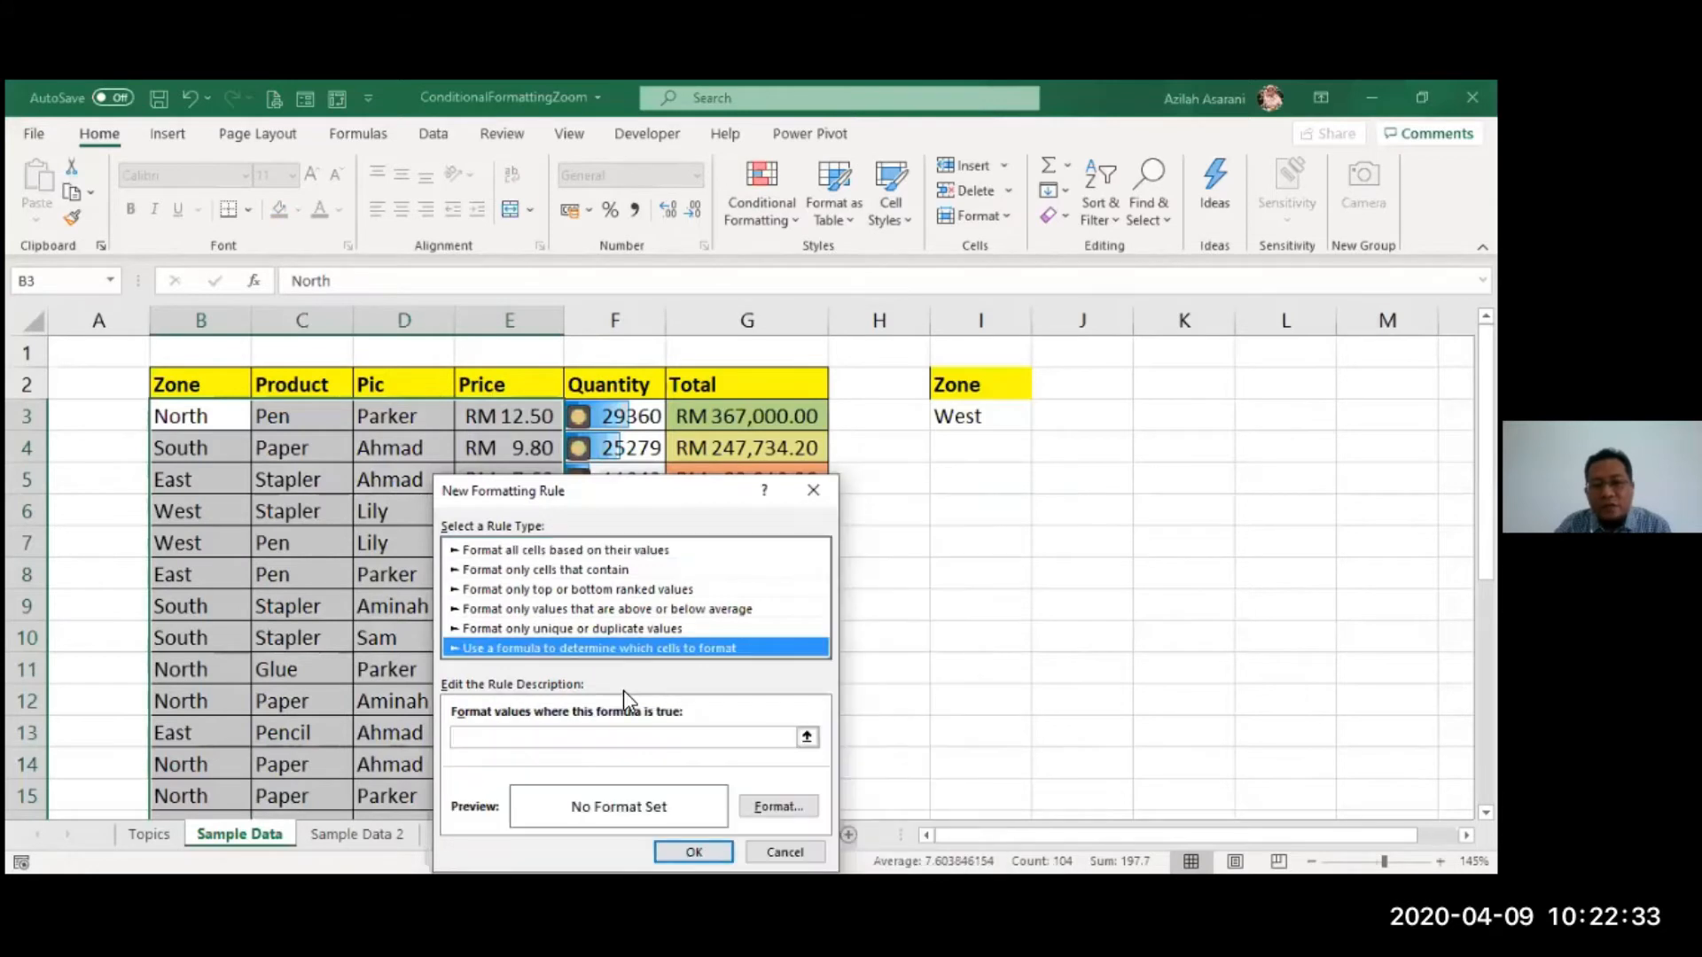
Step: Set the rule's formula to =$I$3=$B$3, comparing the zone criterion with the first Zone value
{"action": "left_click", "coordinate": [628, 746]}
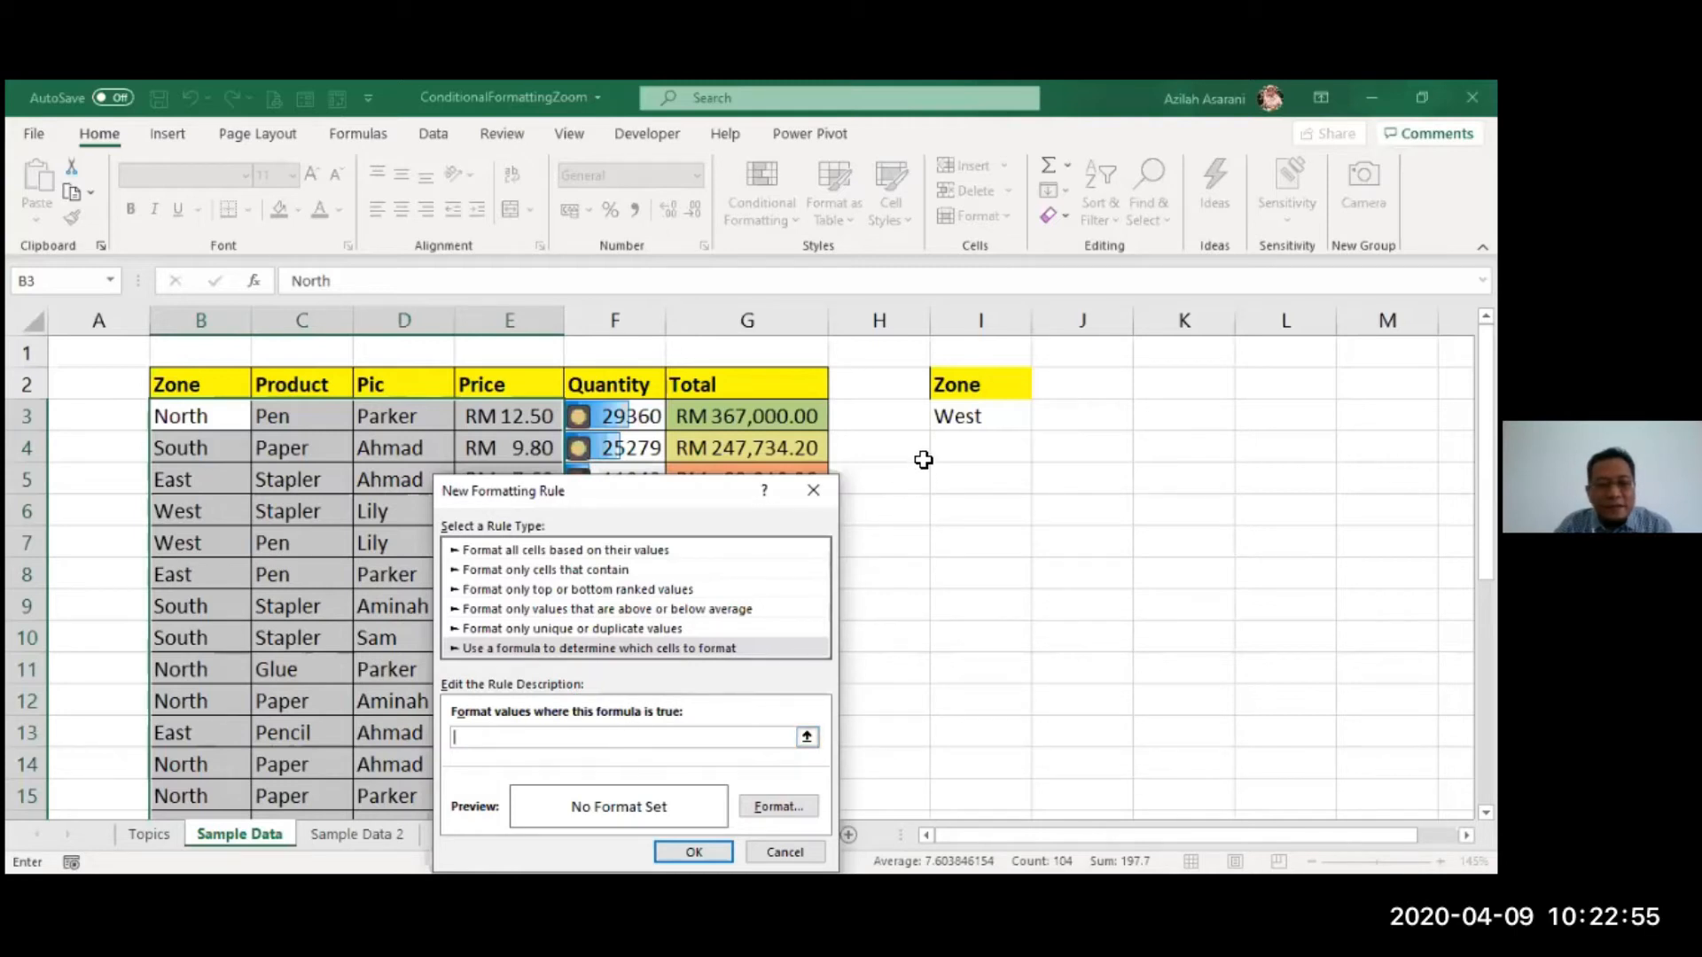
{"action": "left_click", "coordinate": [962, 427]}
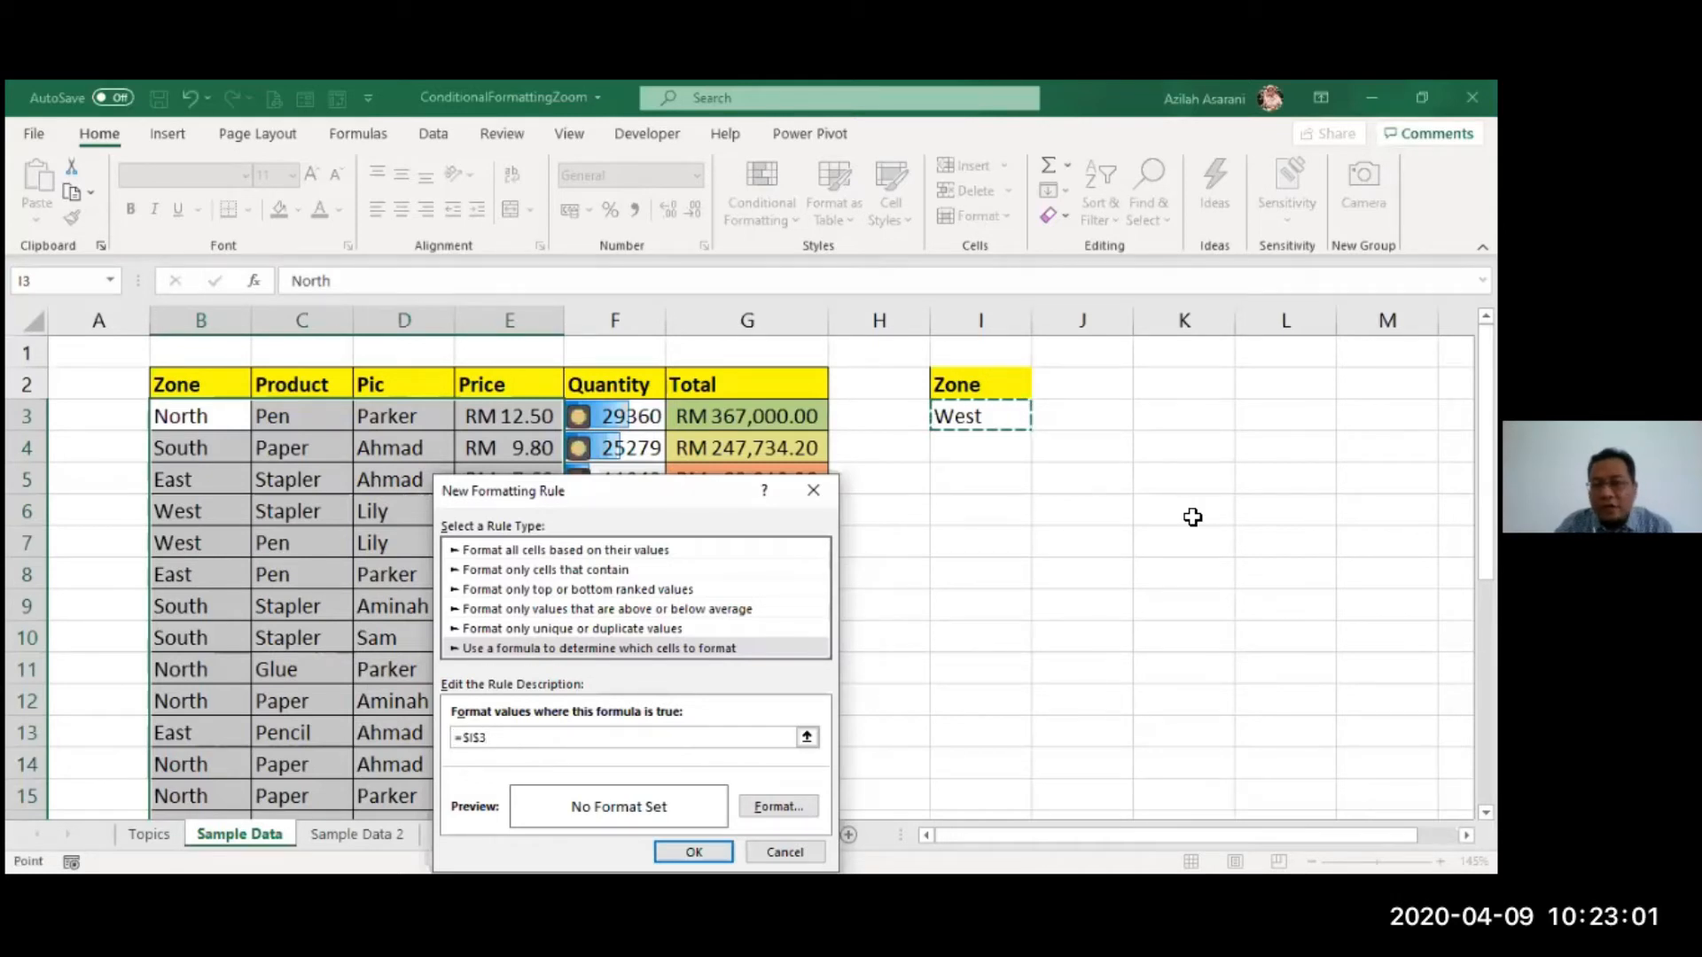
{"action": "type", "text": "="}
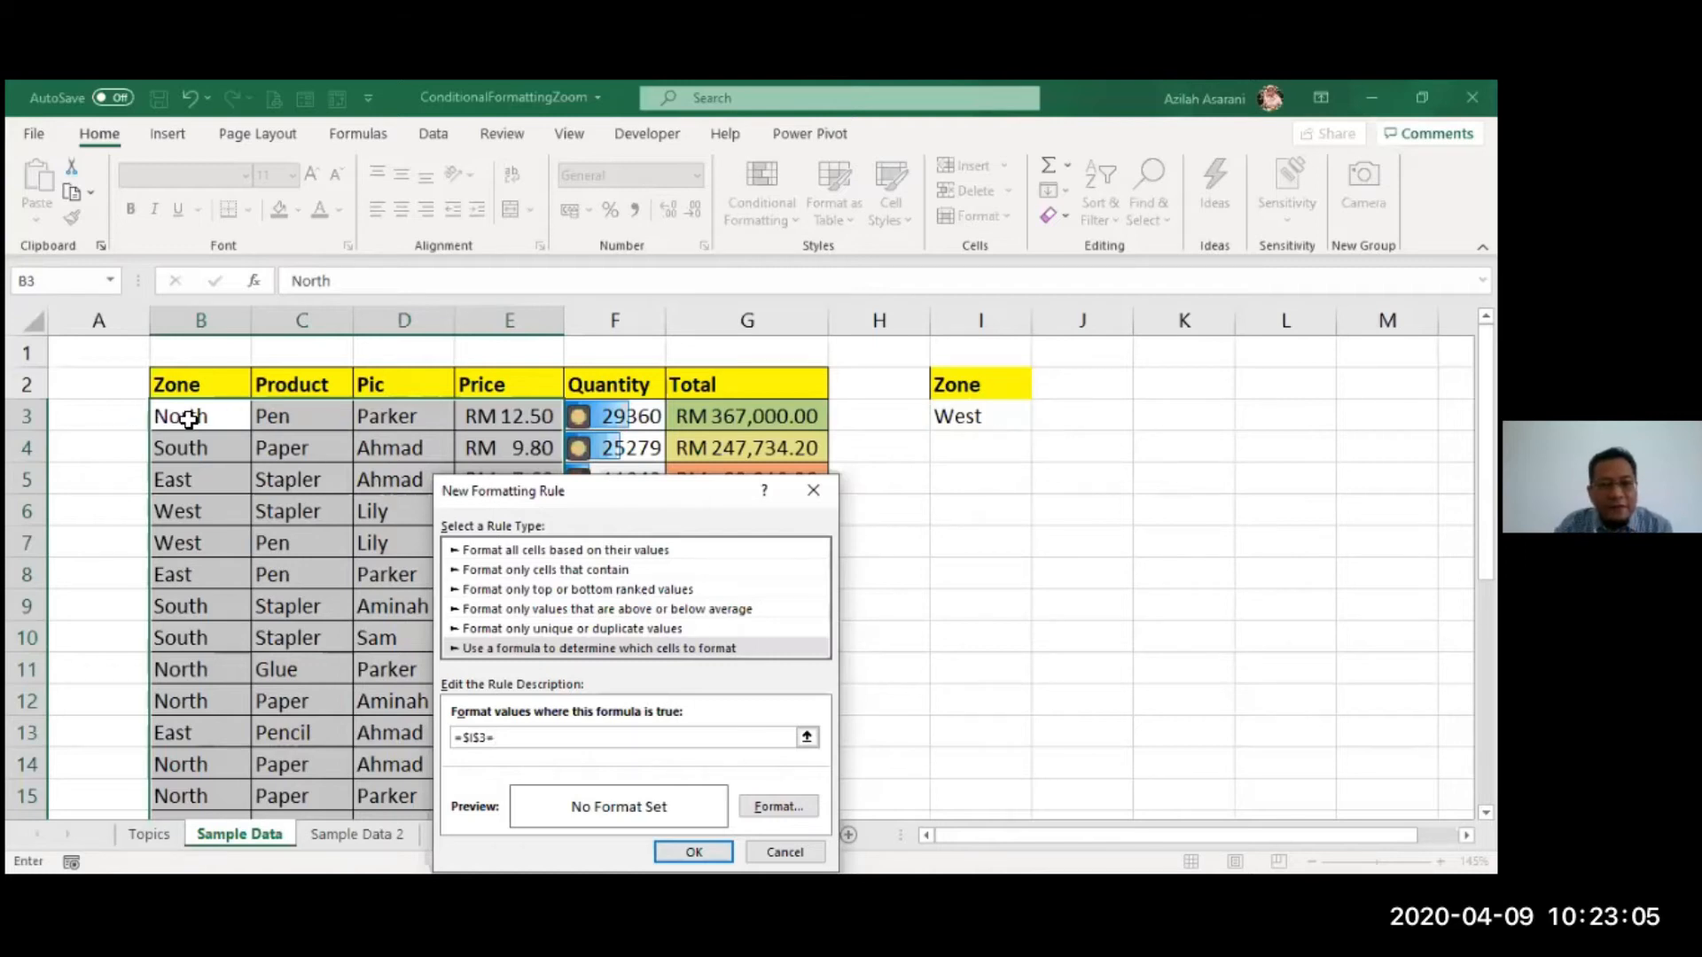
{"action": "left_click", "coordinate": [188, 416]}
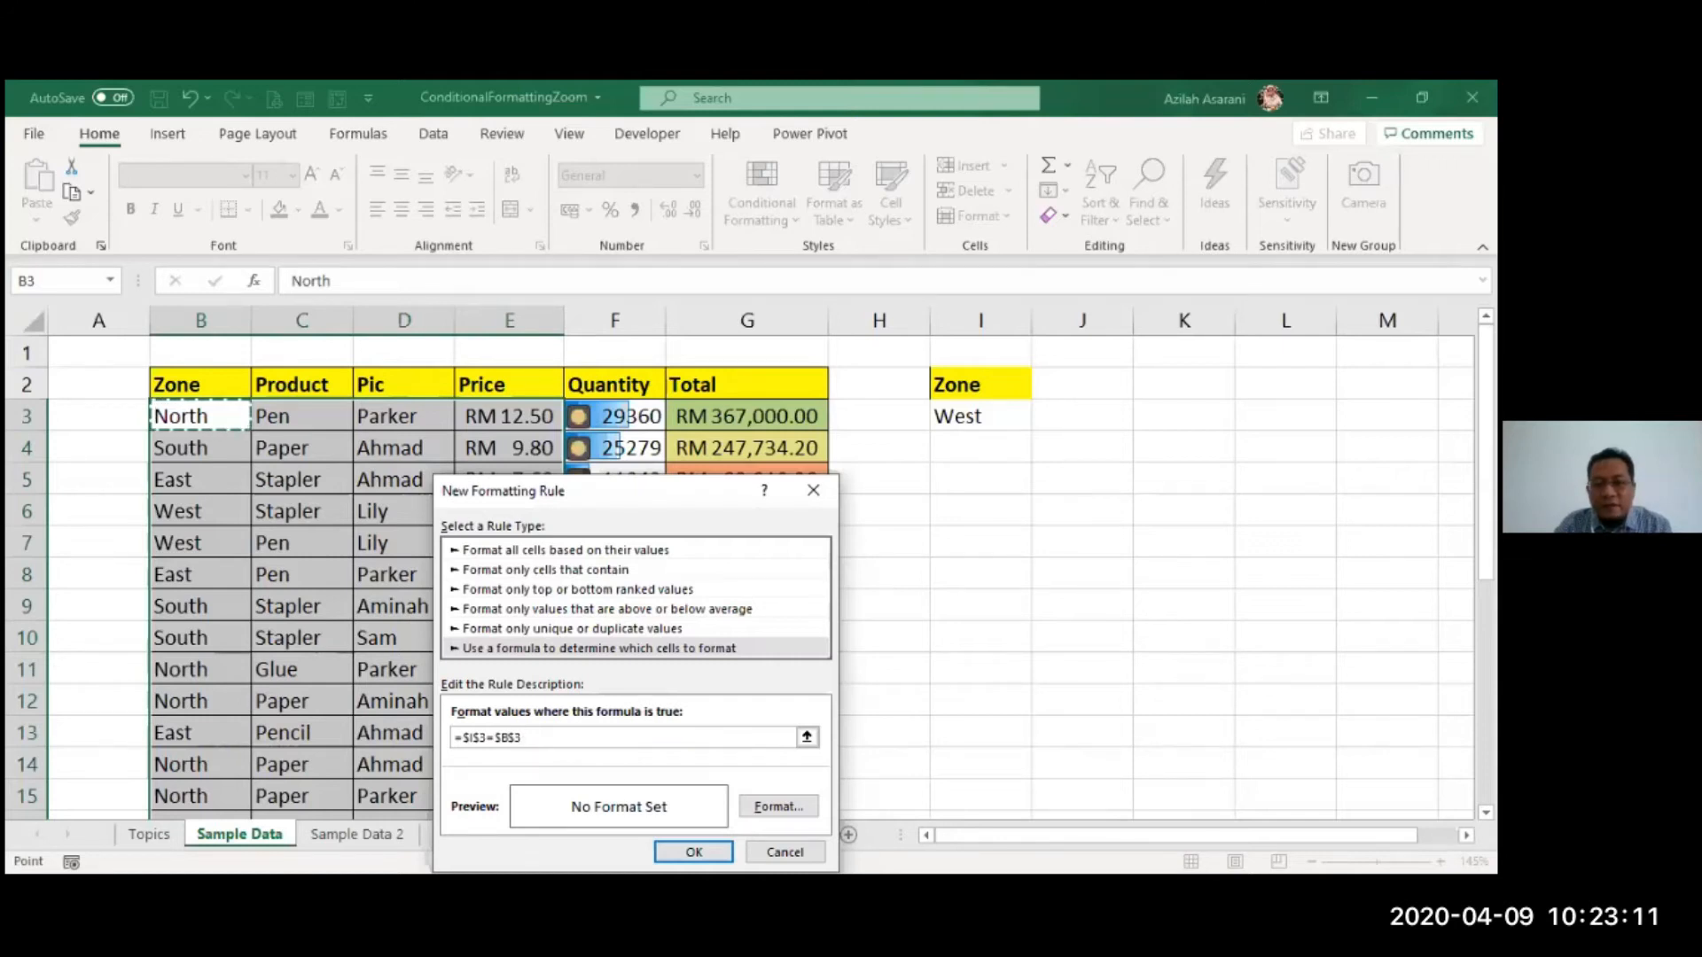
Step: Give the formula rule a light blue background fill and apply it to the selected data
{"action": "left_click", "coordinate": [784, 805]}
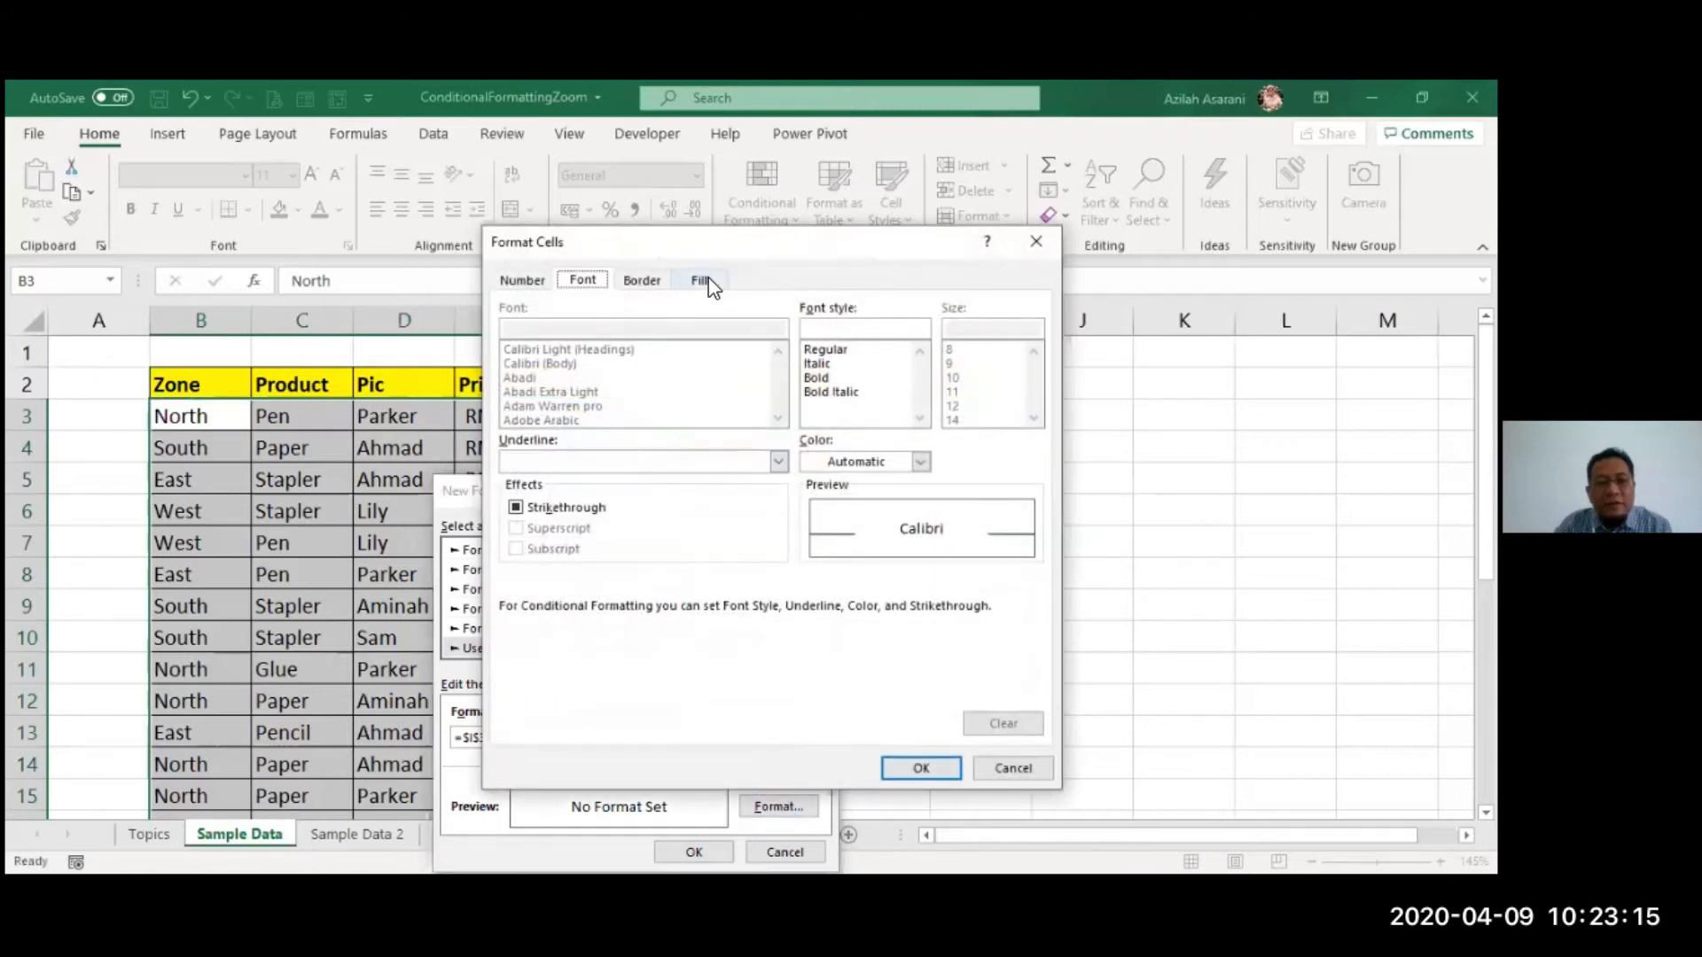
{"action": "left_click", "coordinate": [703, 280]}
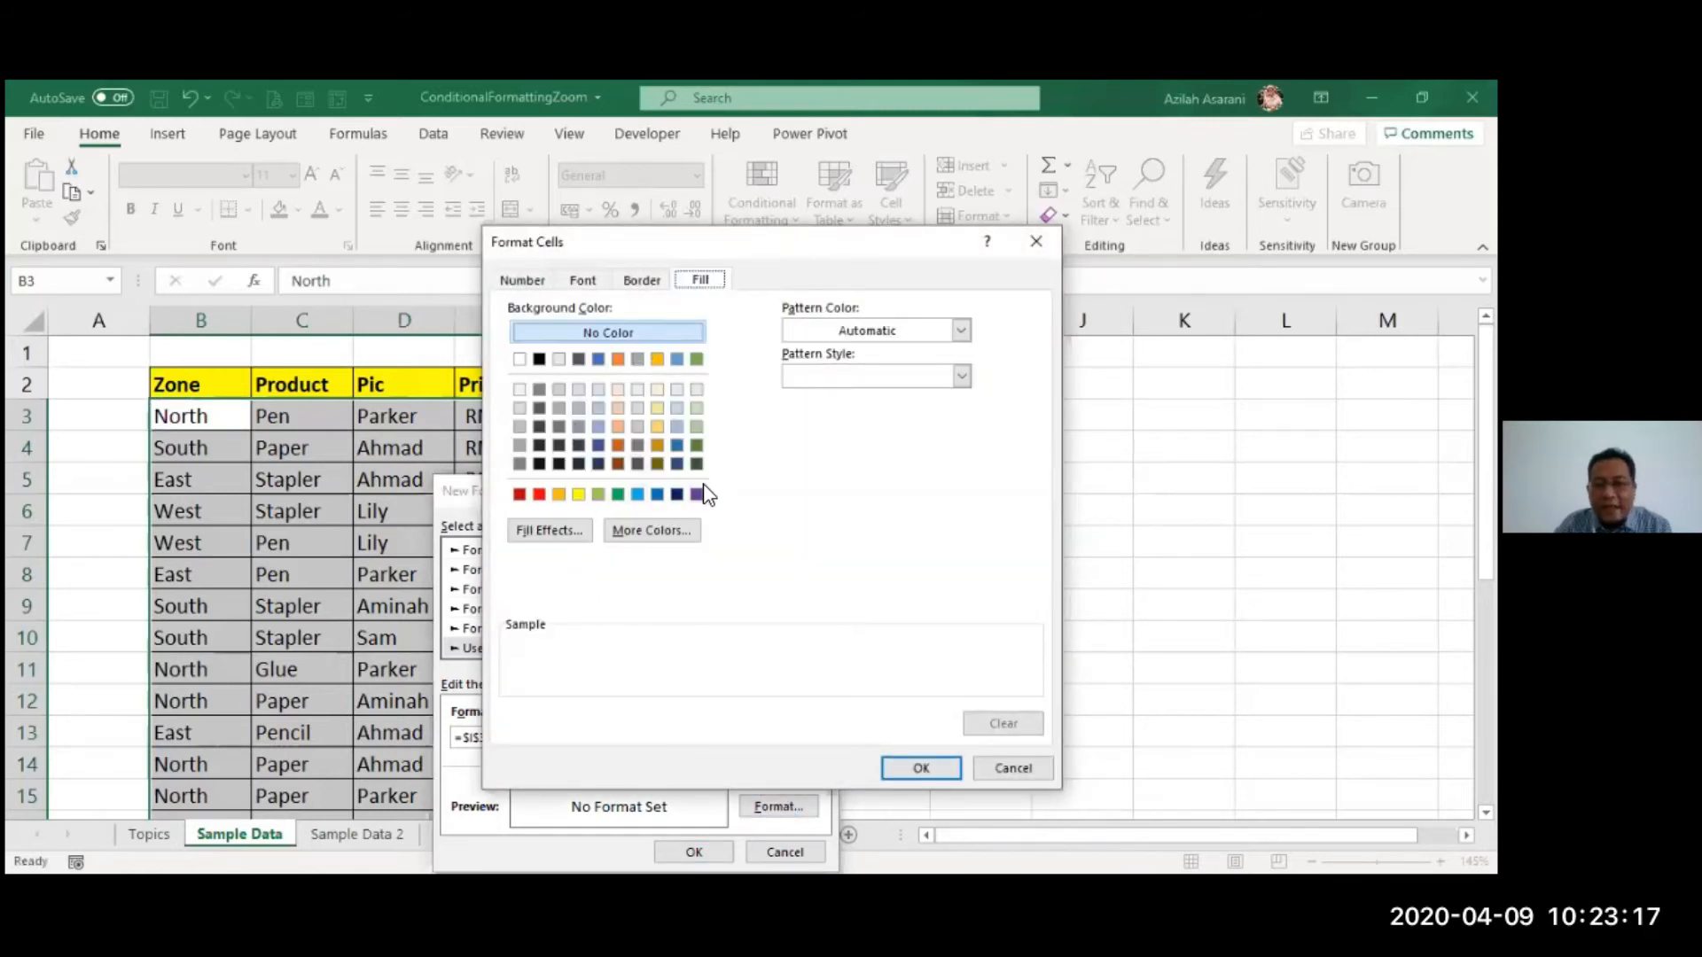
{"action": "left_click", "coordinate": [635, 496]}
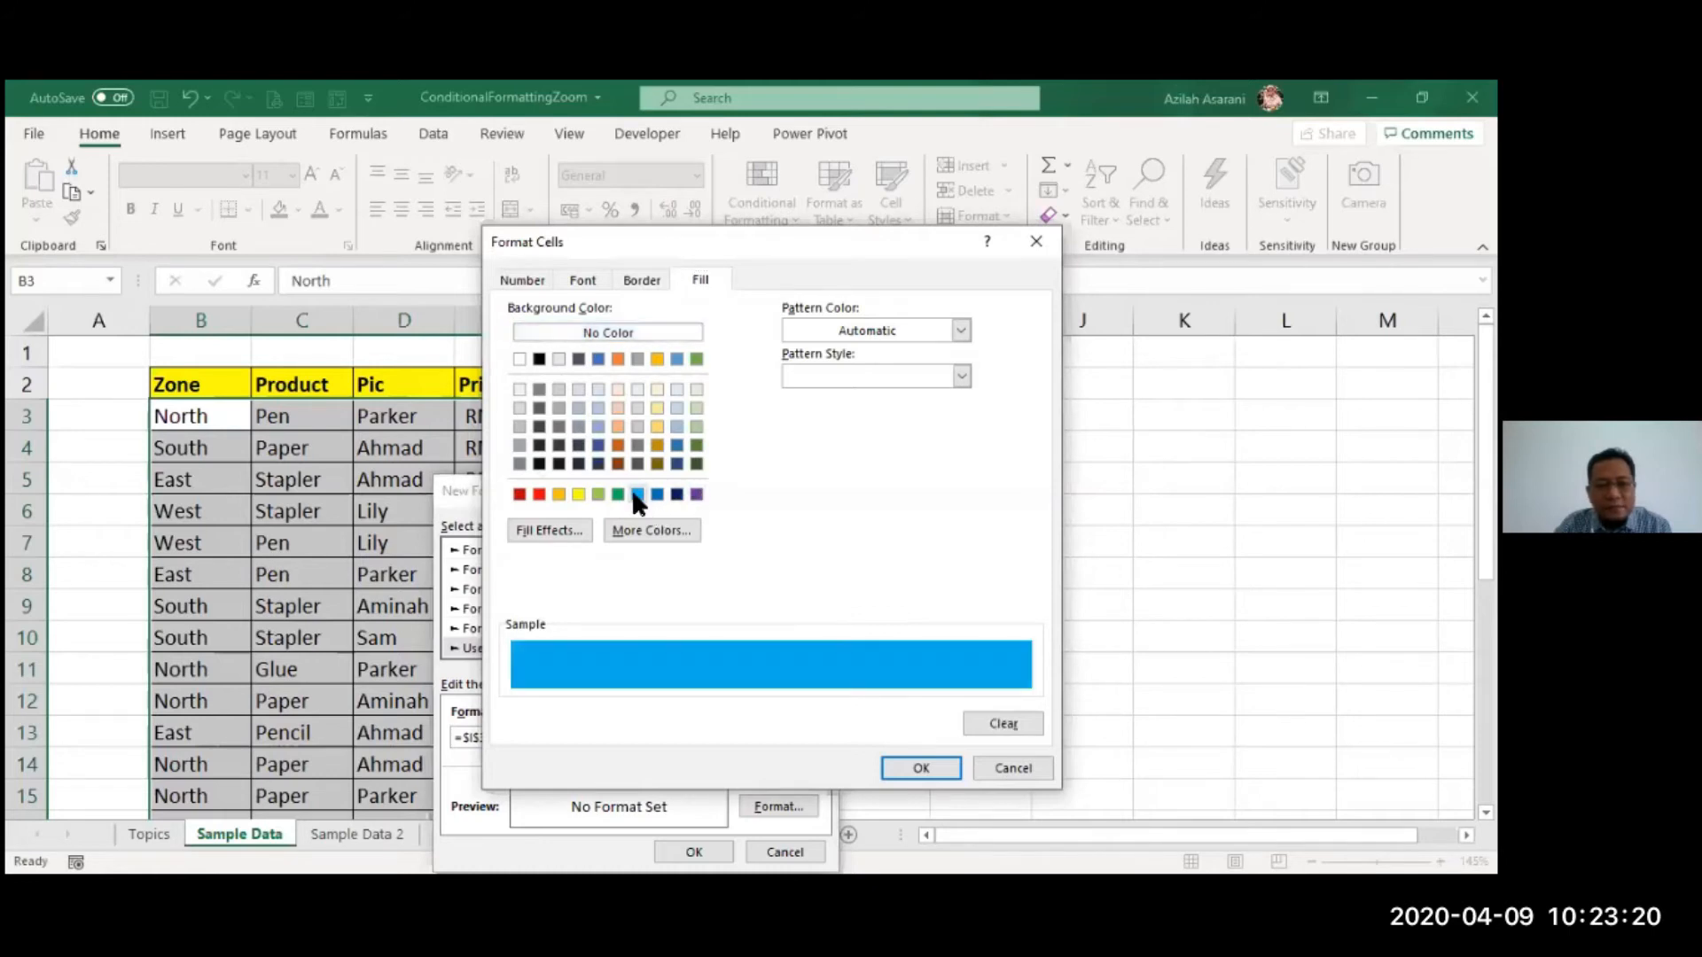
{"action": "left_click", "coordinate": [922, 768]}
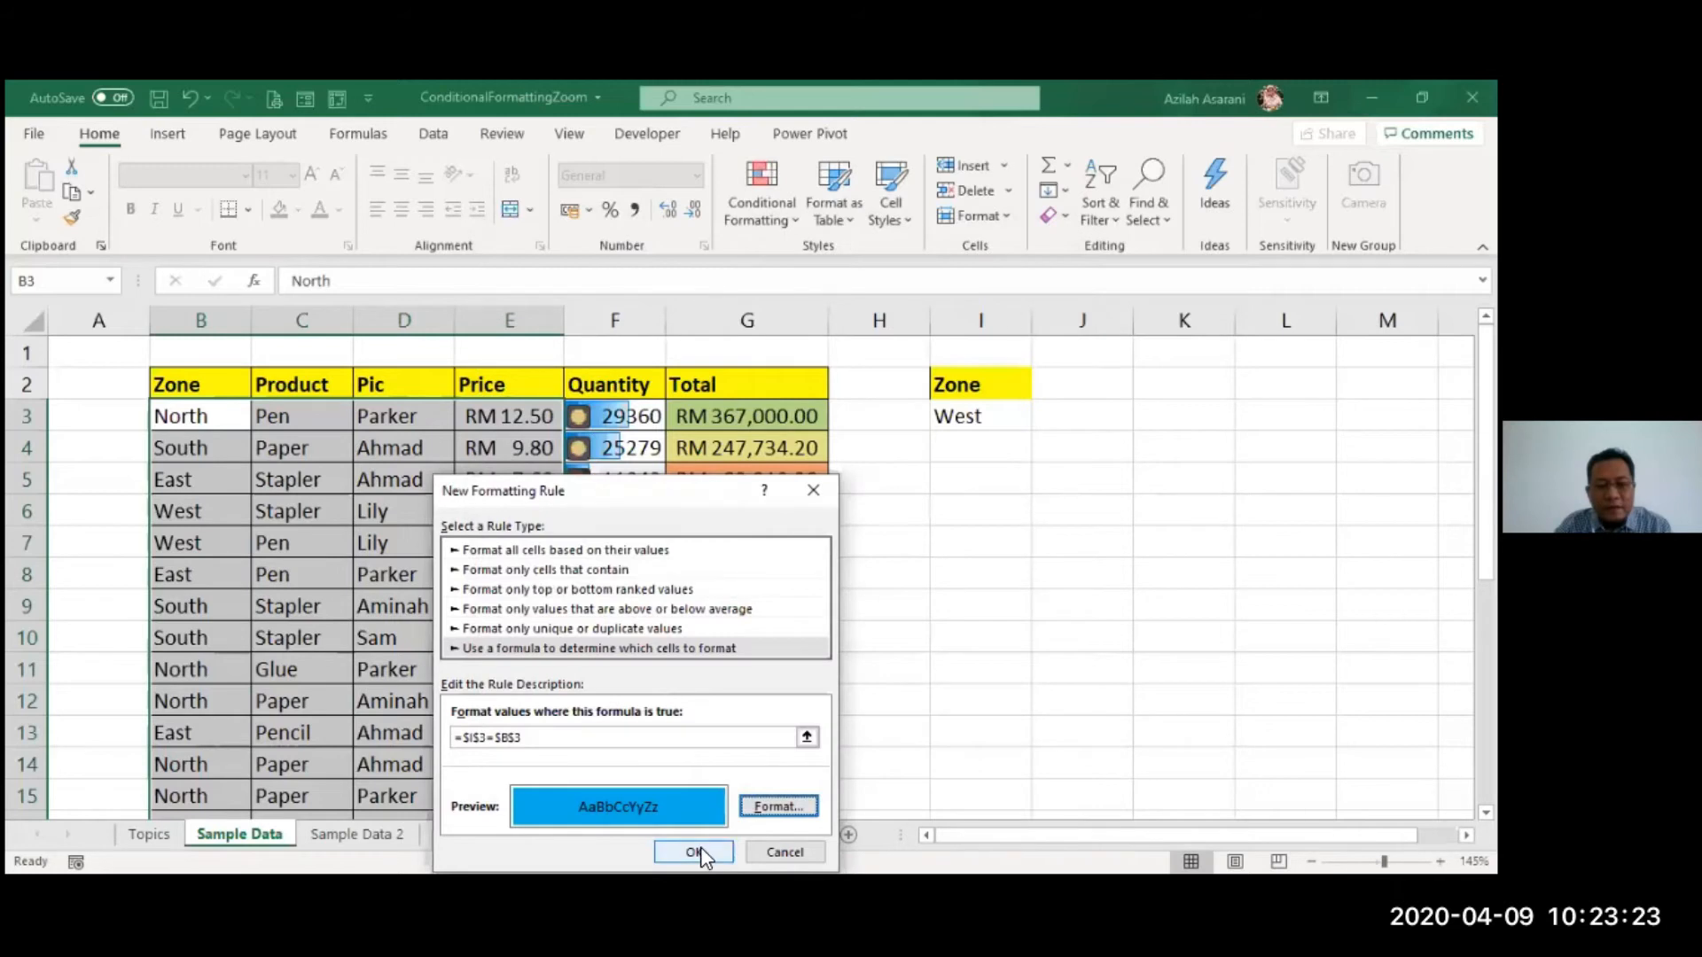
{"action": "left_click", "coordinate": [698, 849]}
{"action": "left_click", "coordinate": [899, 606]}
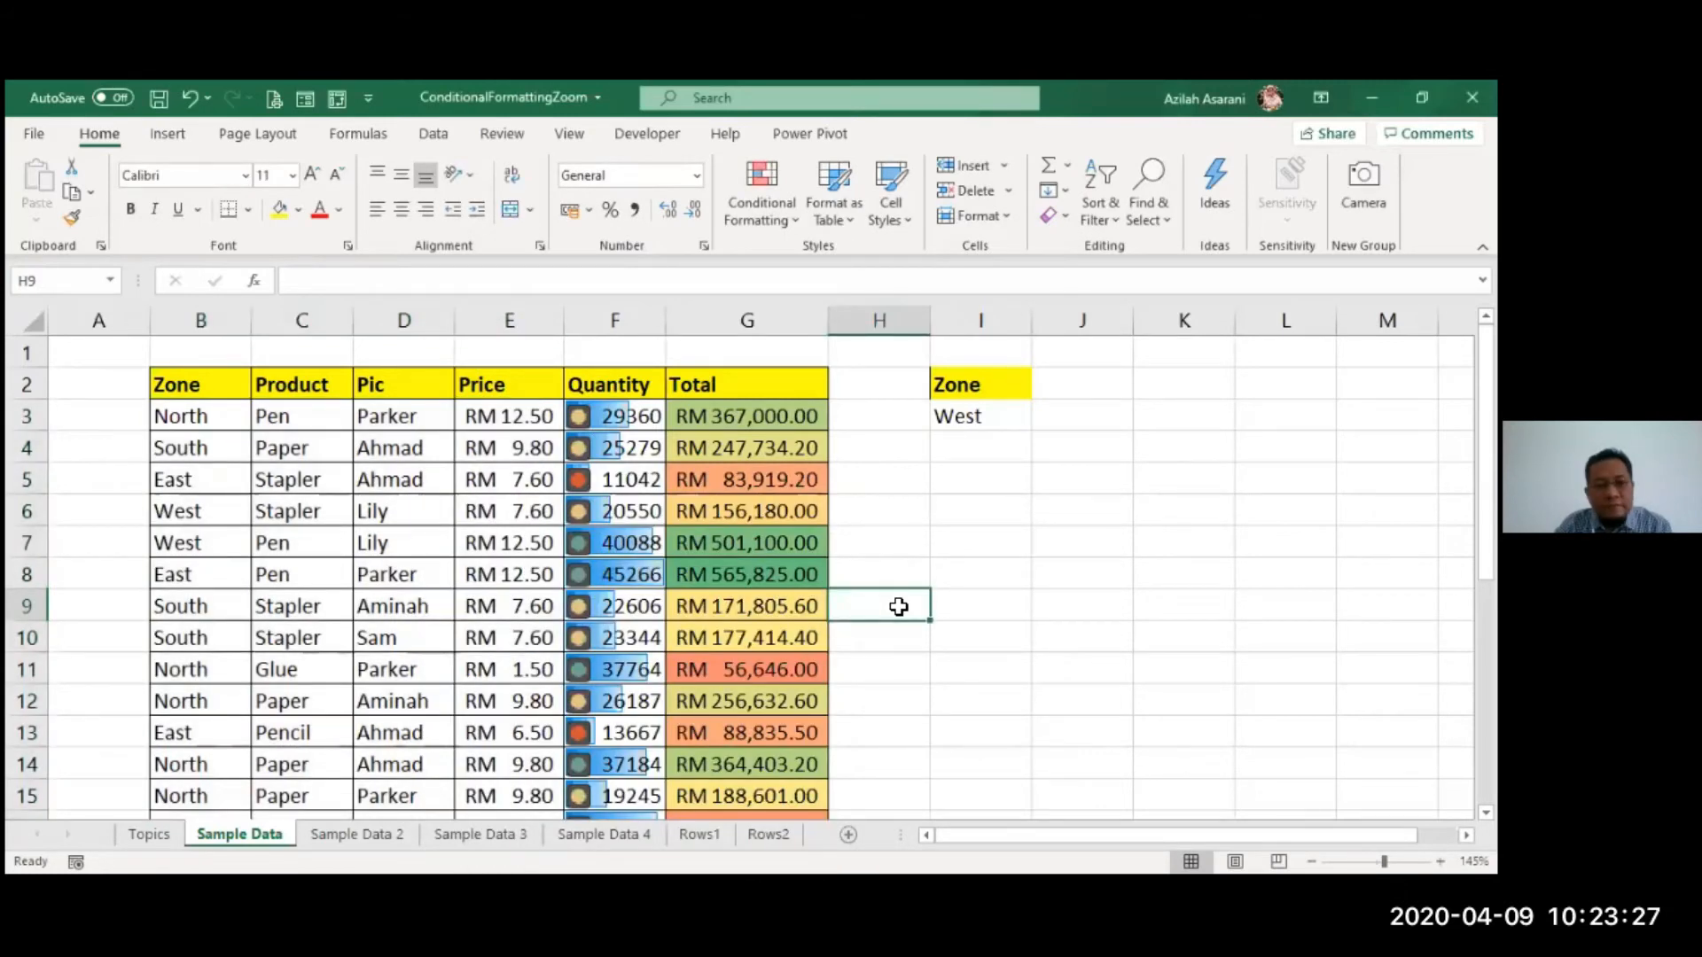
Step: Test the formula rule by entering west as the Zone in B3, and undo that entry
{"action": "left_click", "coordinate": [195, 416]}
{"action": "type", "text": "wet"}
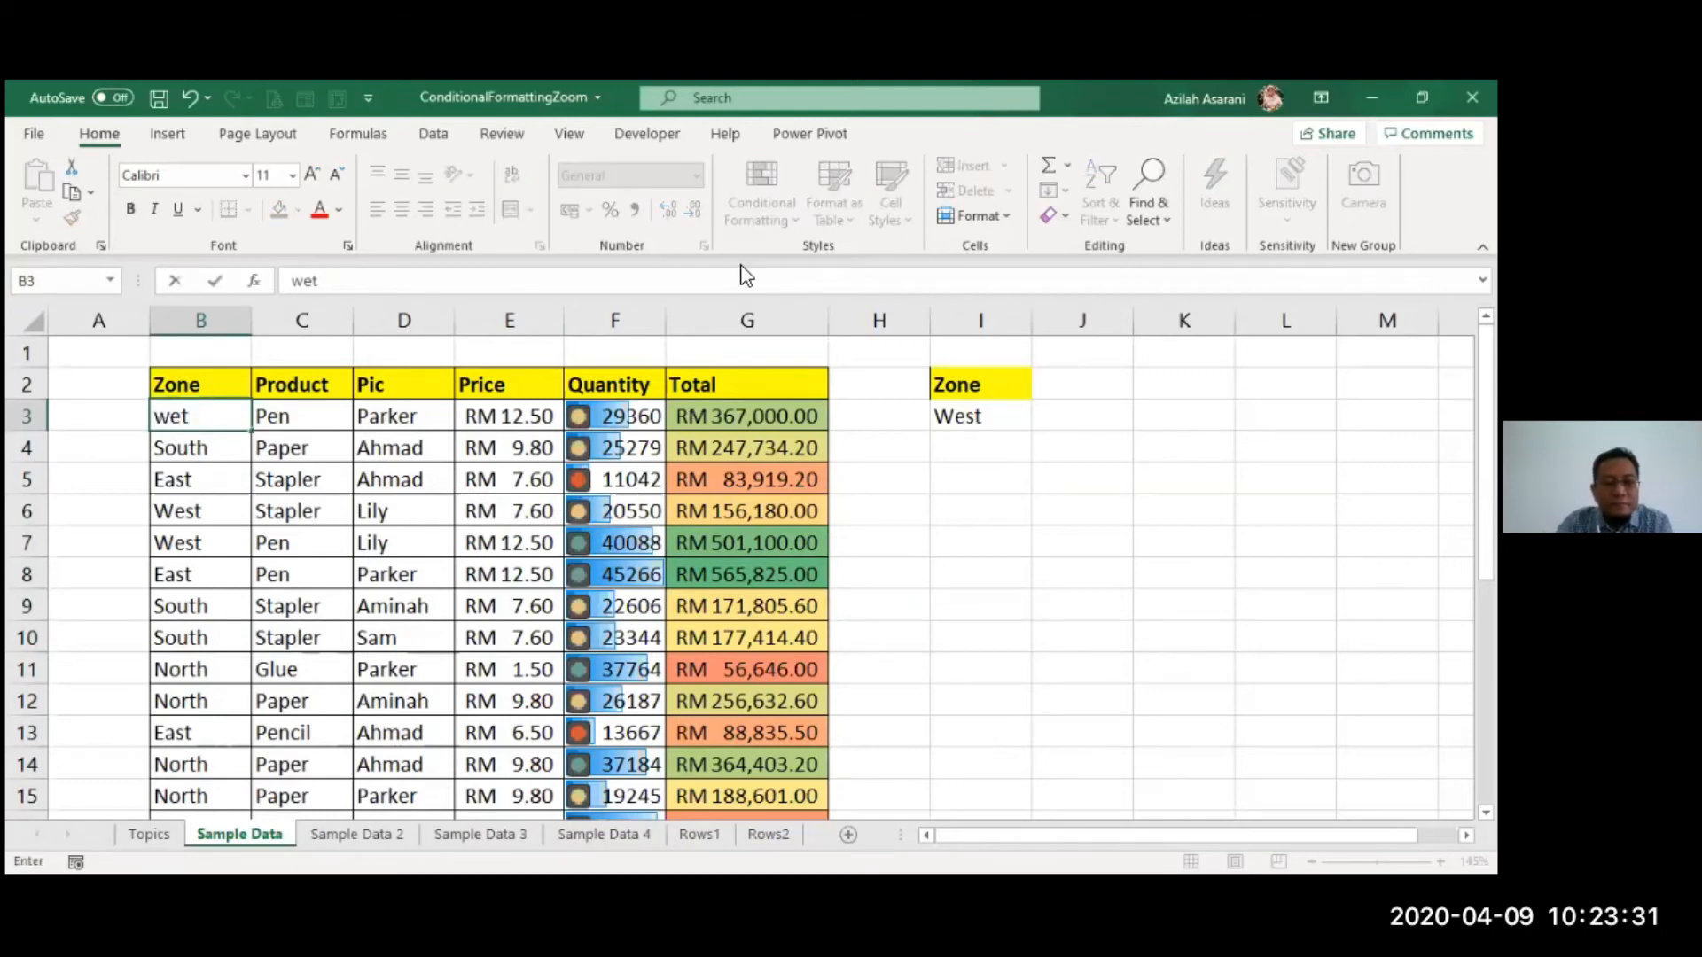
{"action": "key", "text": "BackSpace"}
{"action": "type", "text": "st"}
{"action": "key", "text": "Return"}
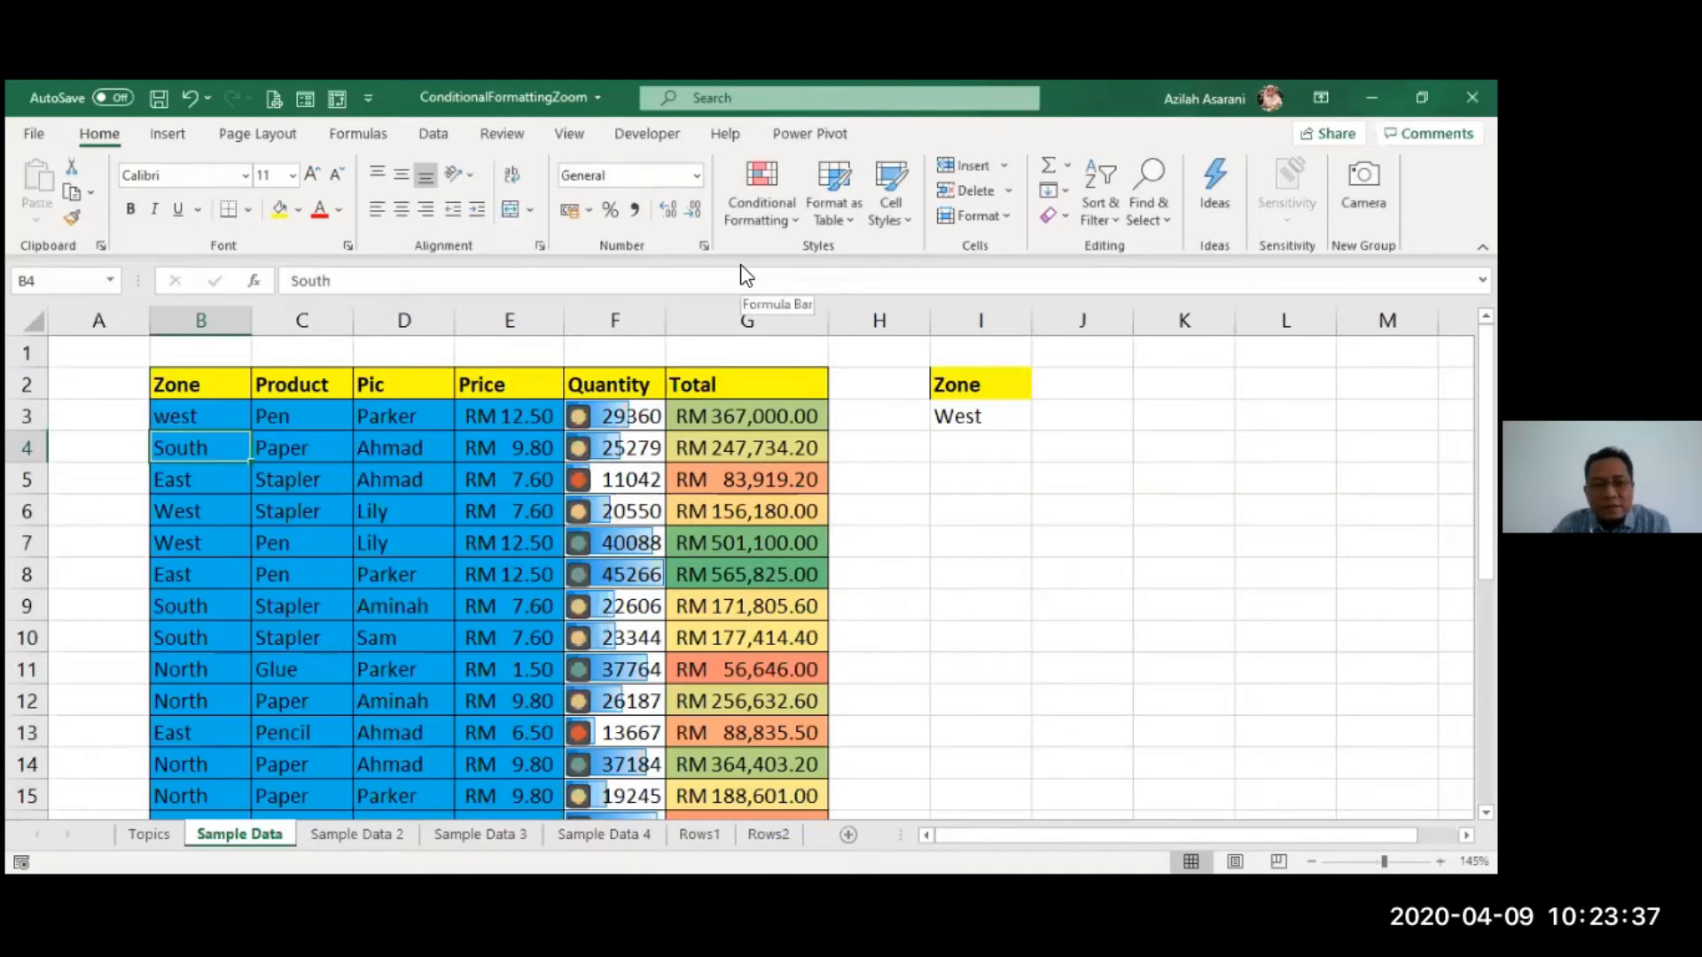
{"action": "key", "text": "ctrl+z"}
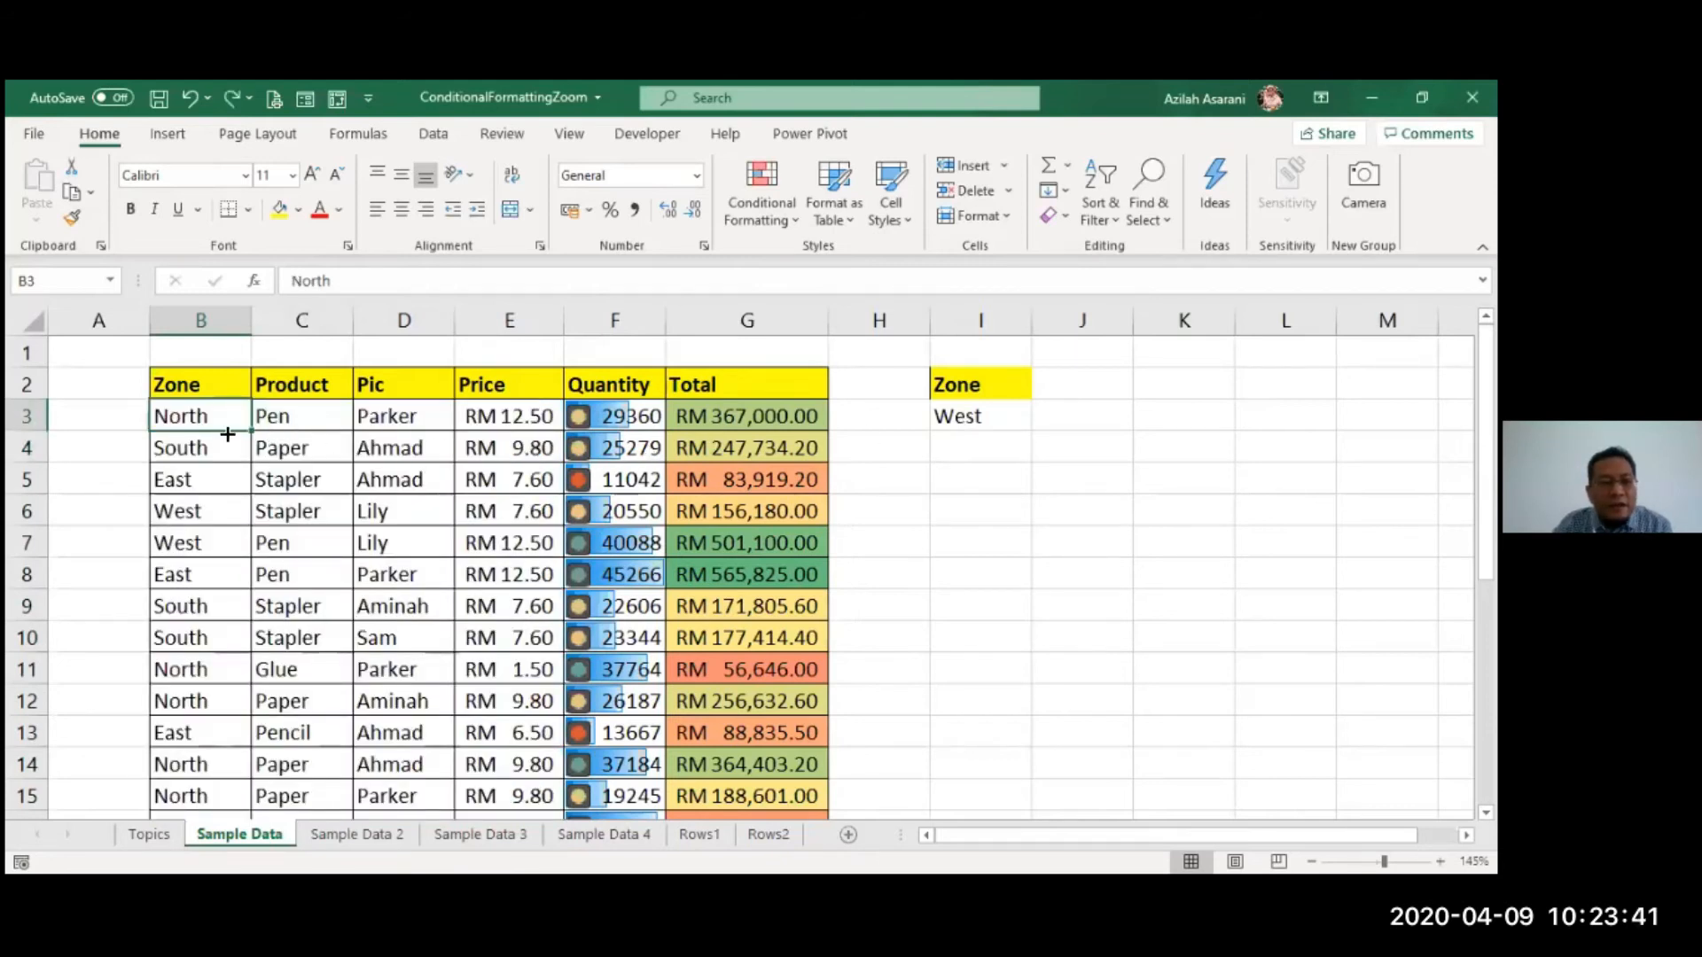
Step: Clear the conditional formatting rules from B3:E28 and start a new rule that uses a formula to determine which cells to format
{"action": "left_click_drag", "start_coordinate": [197, 416], "coordinate": [559, 785]}
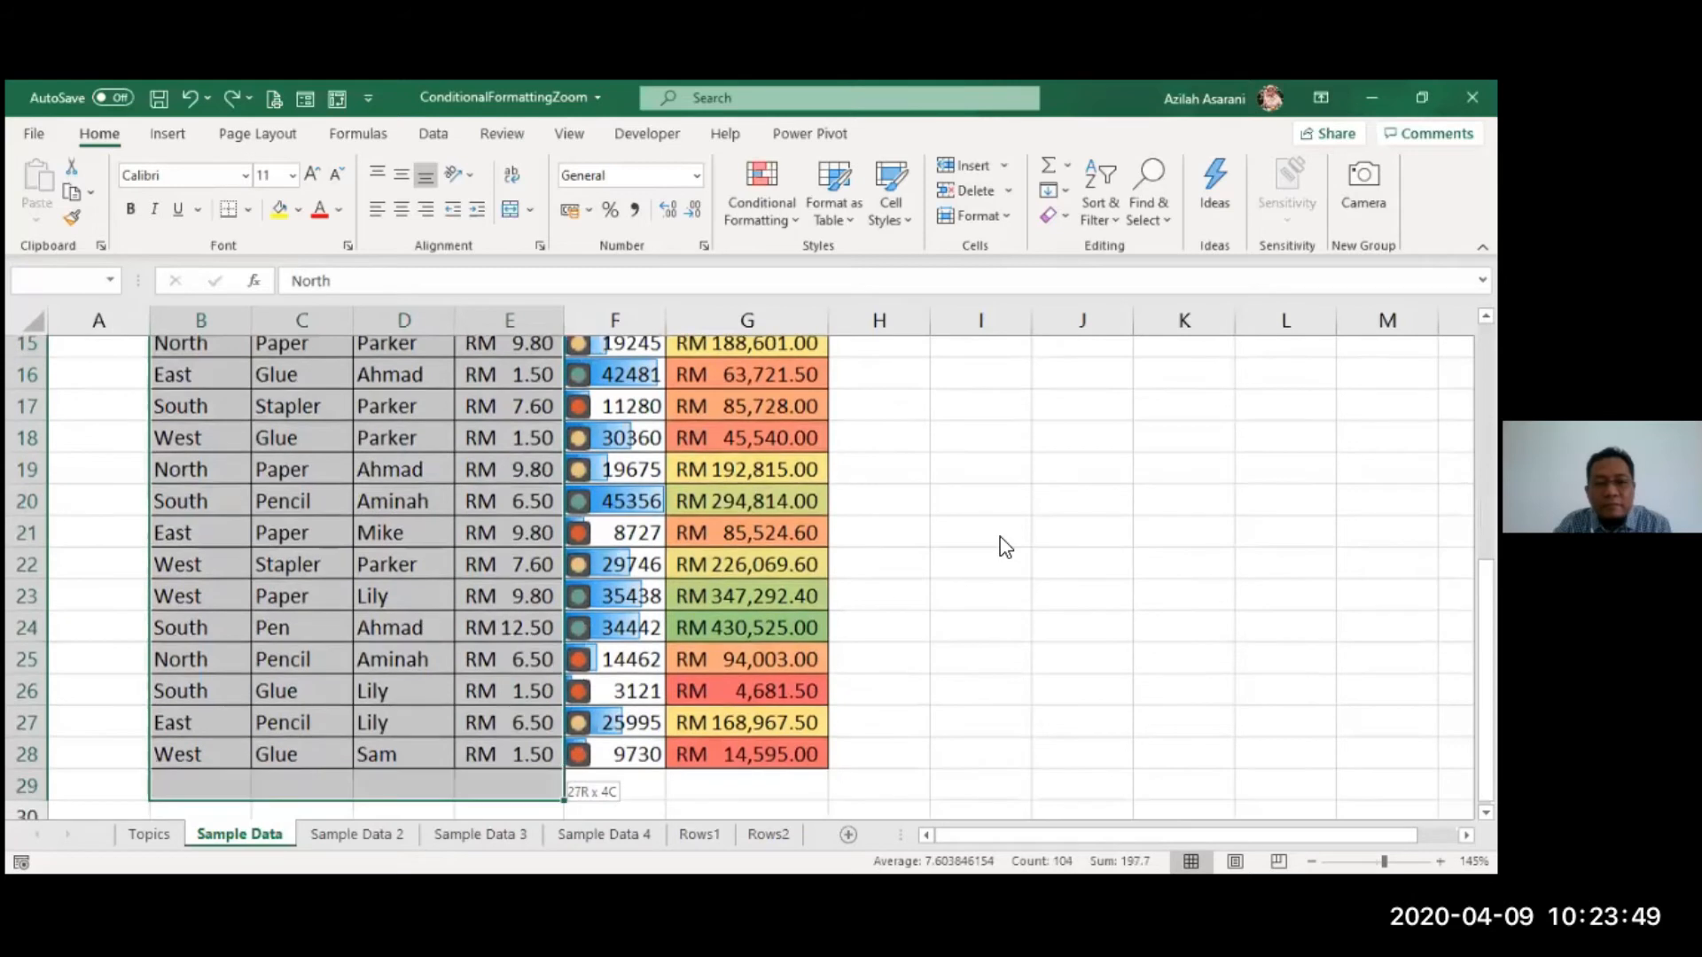
{"action": "left_click", "coordinate": [773, 195]}
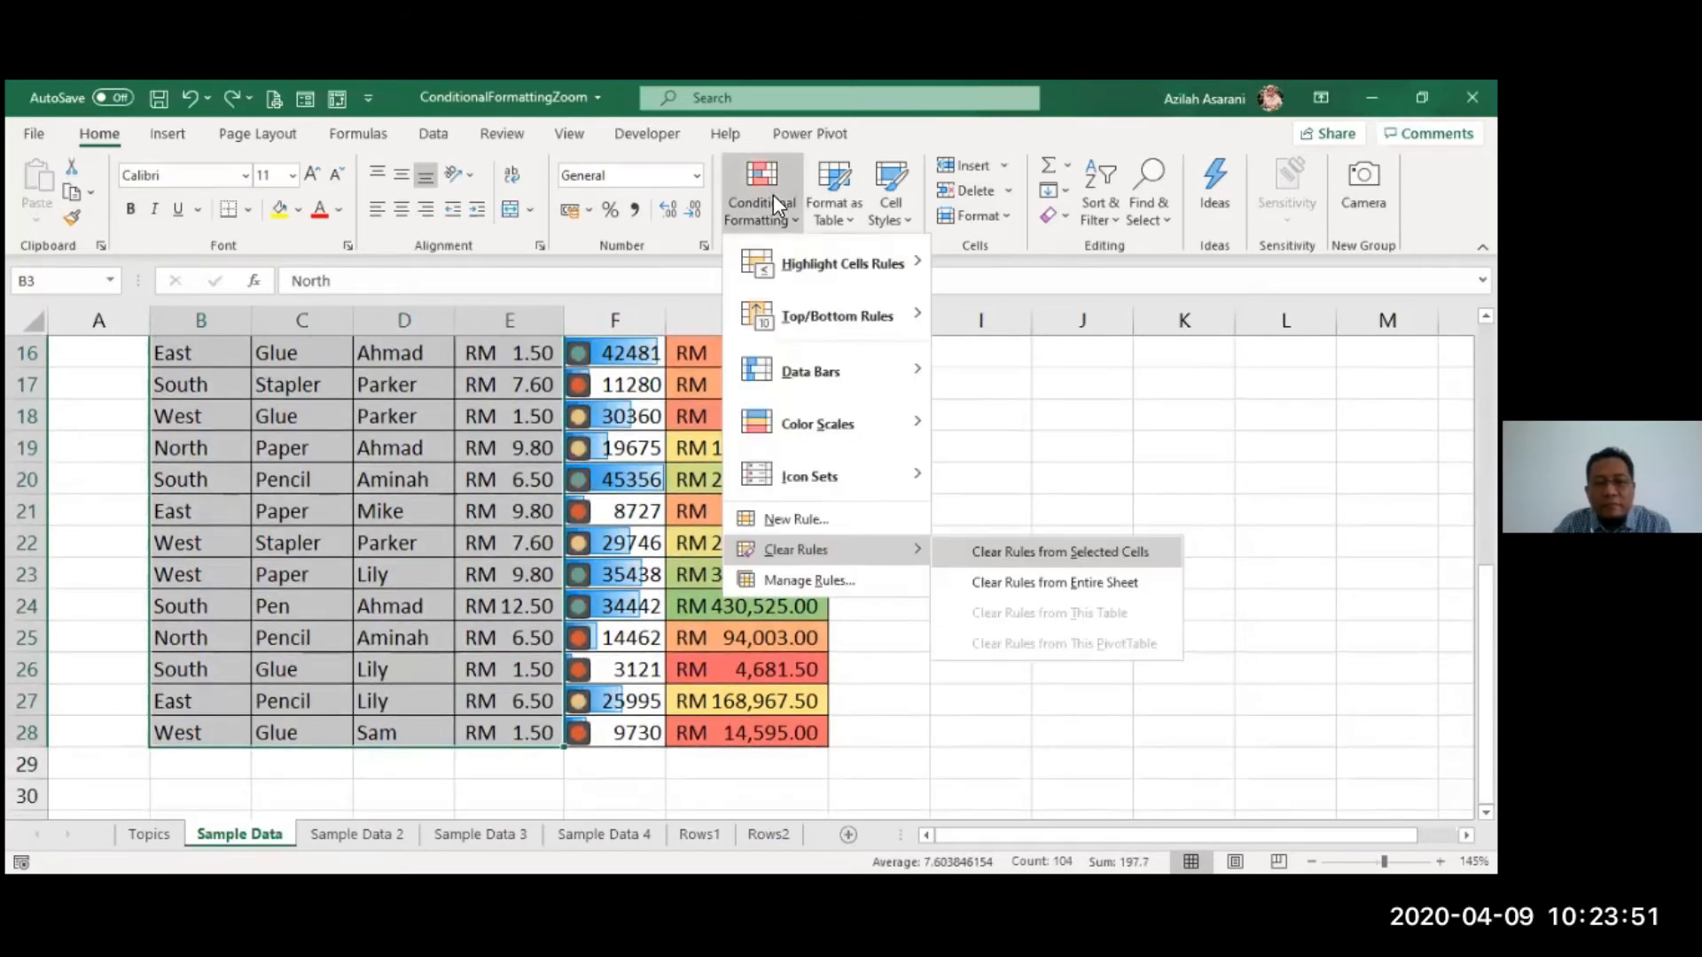
{"action": "left_click", "coordinate": [773, 194]}
{"action": "left_click", "coordinate": [773, 194]}
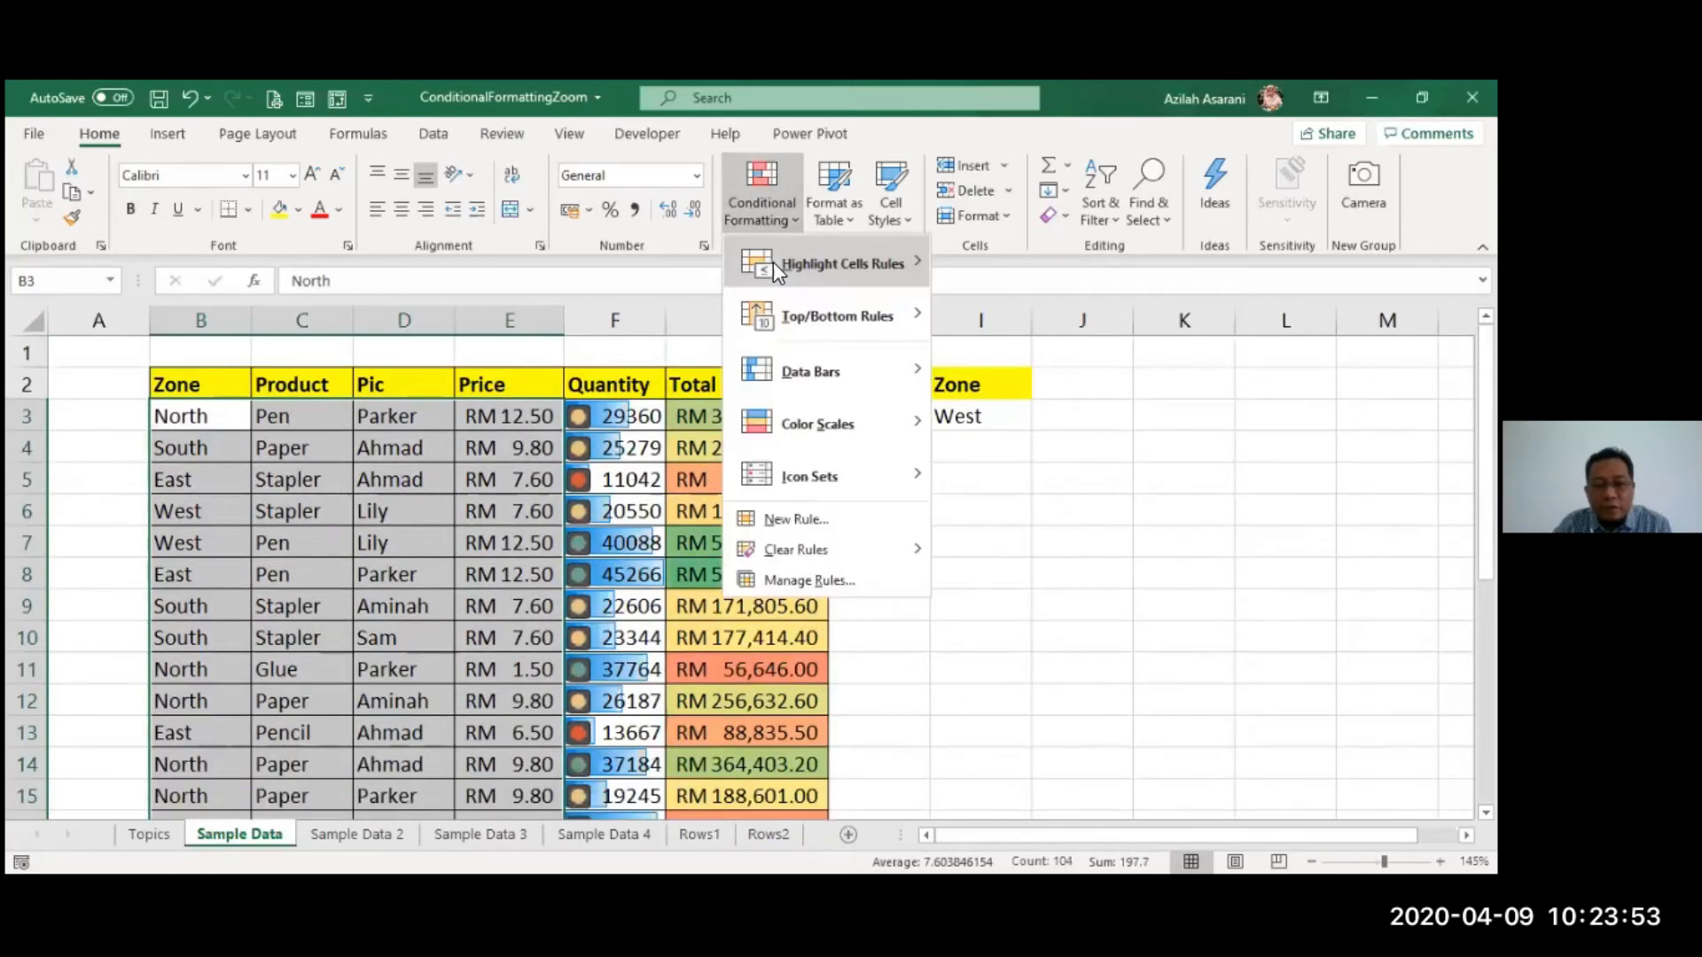
{"action": "left_click", "coordinate": [795, 518]}
{"action": "left_click", "coordinate": [583, 589]}
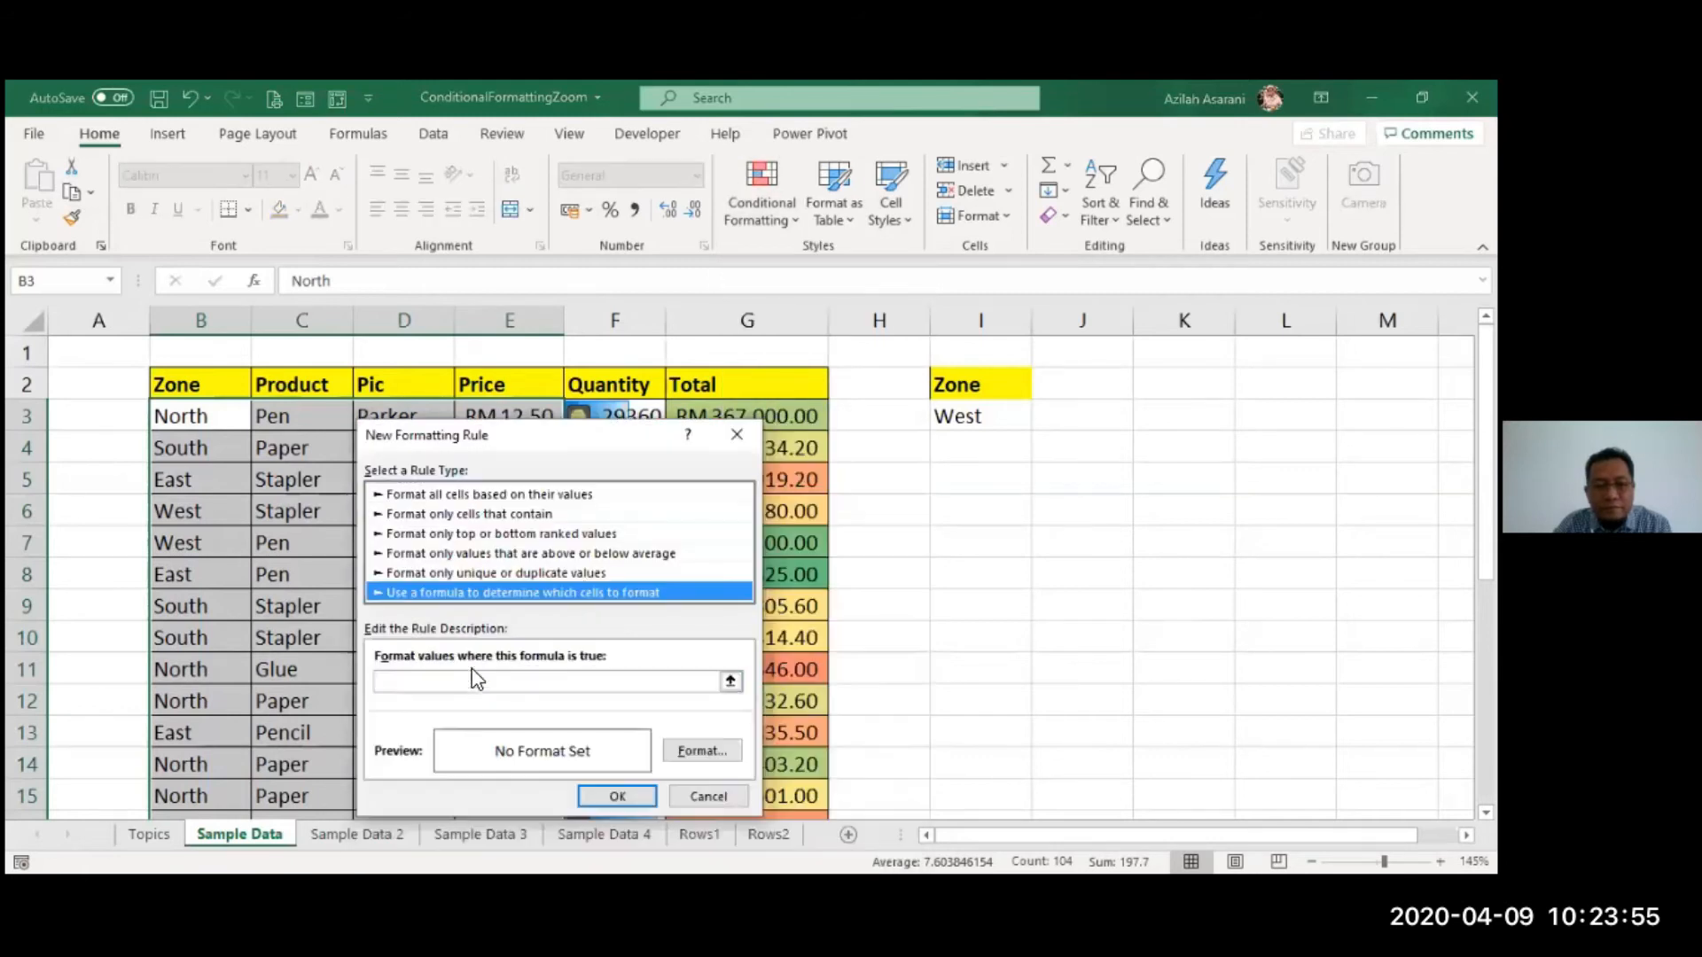
Step: Set the rule's formula to =$I$3=$B3, with the row of the Zone reference left relative
{"action": "left_click", "coordinate": [476, 679]}
{"action": "left_click", "coordinate": [967, 420]}
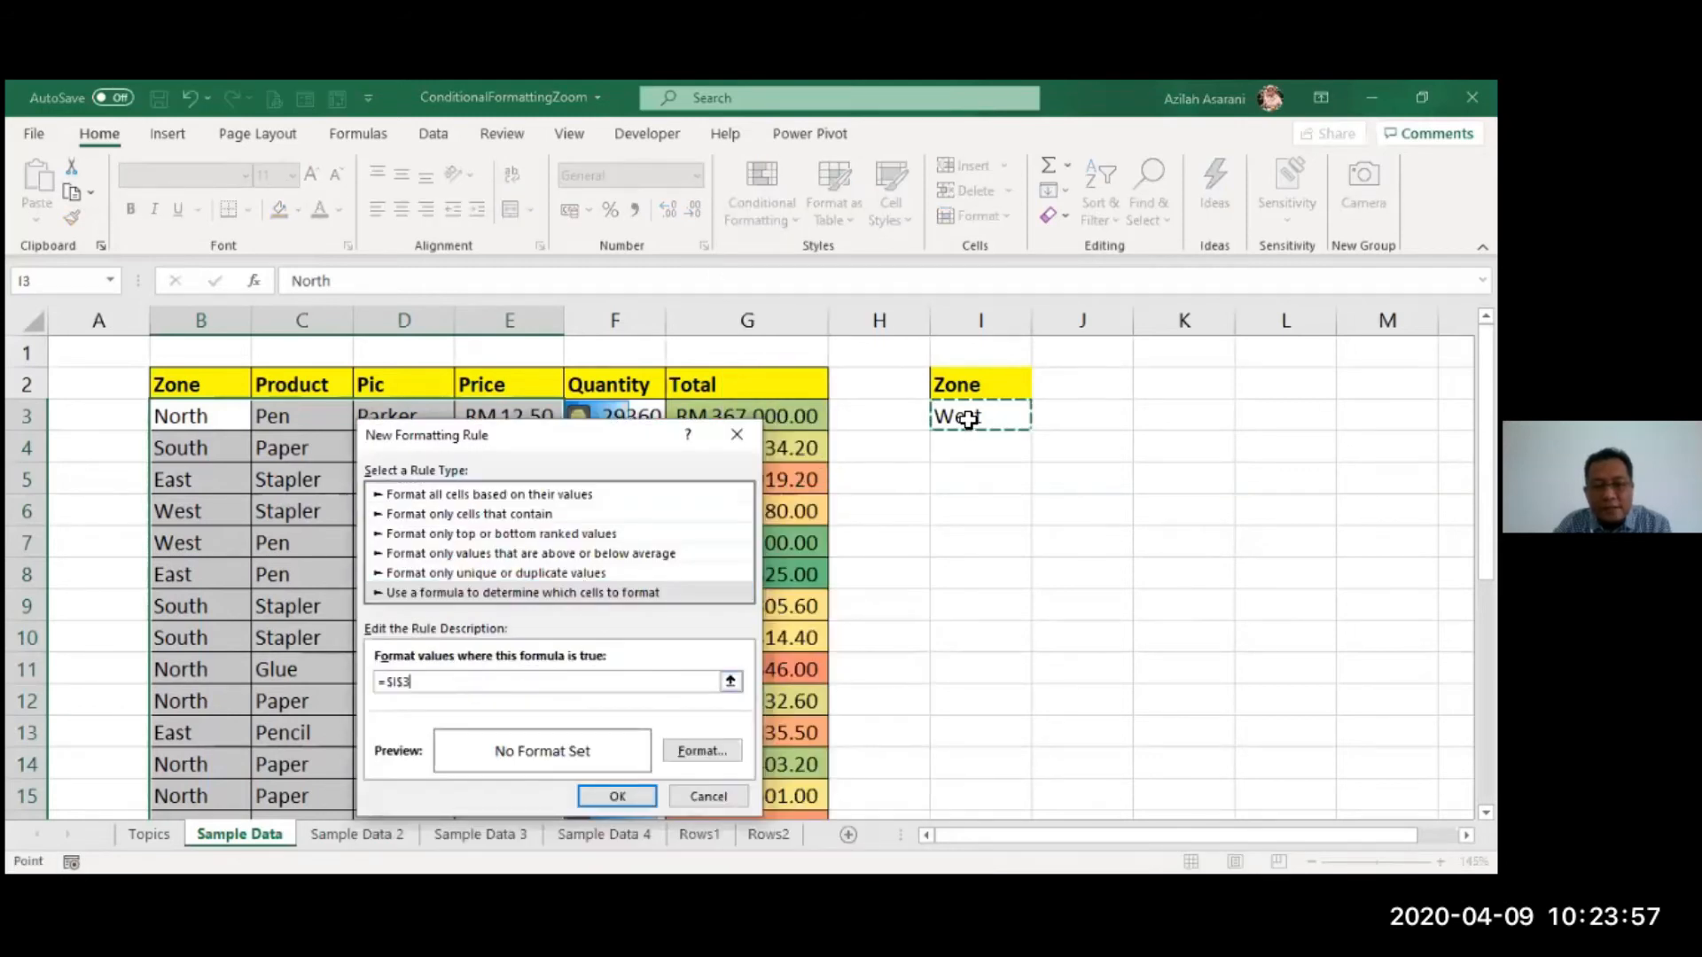
{"action": "type", "text": "="}
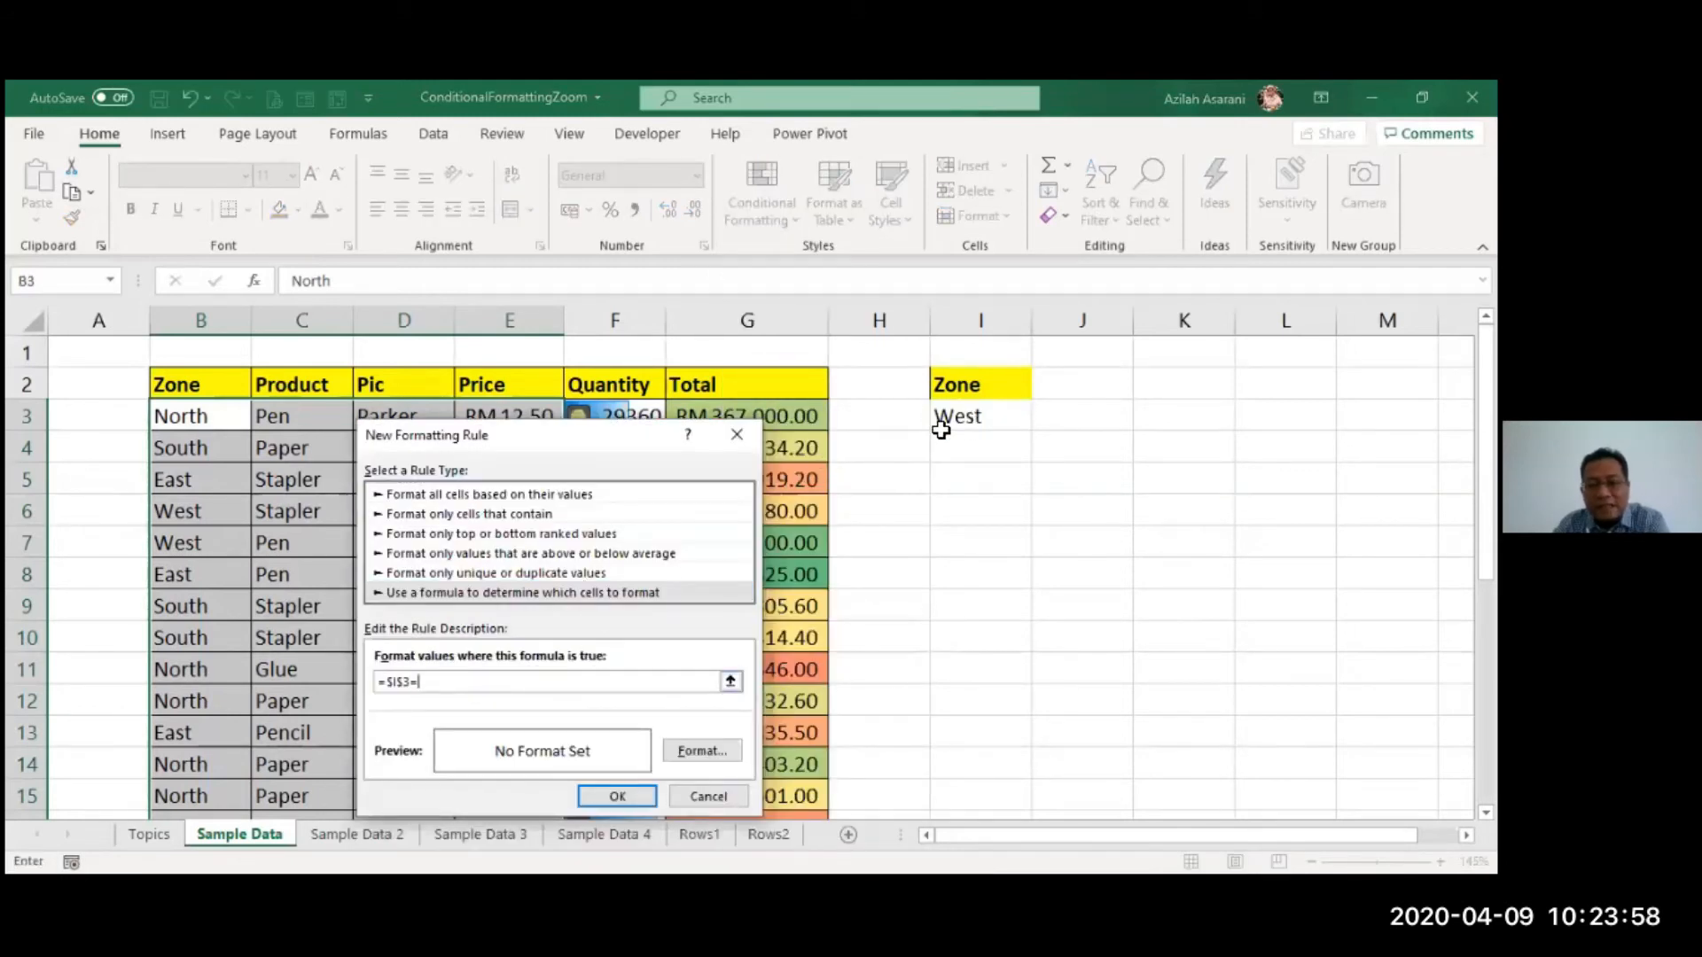
{"action": "left_click", "coordinate": [197, 417]}
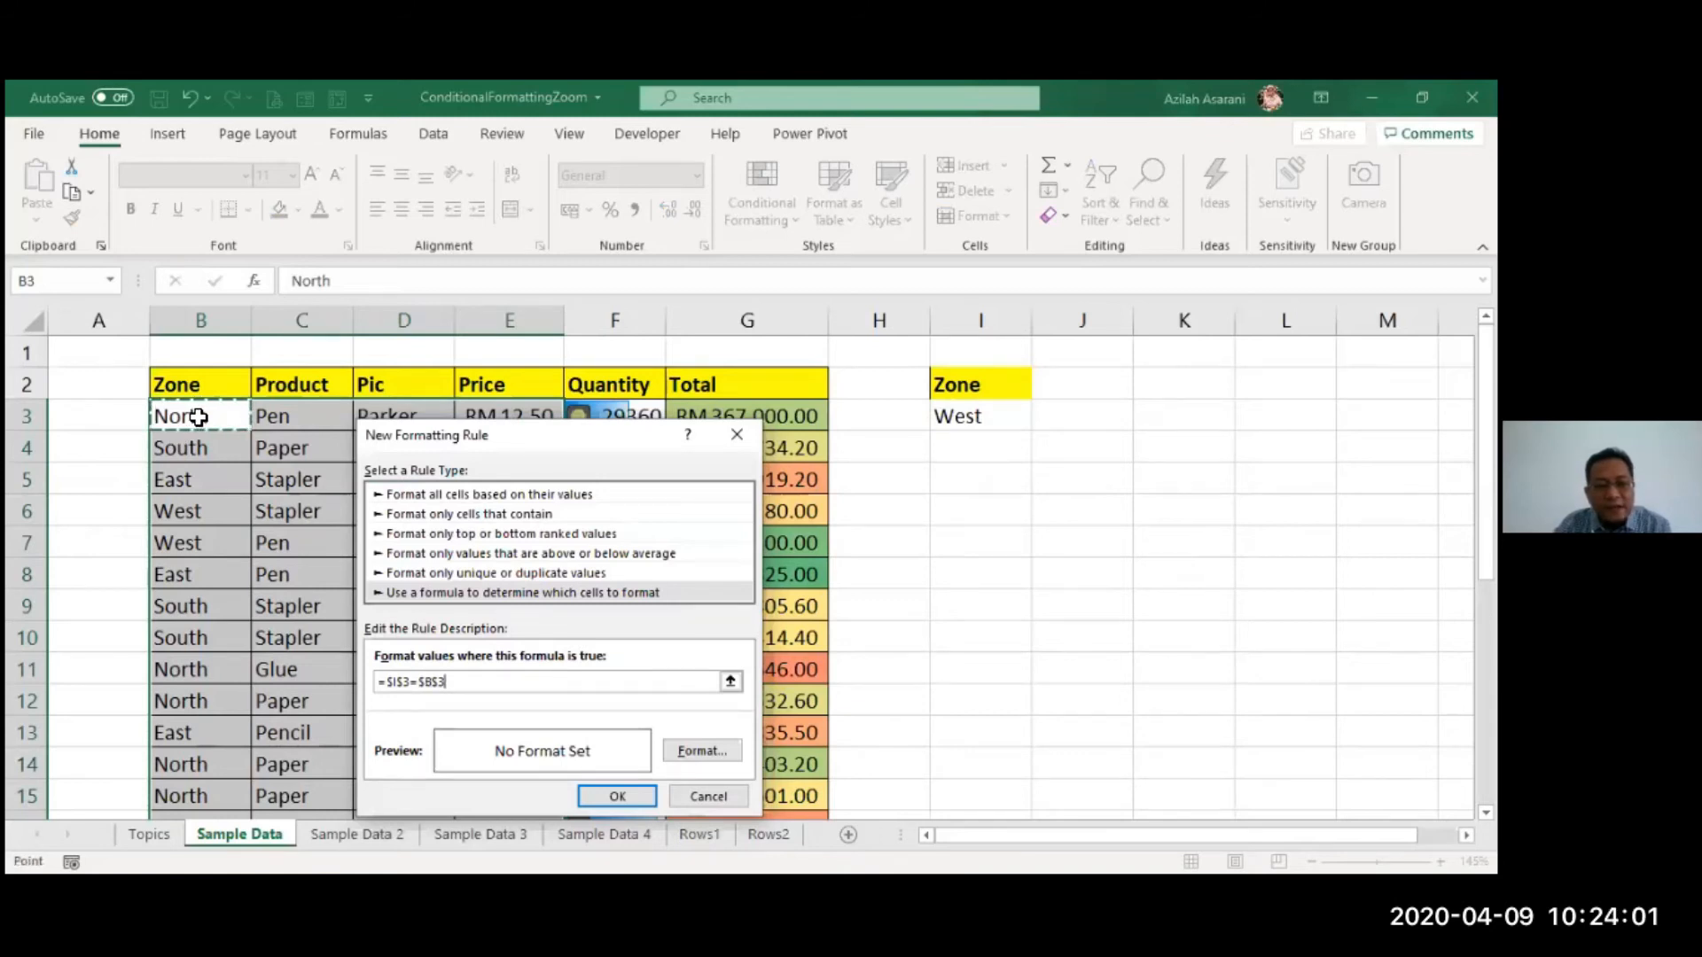
{"action": "left_click", "coordinate": [541, 681]}
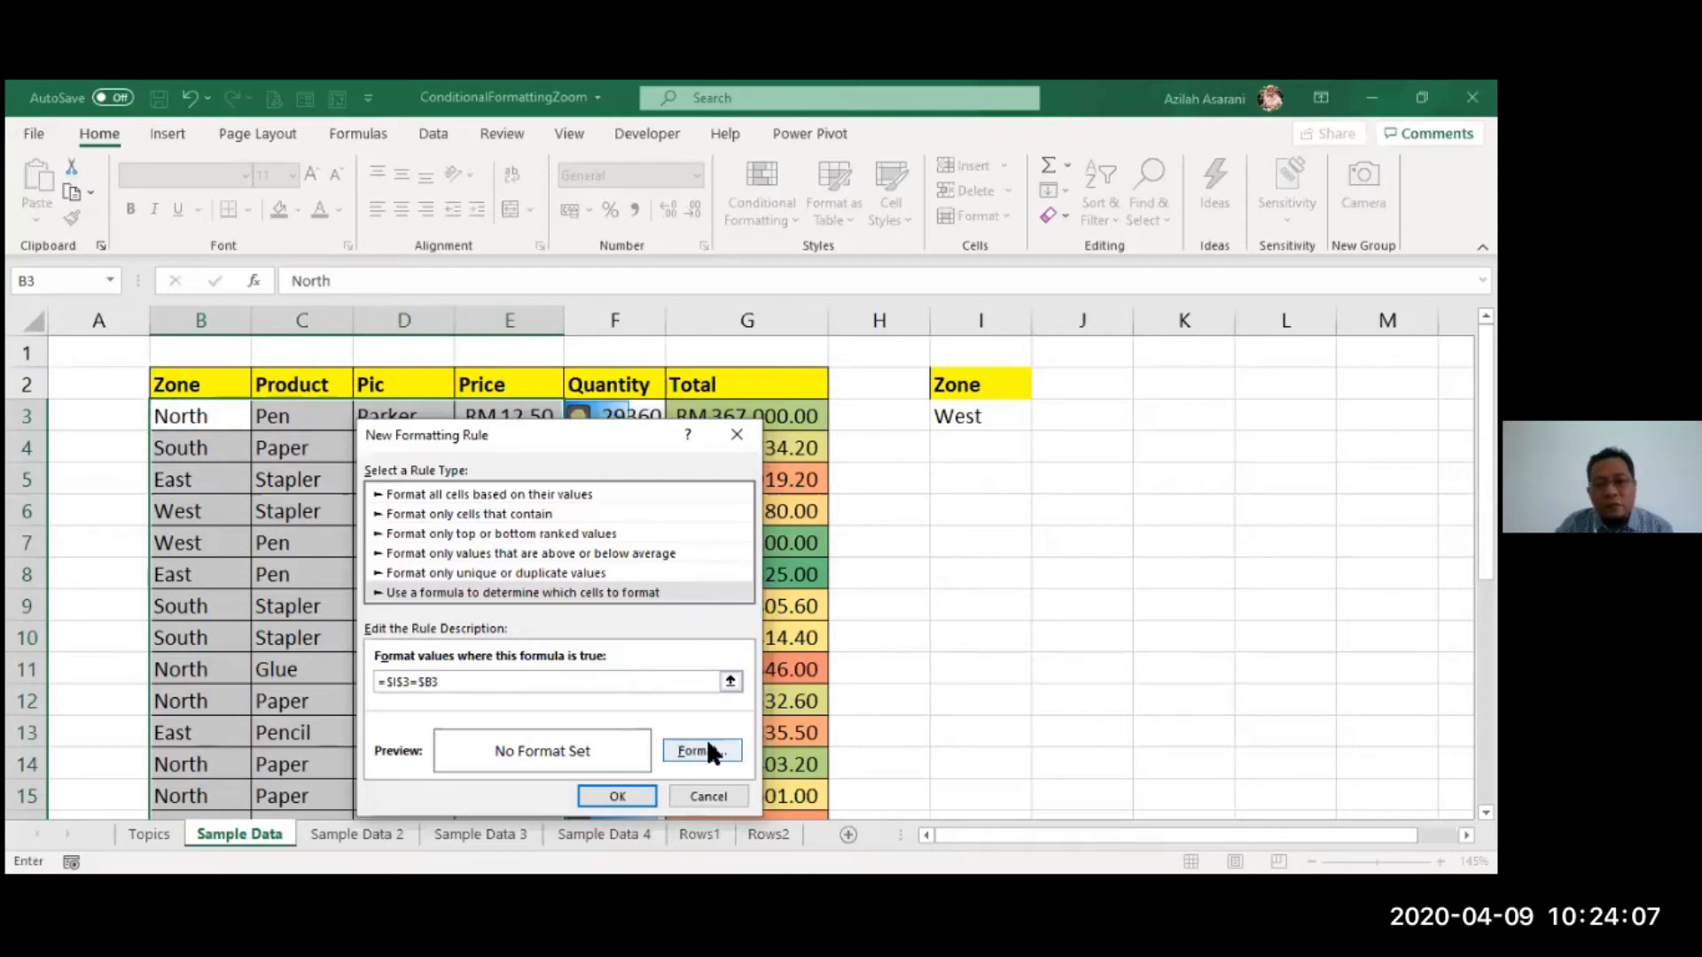
Step: Give the new formula rule a light blue background fill and apply it to the selected data
{"action": "left_click", "coordinate": [712, 760]}
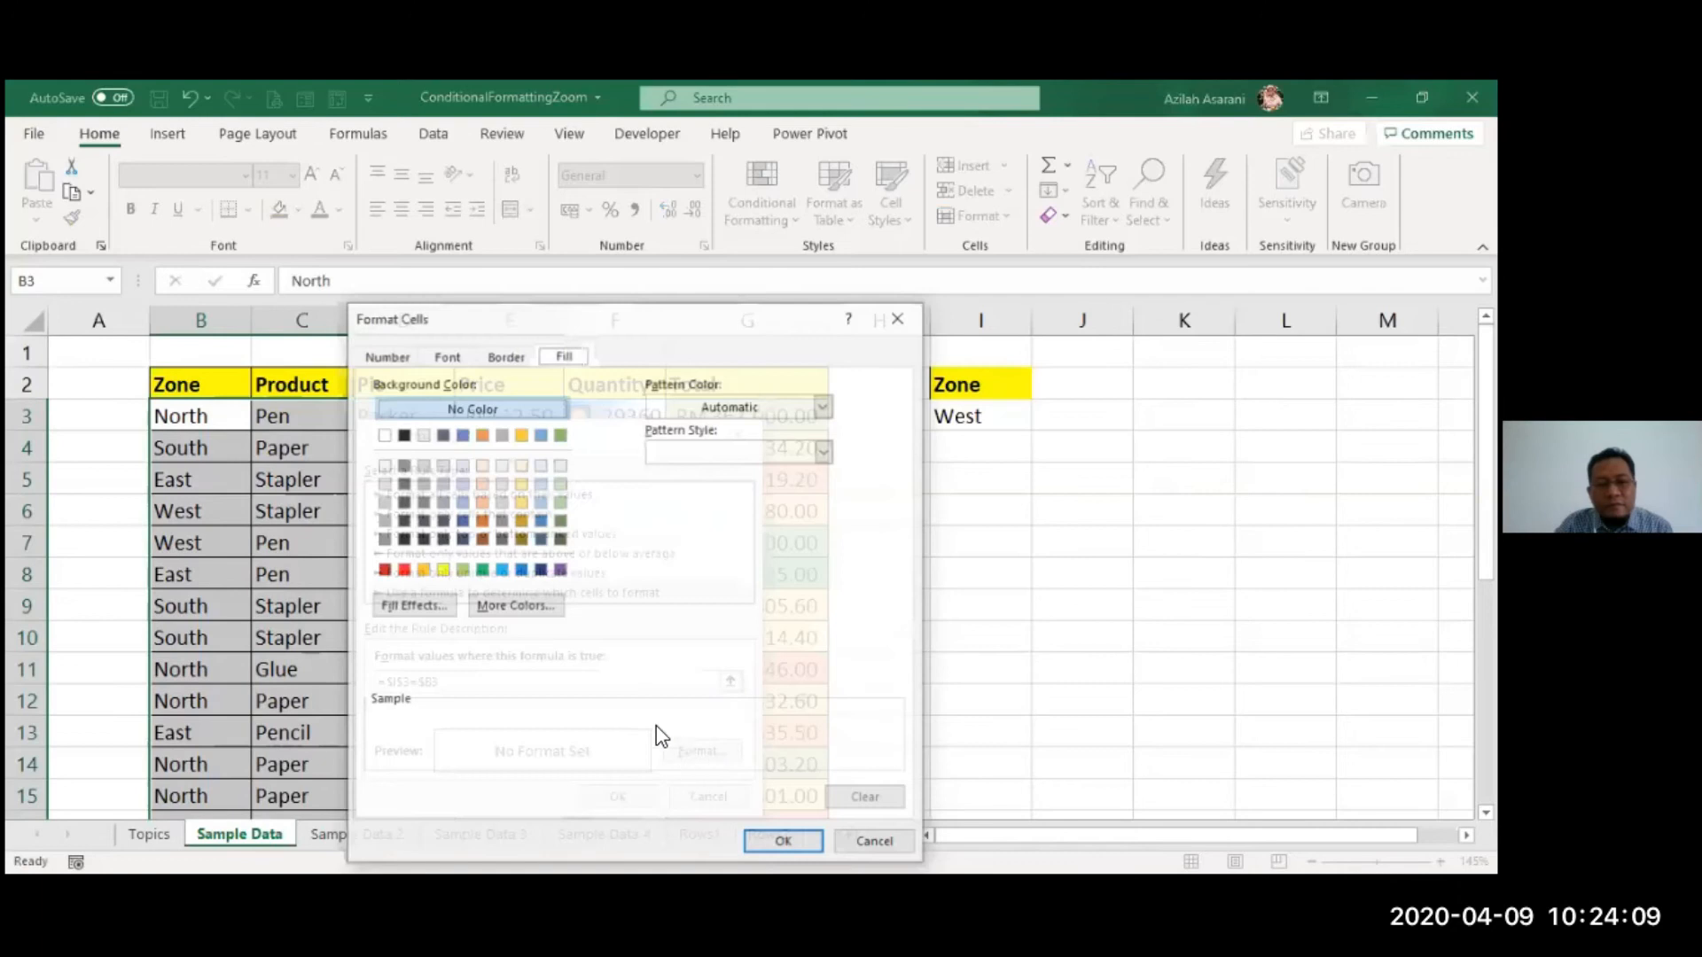
{"action": "left_click", "coordinate": [506, 569]}
{"action": "left_click", "coordinate": [787, 843]}
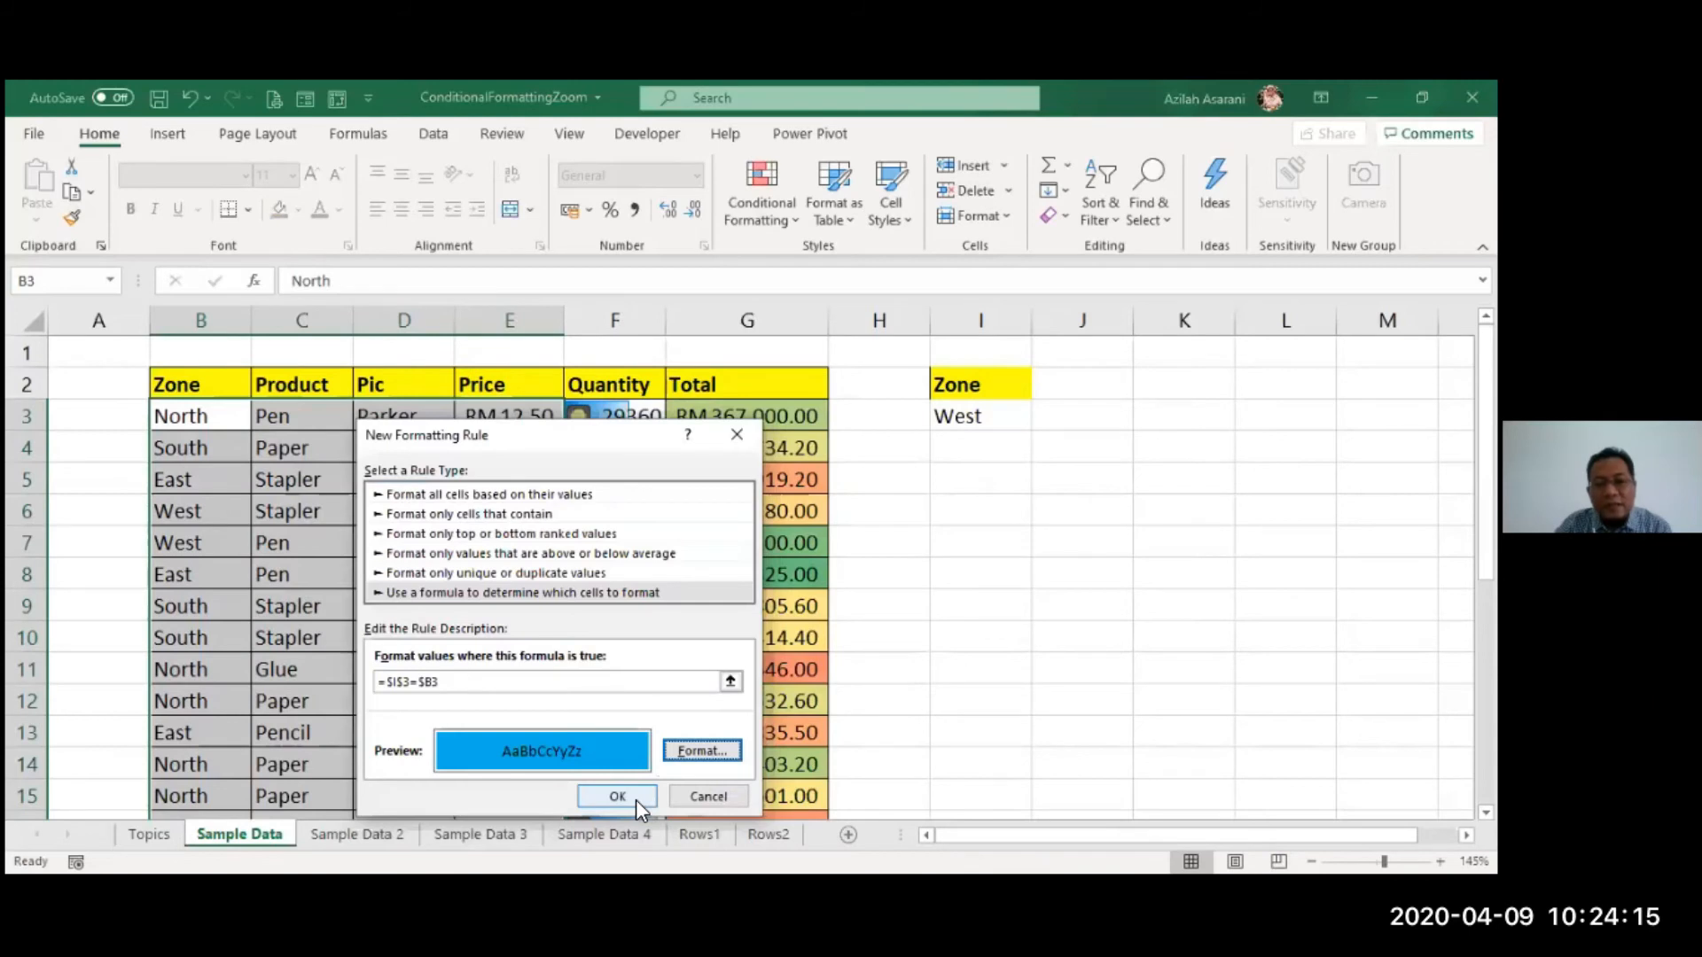
{"action": "left_click", "coordinate": [635, 801]}
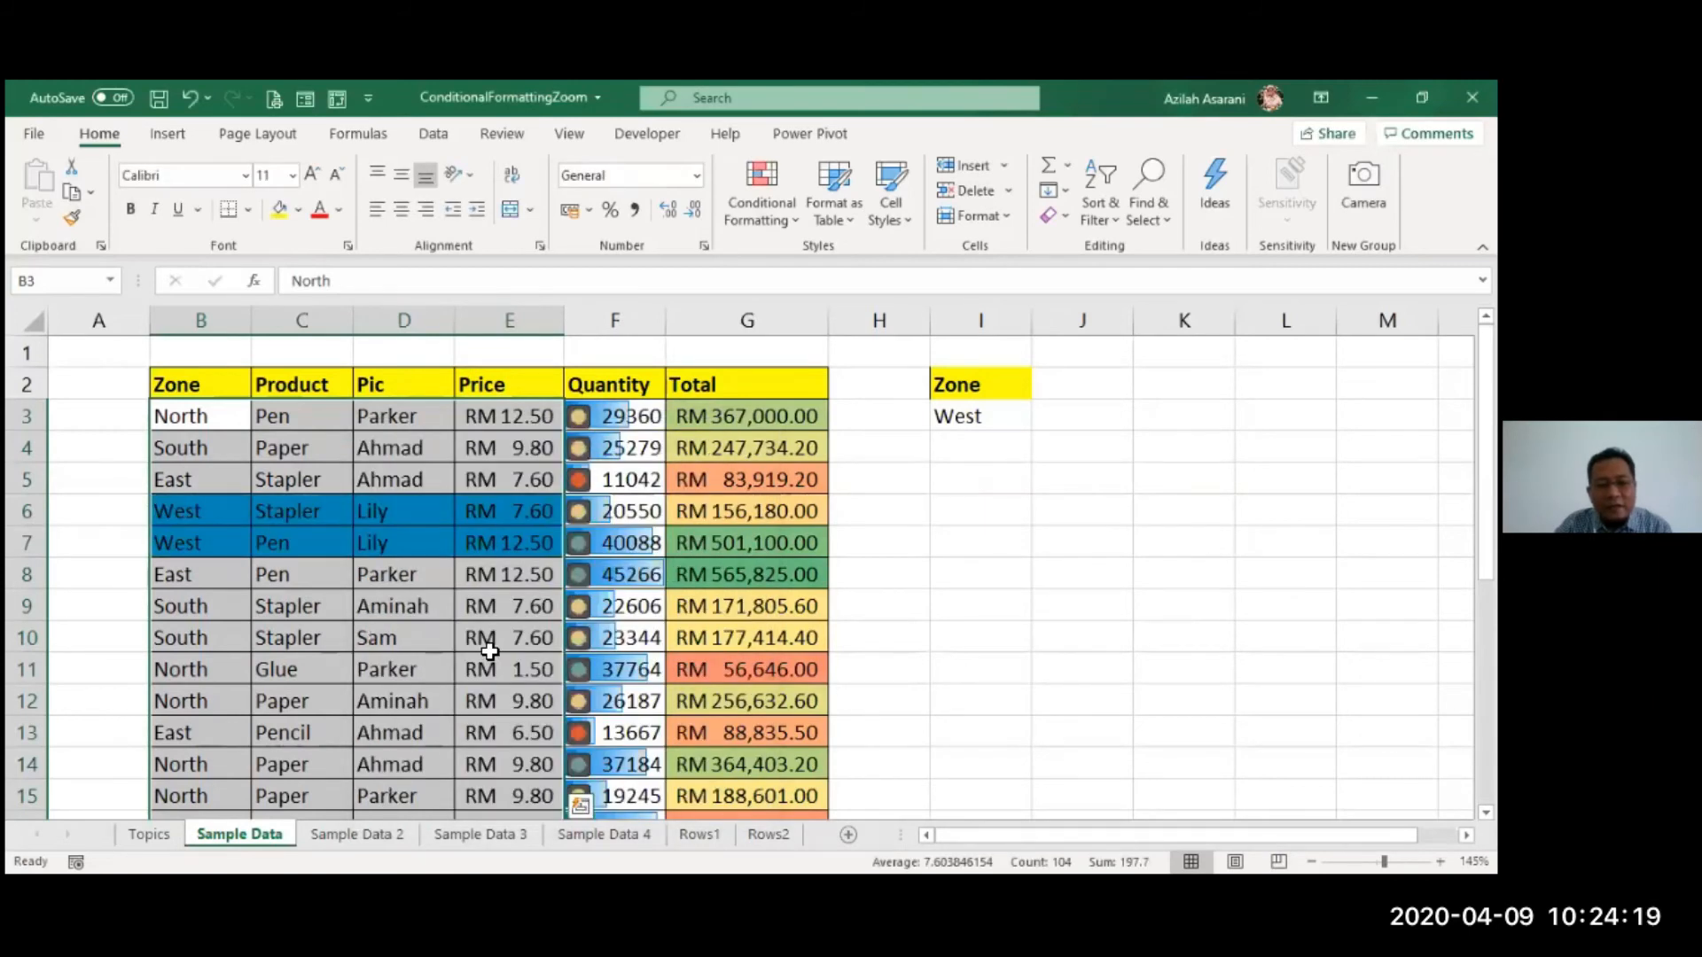
{"action": "left_click", "coordinate": [490, 693]}
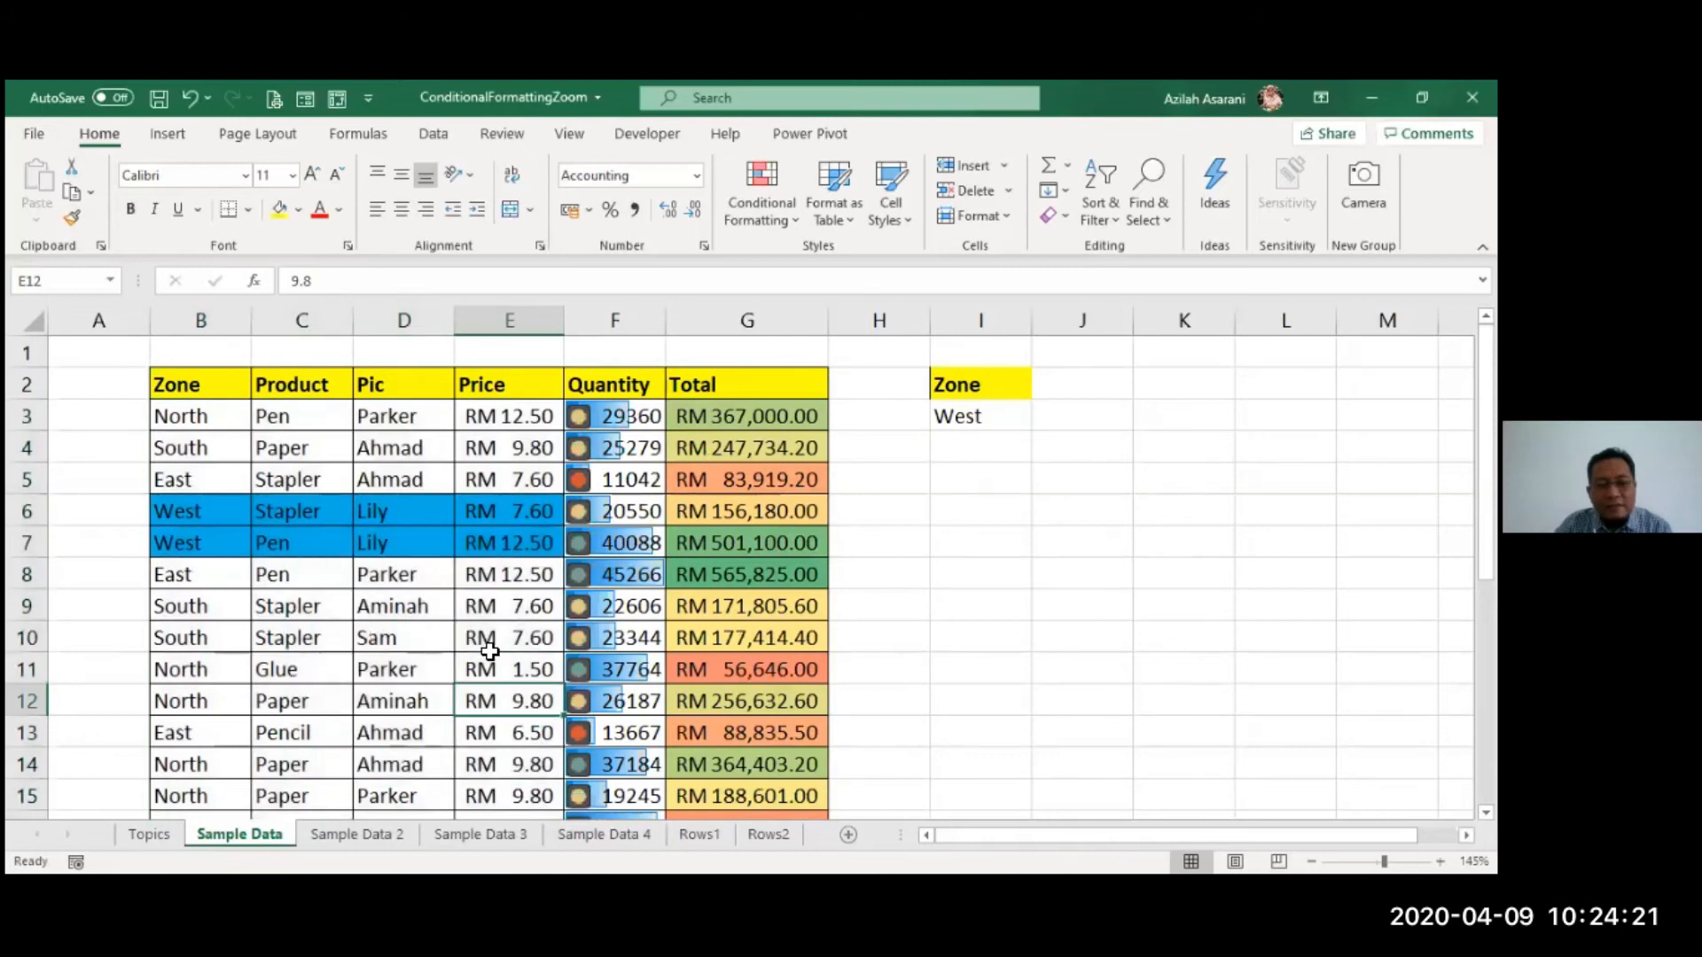
Step: Test the row highlighting by setting the zone criterion in I3 to East, North and South in turn
{"action": "scroll", "coordinate": [490, 651], "scroll_direction": "down", "scroll_amount": 1}
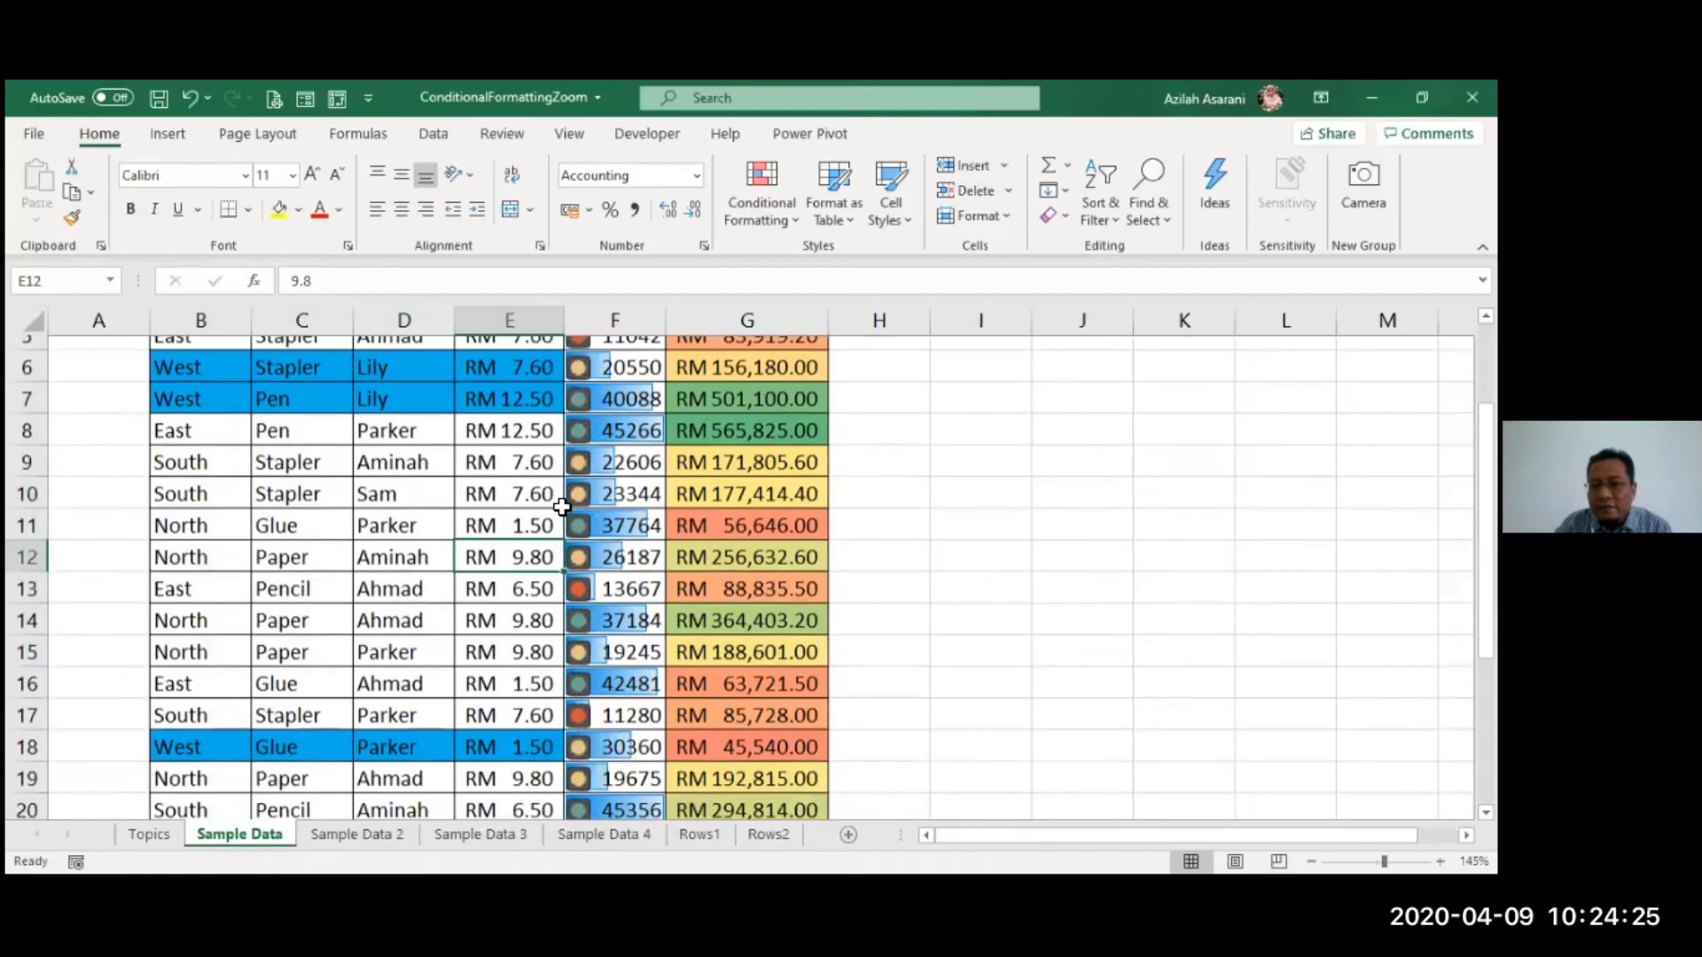
{"action": "scroll", "coordinate": [266, 528], "scroll_direction": "down", "scroll_amount": 1}
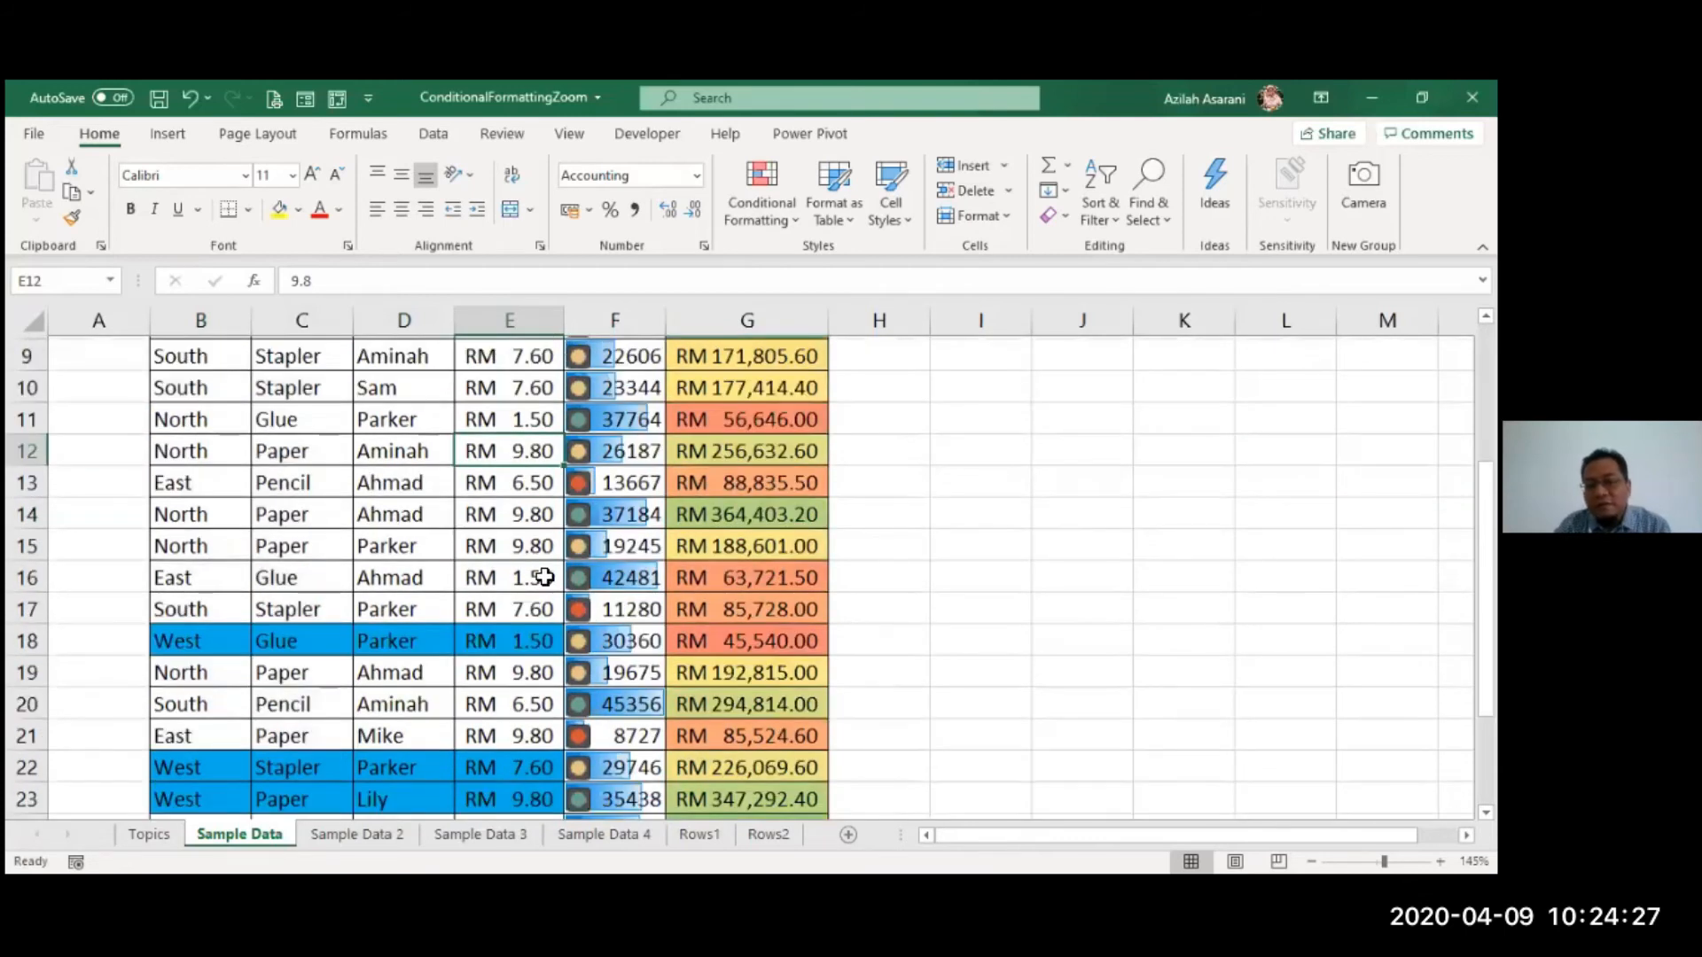
{"action": "scroll", "coordinate": [544, 577], "scroll_direction": "up", "scroll_amount": 3}
{"action": "left_click", "coordinate": [982, 419]}
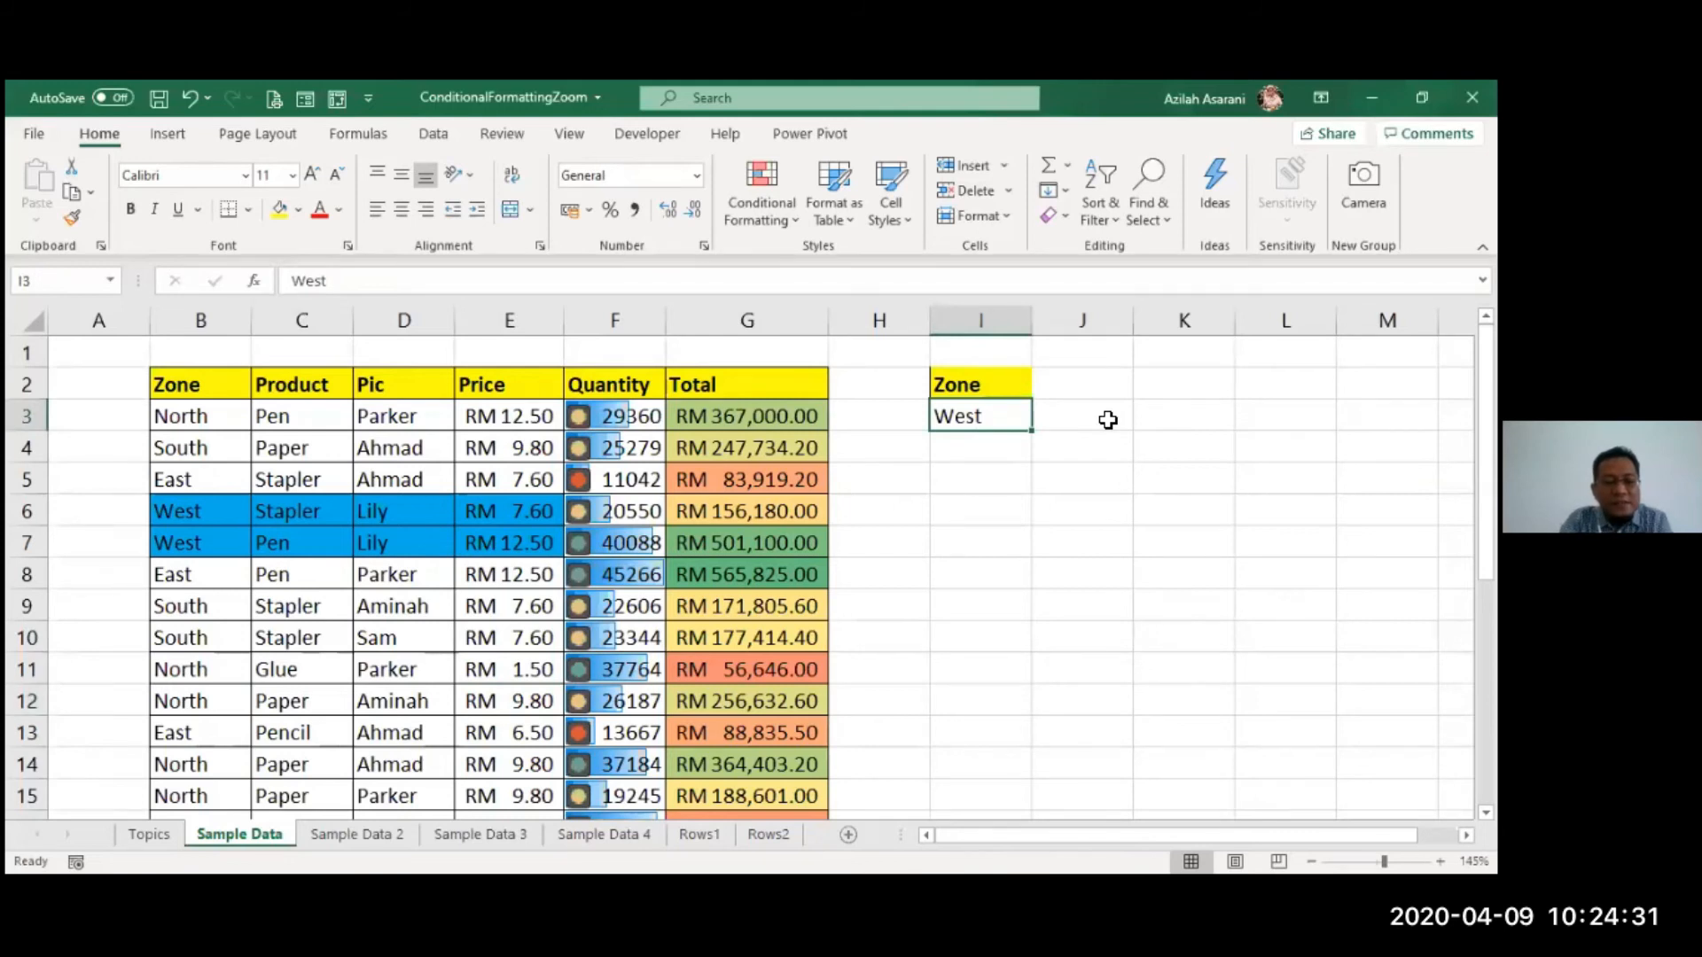
{"action": "type", "text": "East"}
{"action": "key", "text": "Return"}
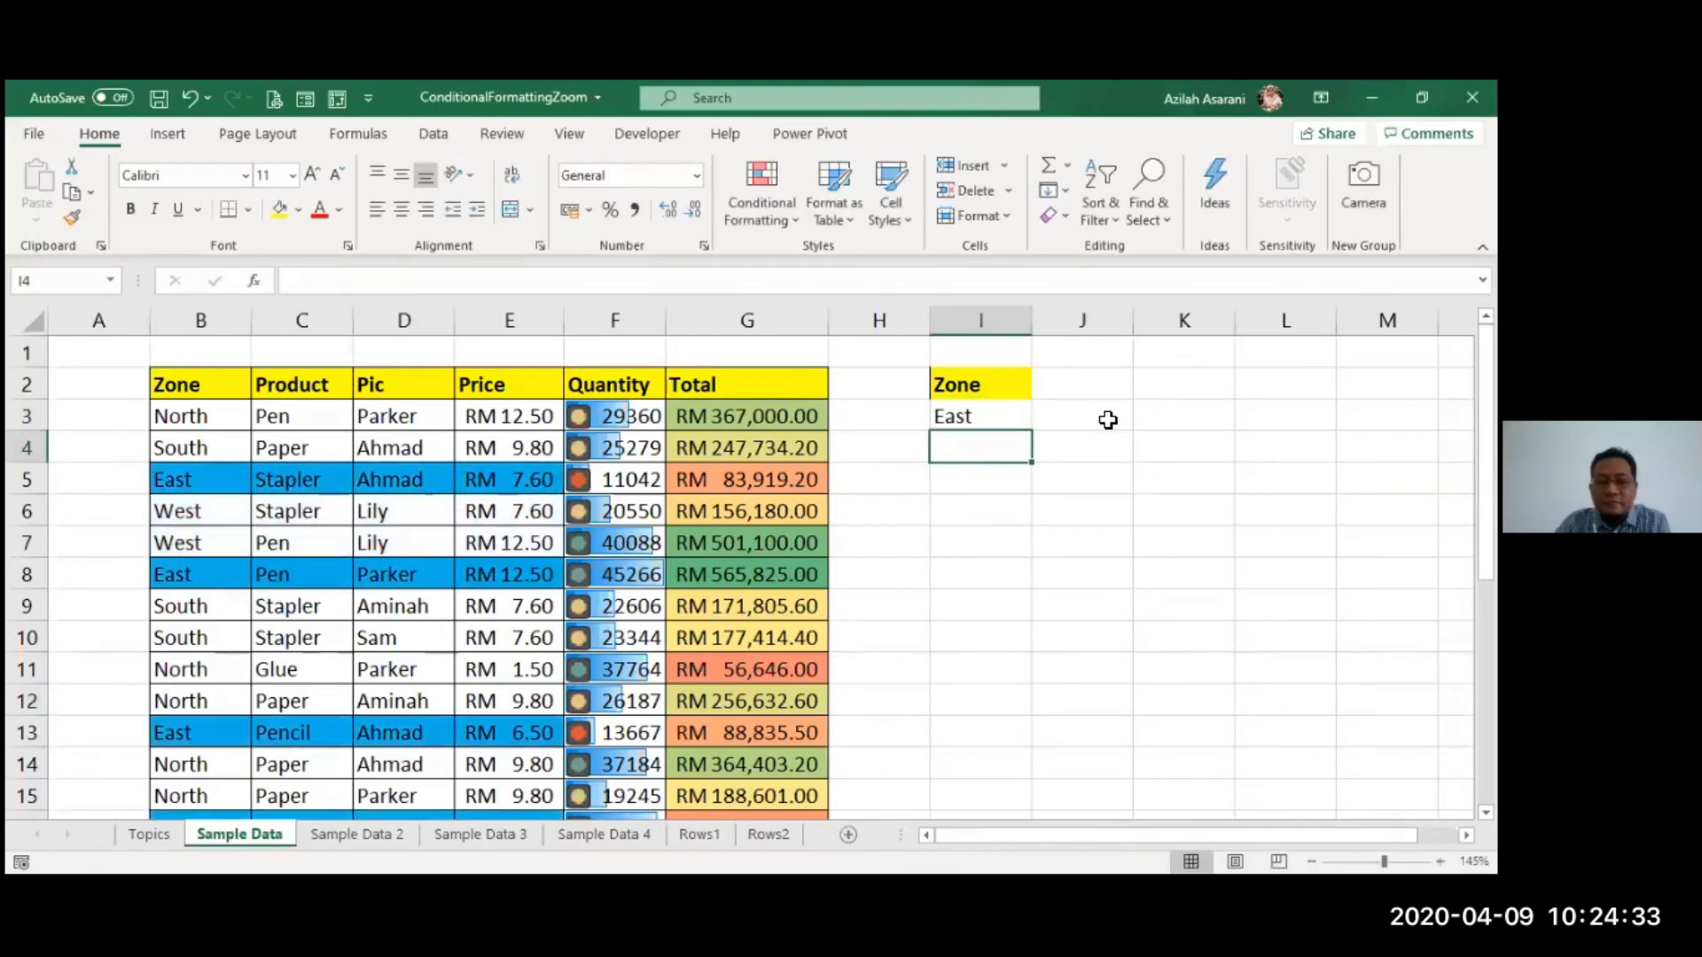
{"action": "key", "text": "Up"}
{"action": "type", "text": "North"}
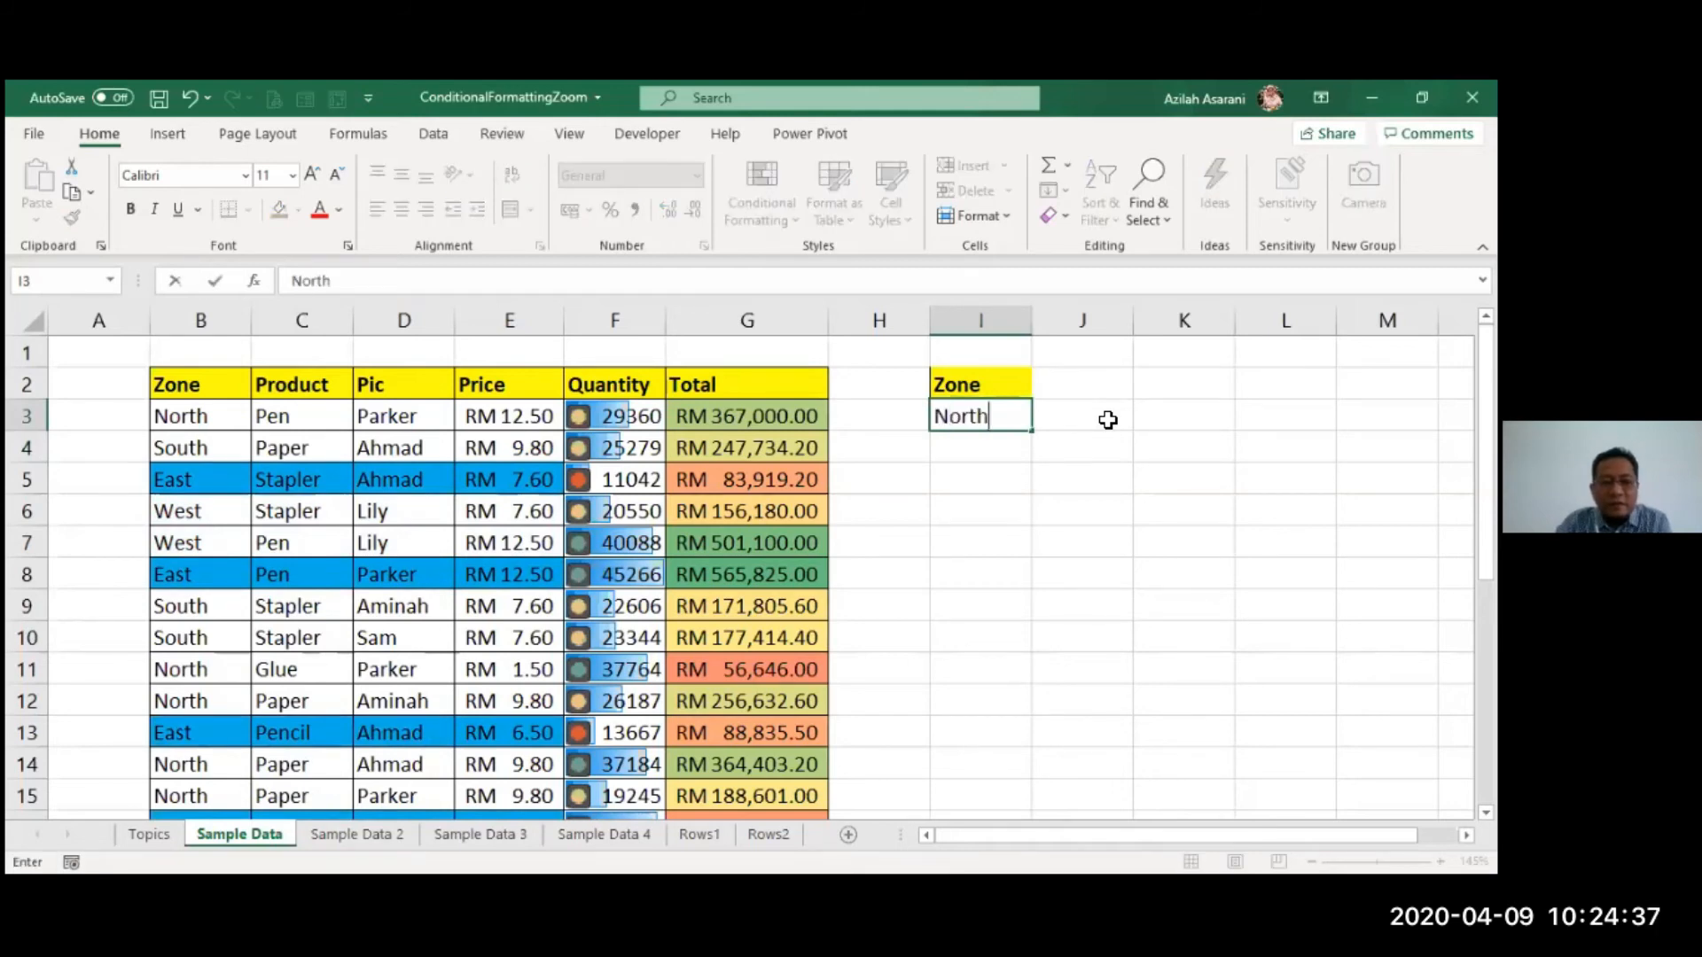
{"action": "key", "text": "Return"}
{"action": "key", "text": "Up"}
{"action": "type", "text": "South"}
{"action": "key", "text": "Return"}
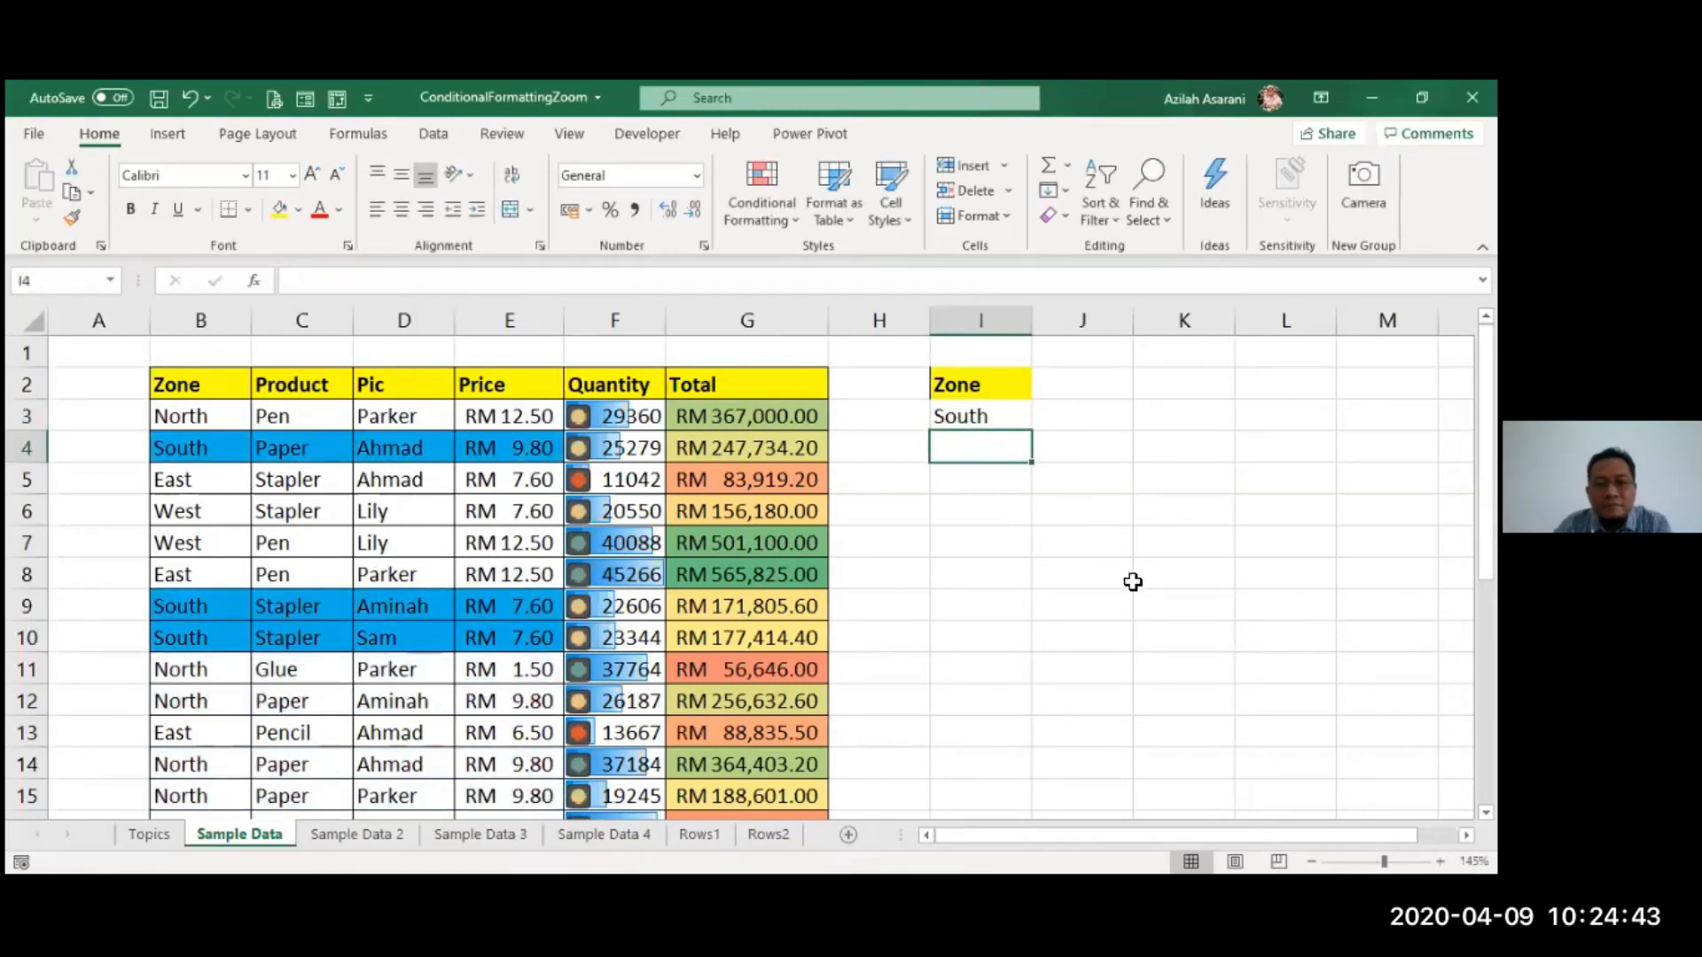
{"action": "left_click", "coordinate": [1088, 585]}
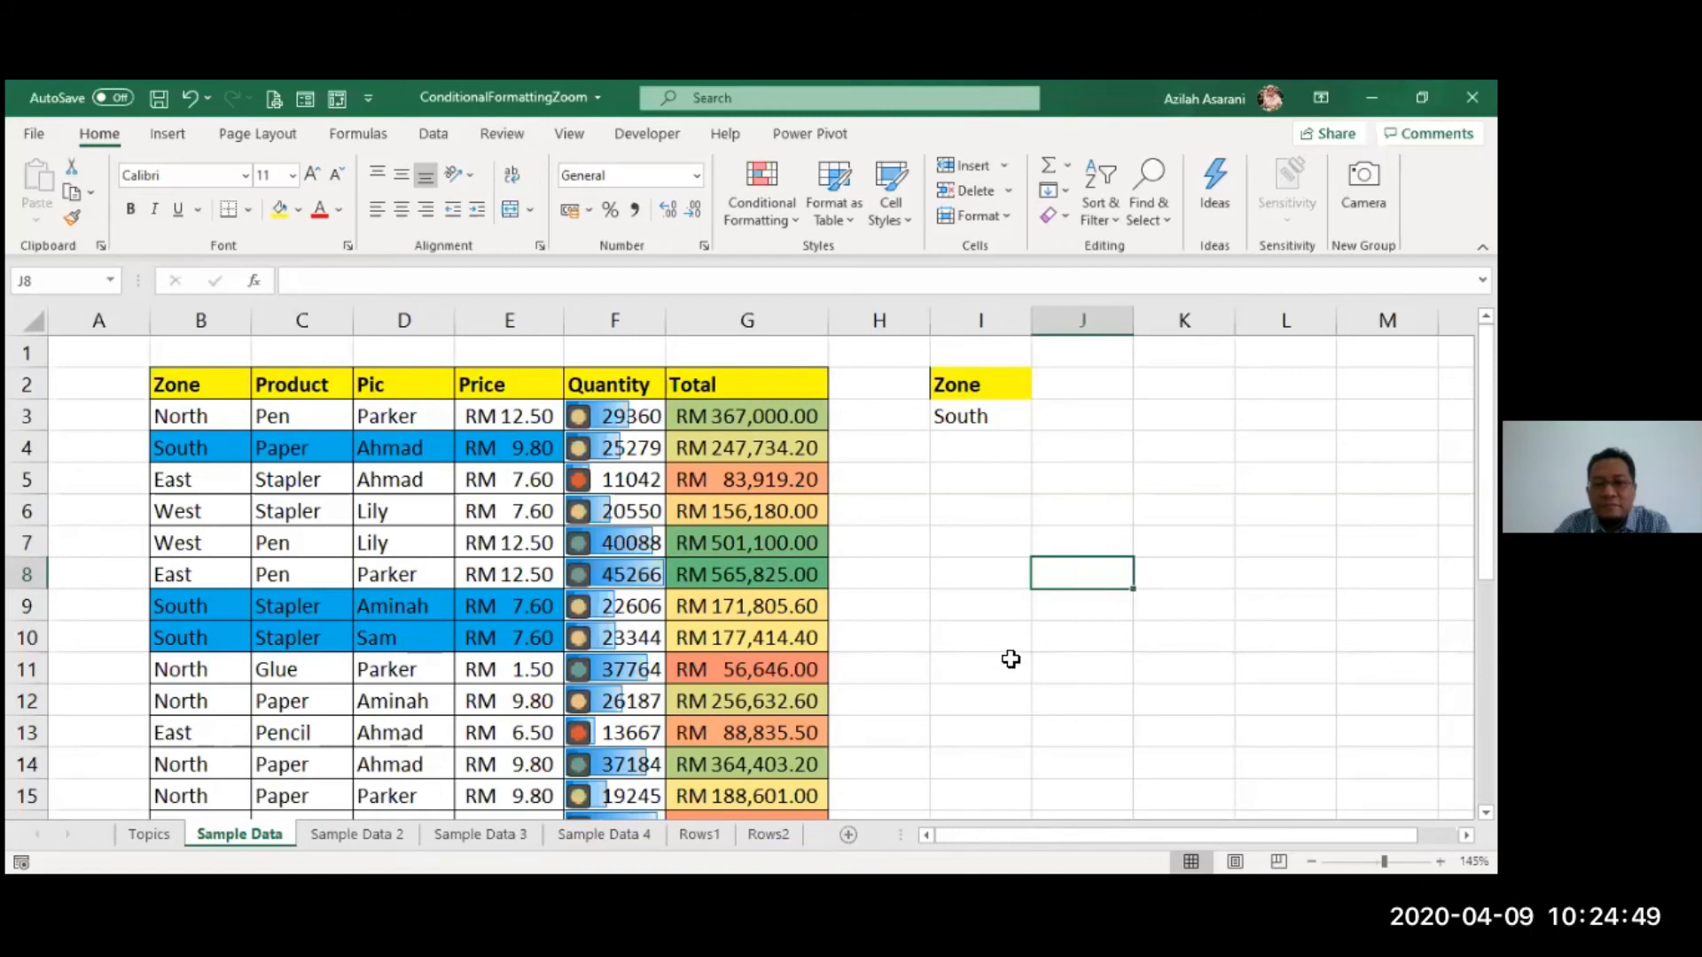
Step: Start a data validation for the zone criterion in I3 that allows values from a list
{"action": "left_click", "coordinate": [1013, 416]}
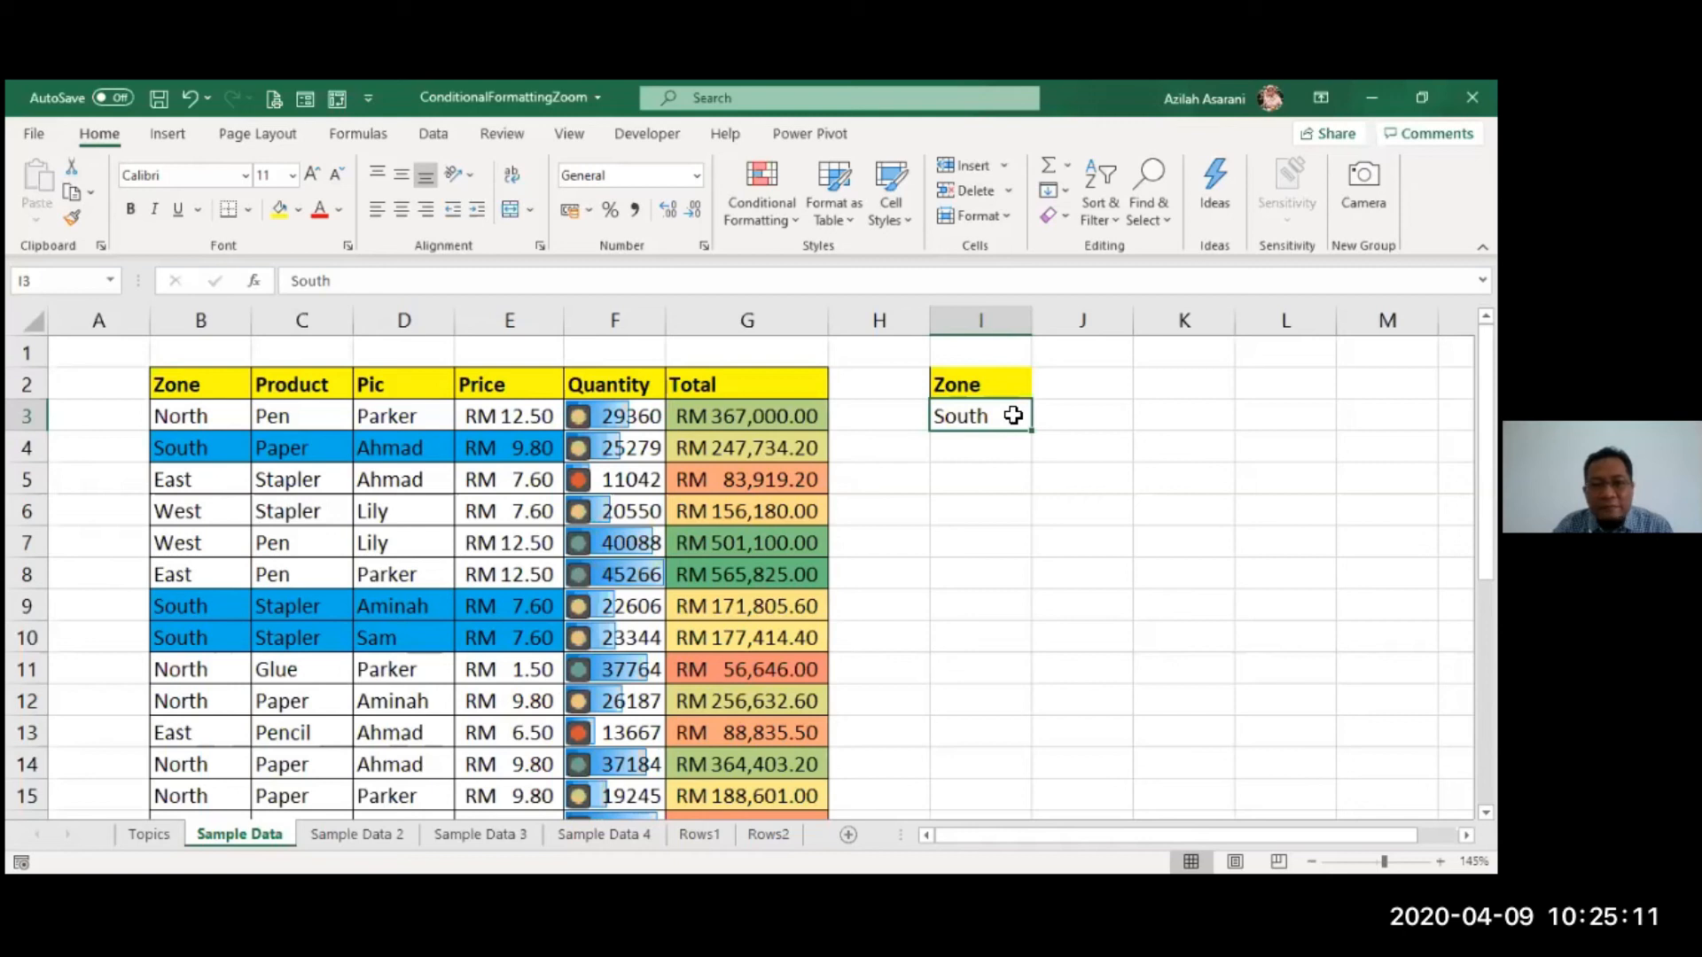
{"action": "left_click", "coordinate": [444, 140]}
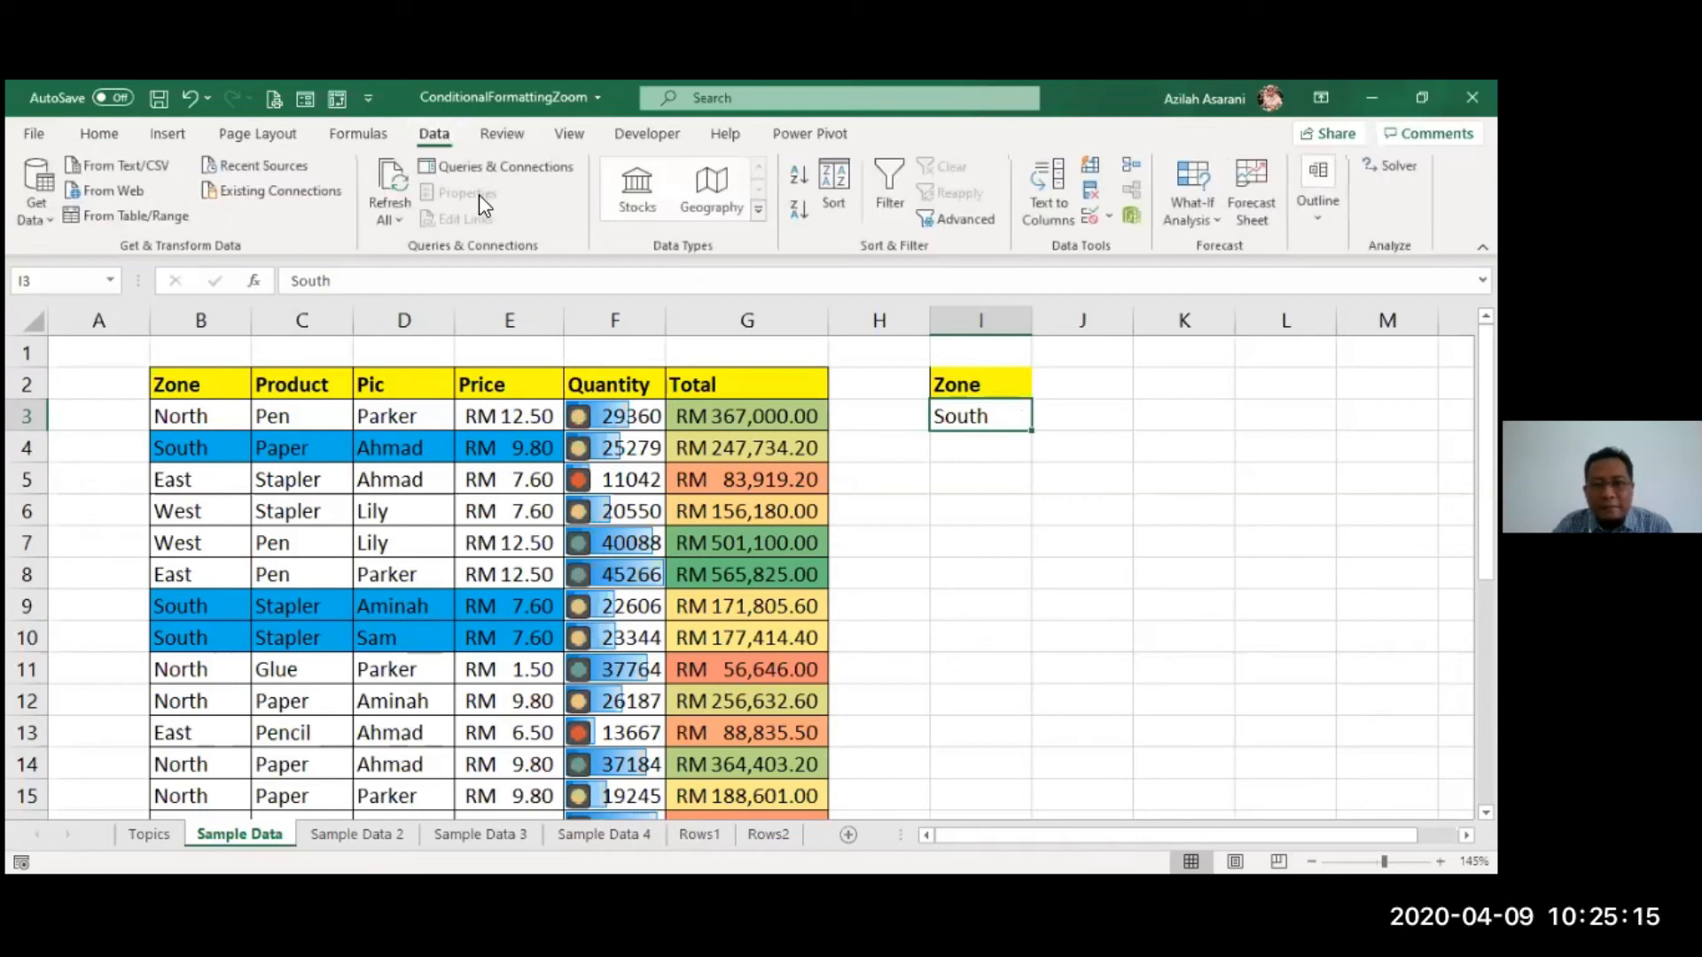
{"action": "left_click", "coordinate": [1092, 221]}
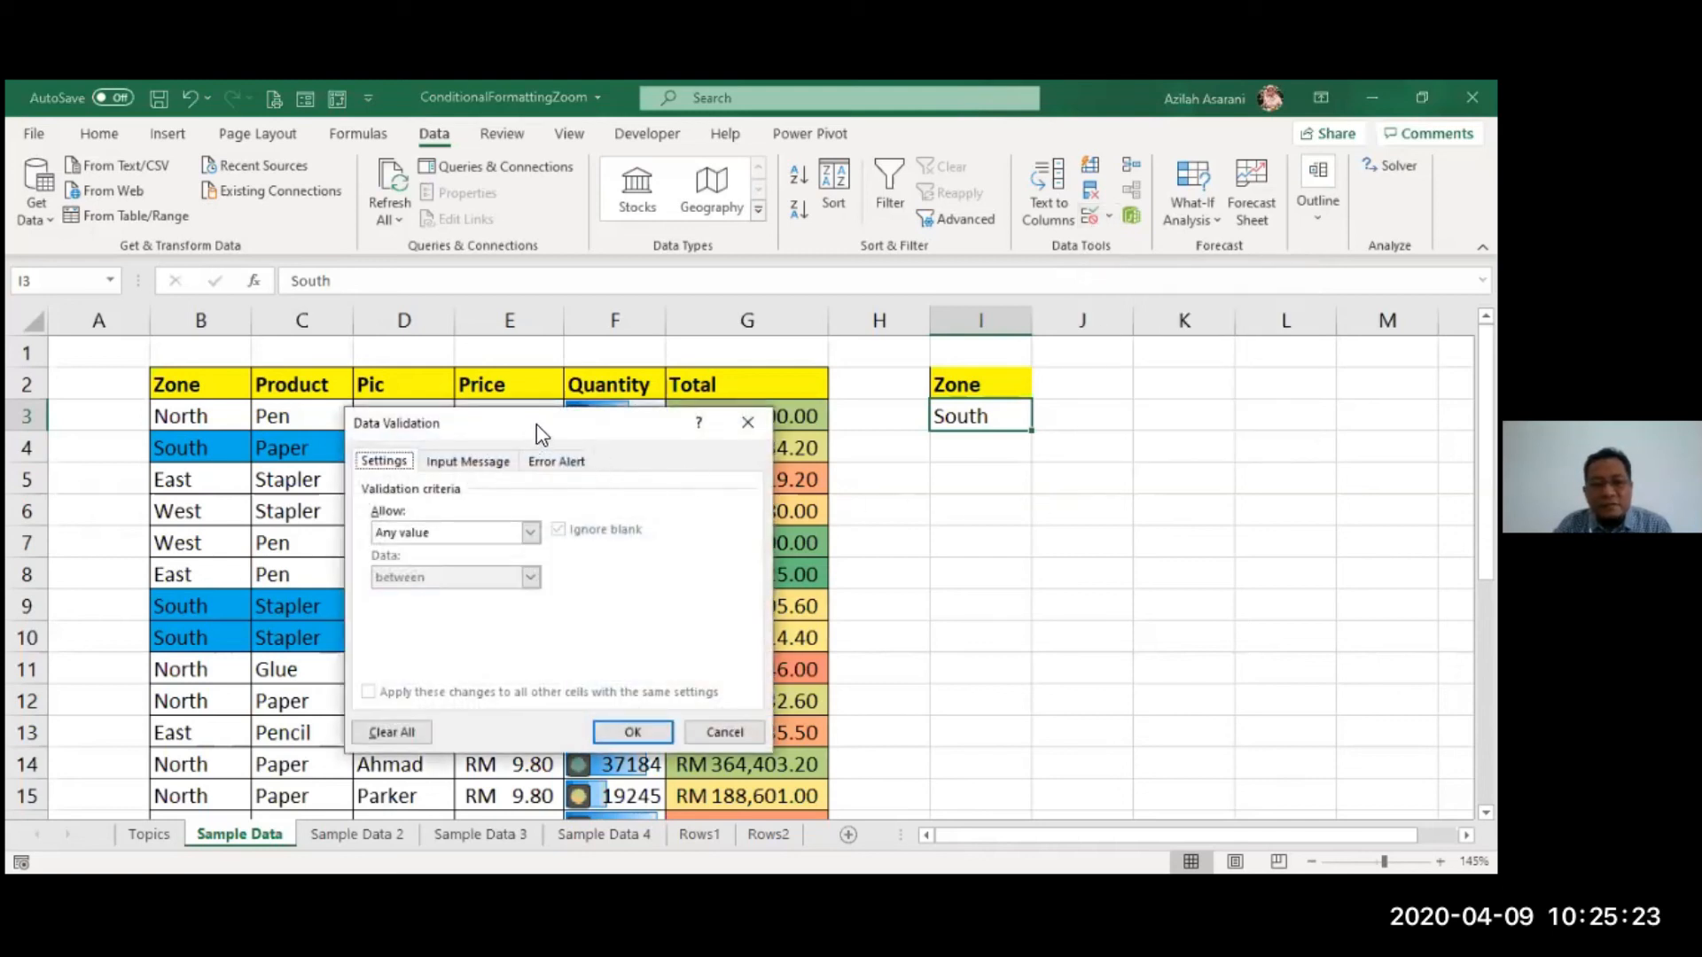
{"action": "left_click_drag", "start_coordinate": [541, 435], "coordinate": [829, 553]}
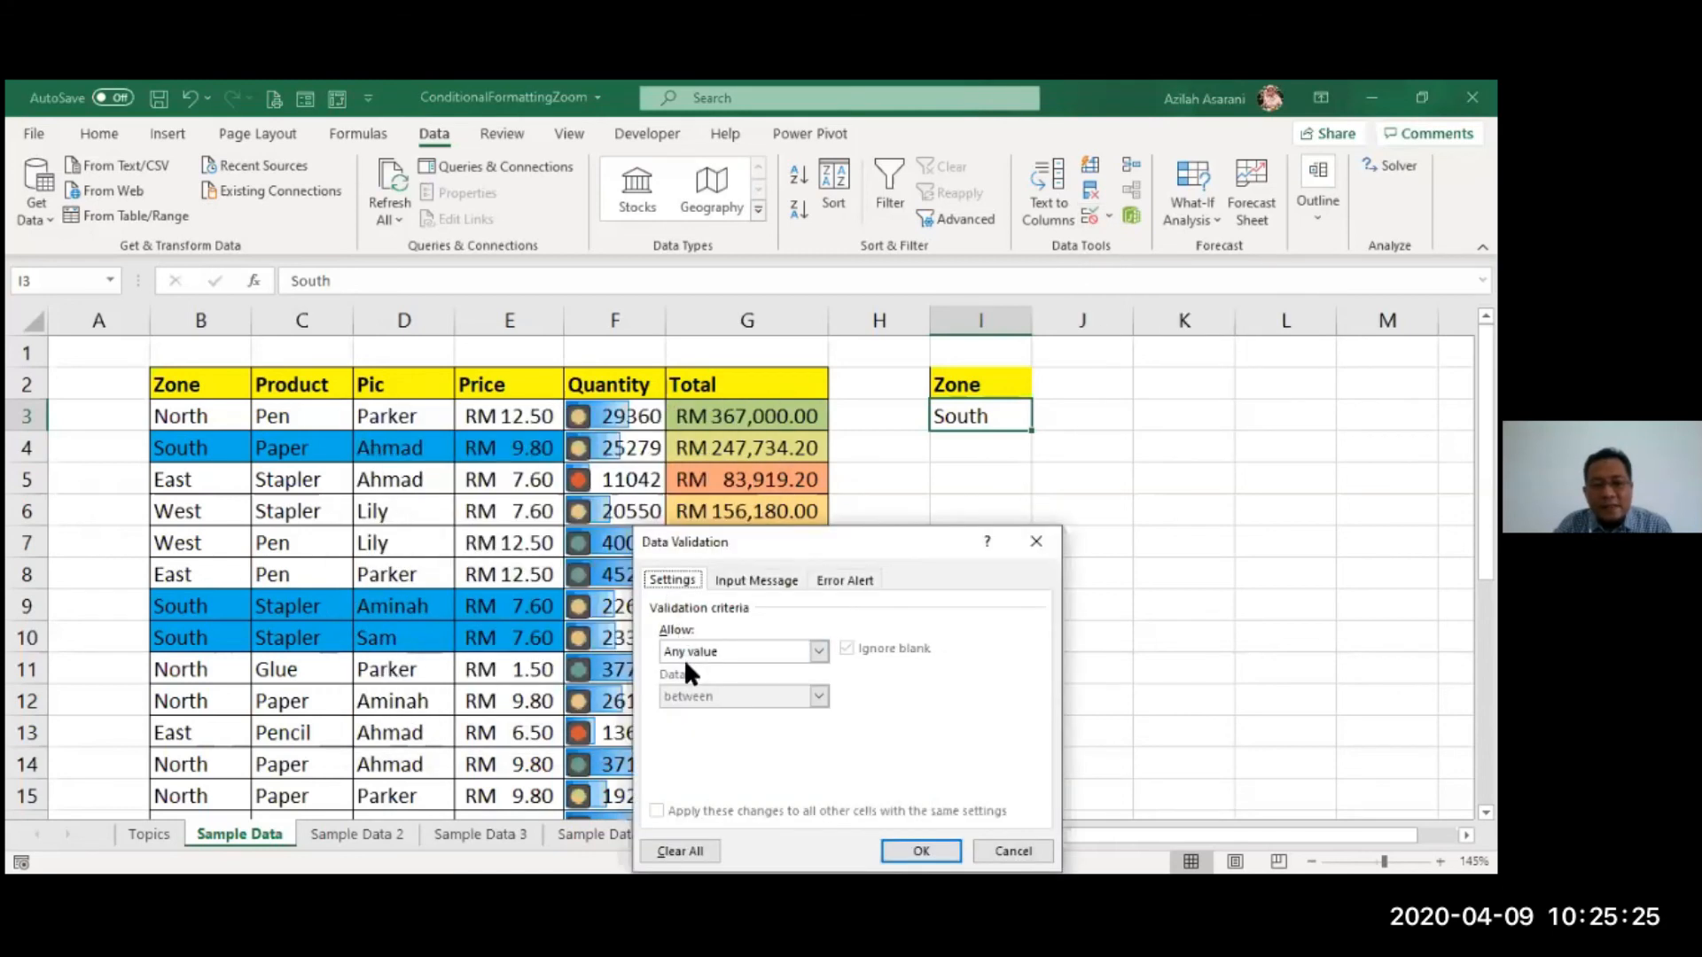
{"action": "left_click", "coordinate": [686, 650]}
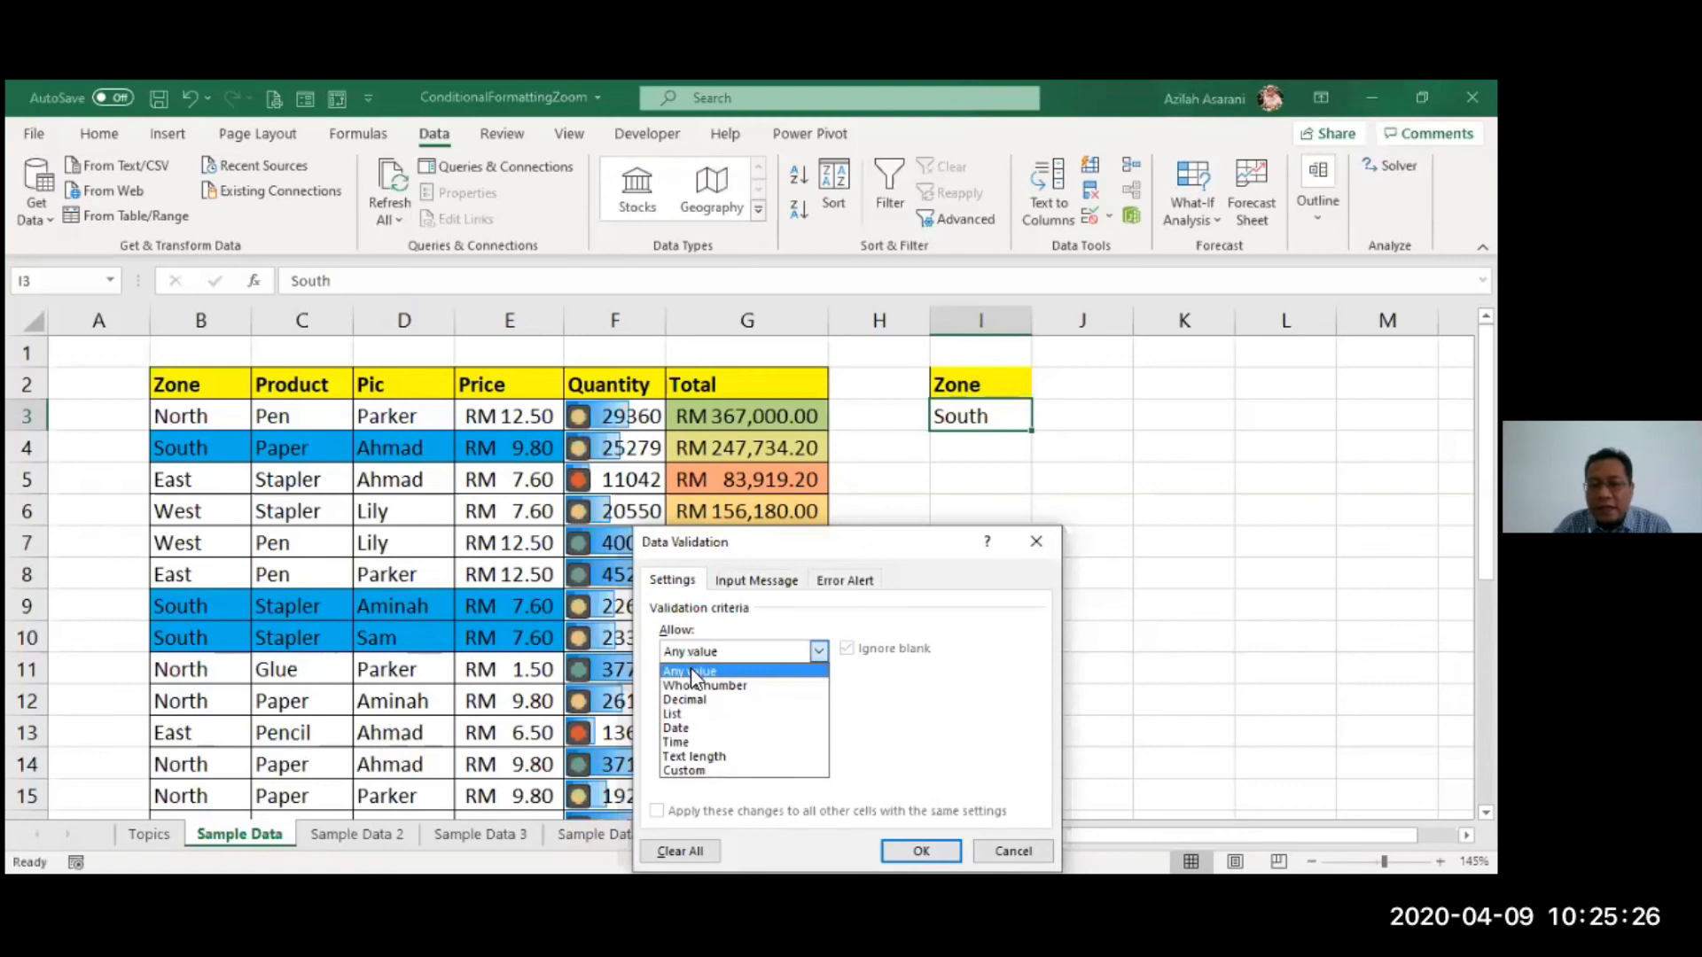
{"action": "left_click", "coordinate": [700, 717]}
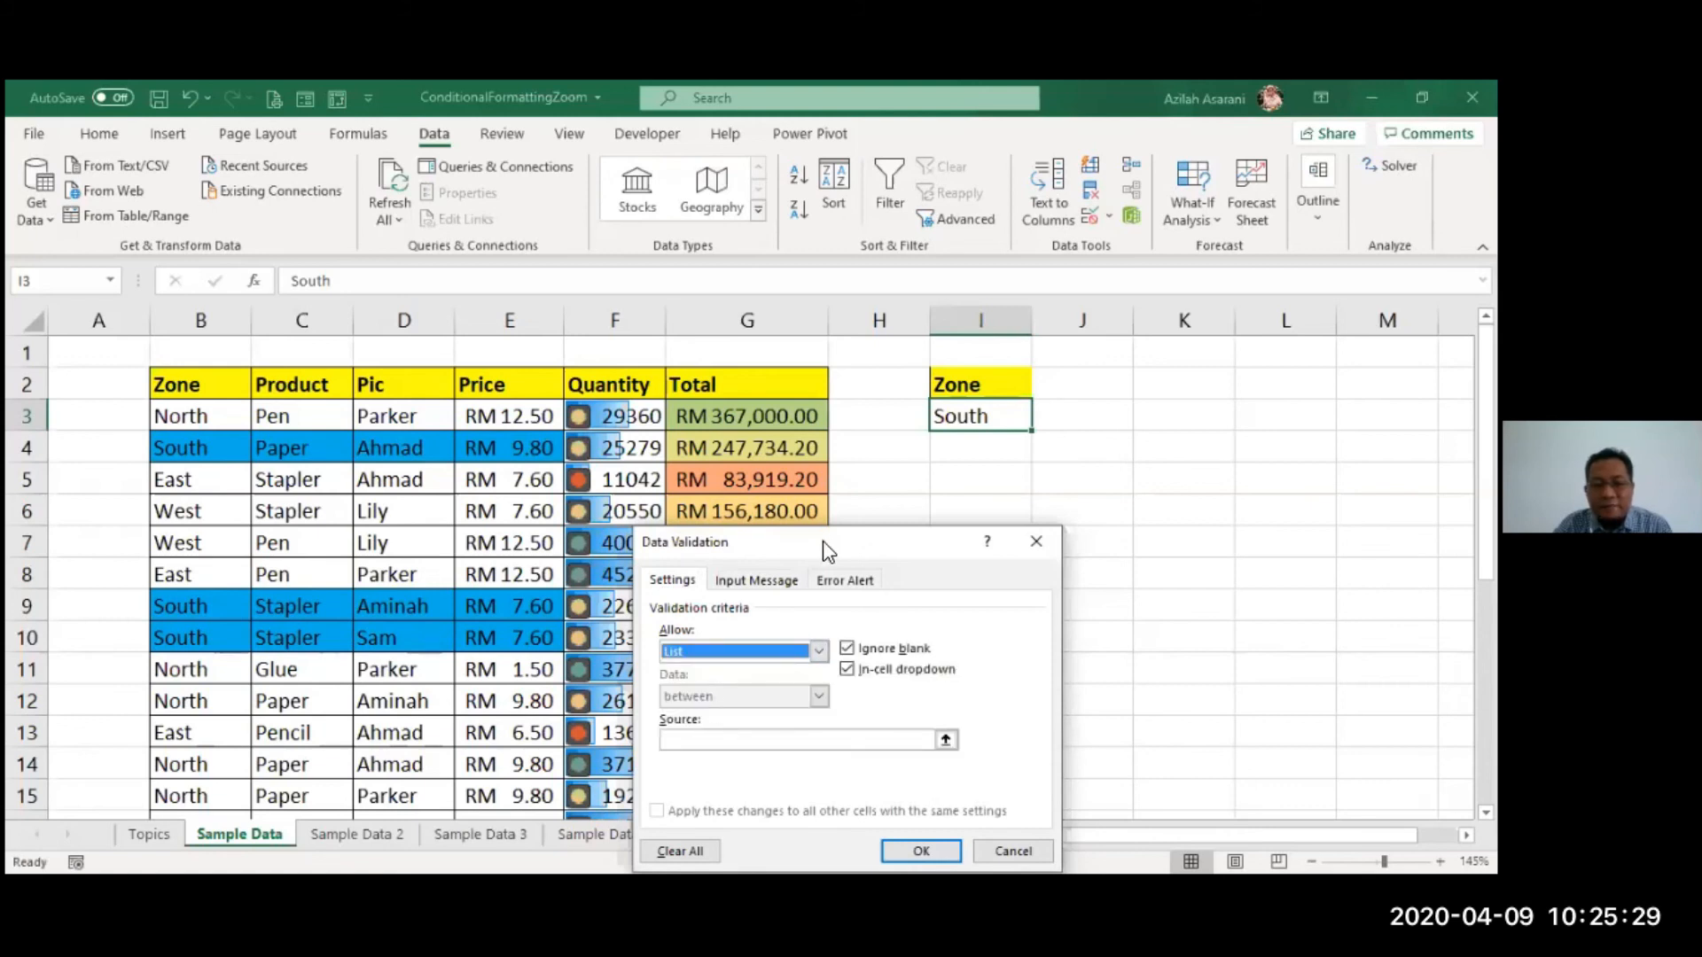
{"action": "left_click_drag", "start_coordinate": [823, 542], "coordinate": [842, 476]}
Step: Set the validation list's source to North,South,East,West and apply it to I3
{"action": "left_click", "coordinate": [805, 674]}
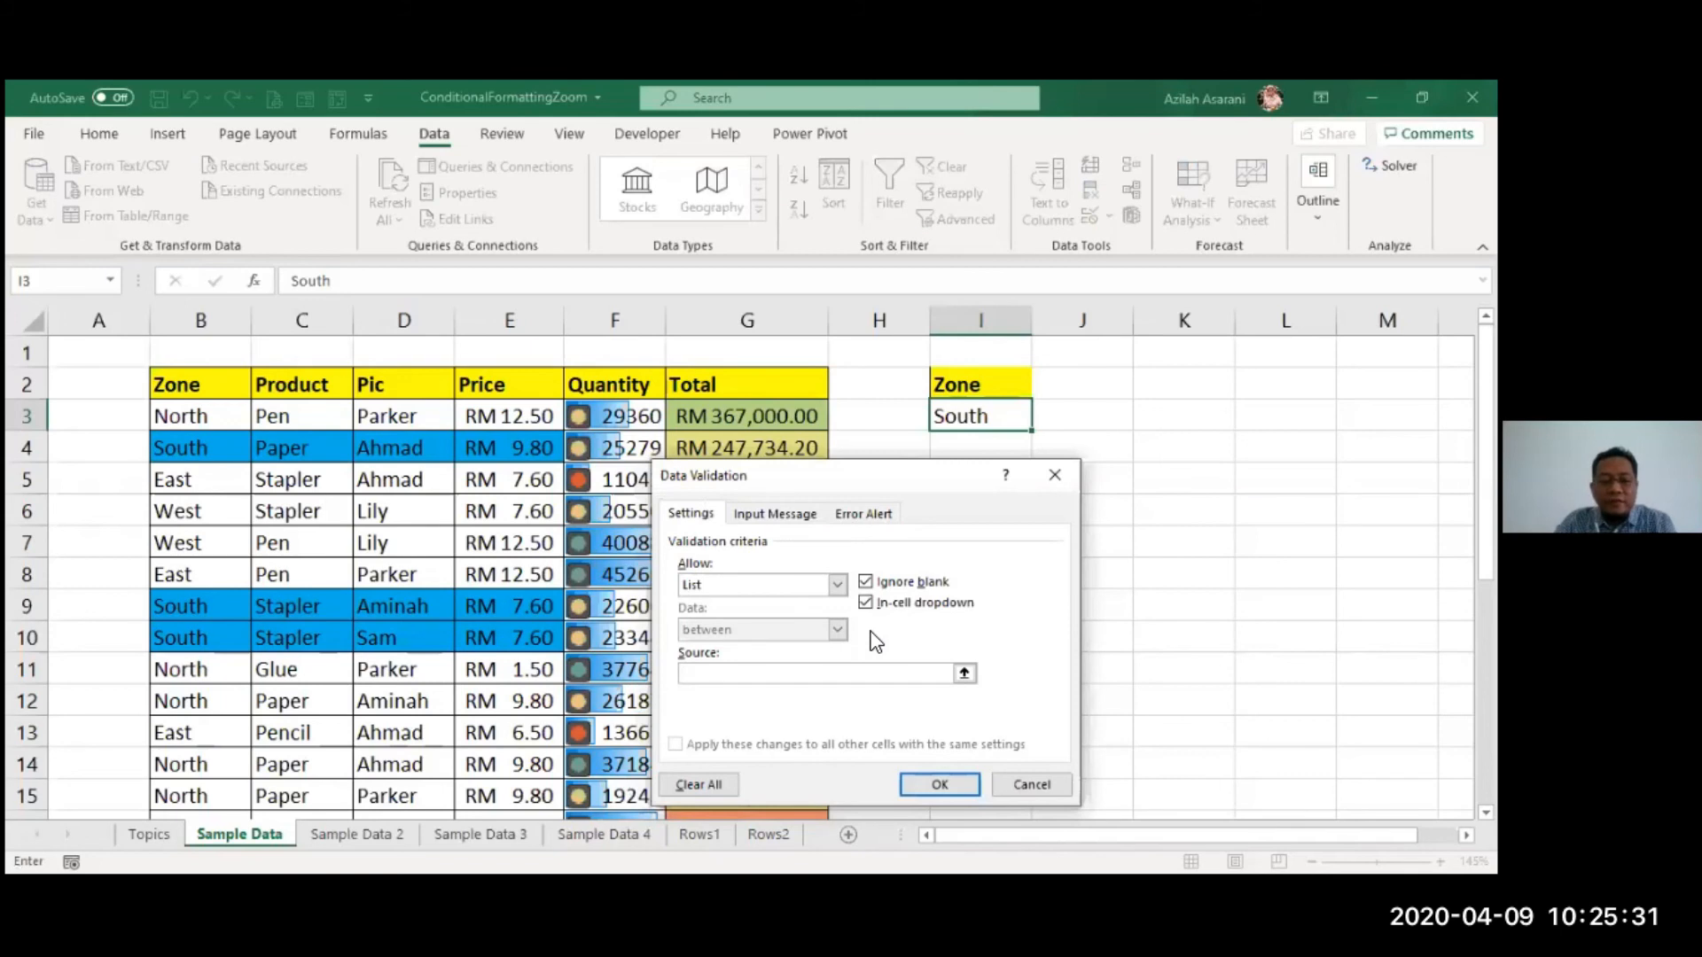
{"action": "type", "text": "N"}
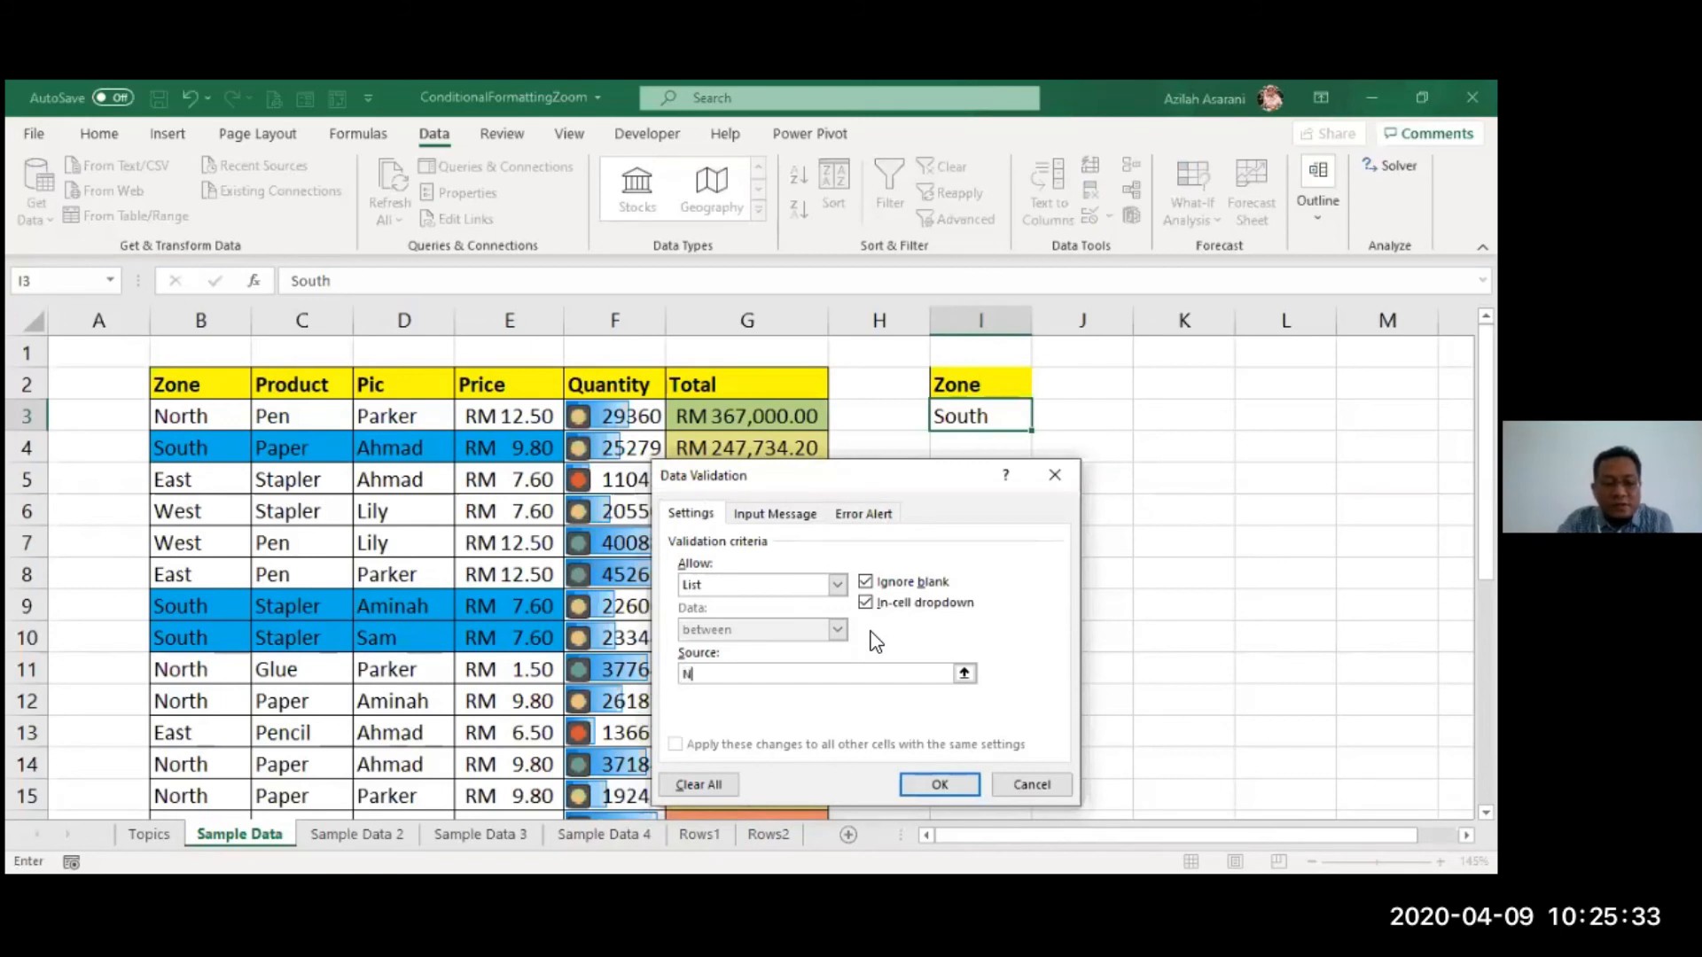
{"action": "type", "text": "orth,South,East,"}
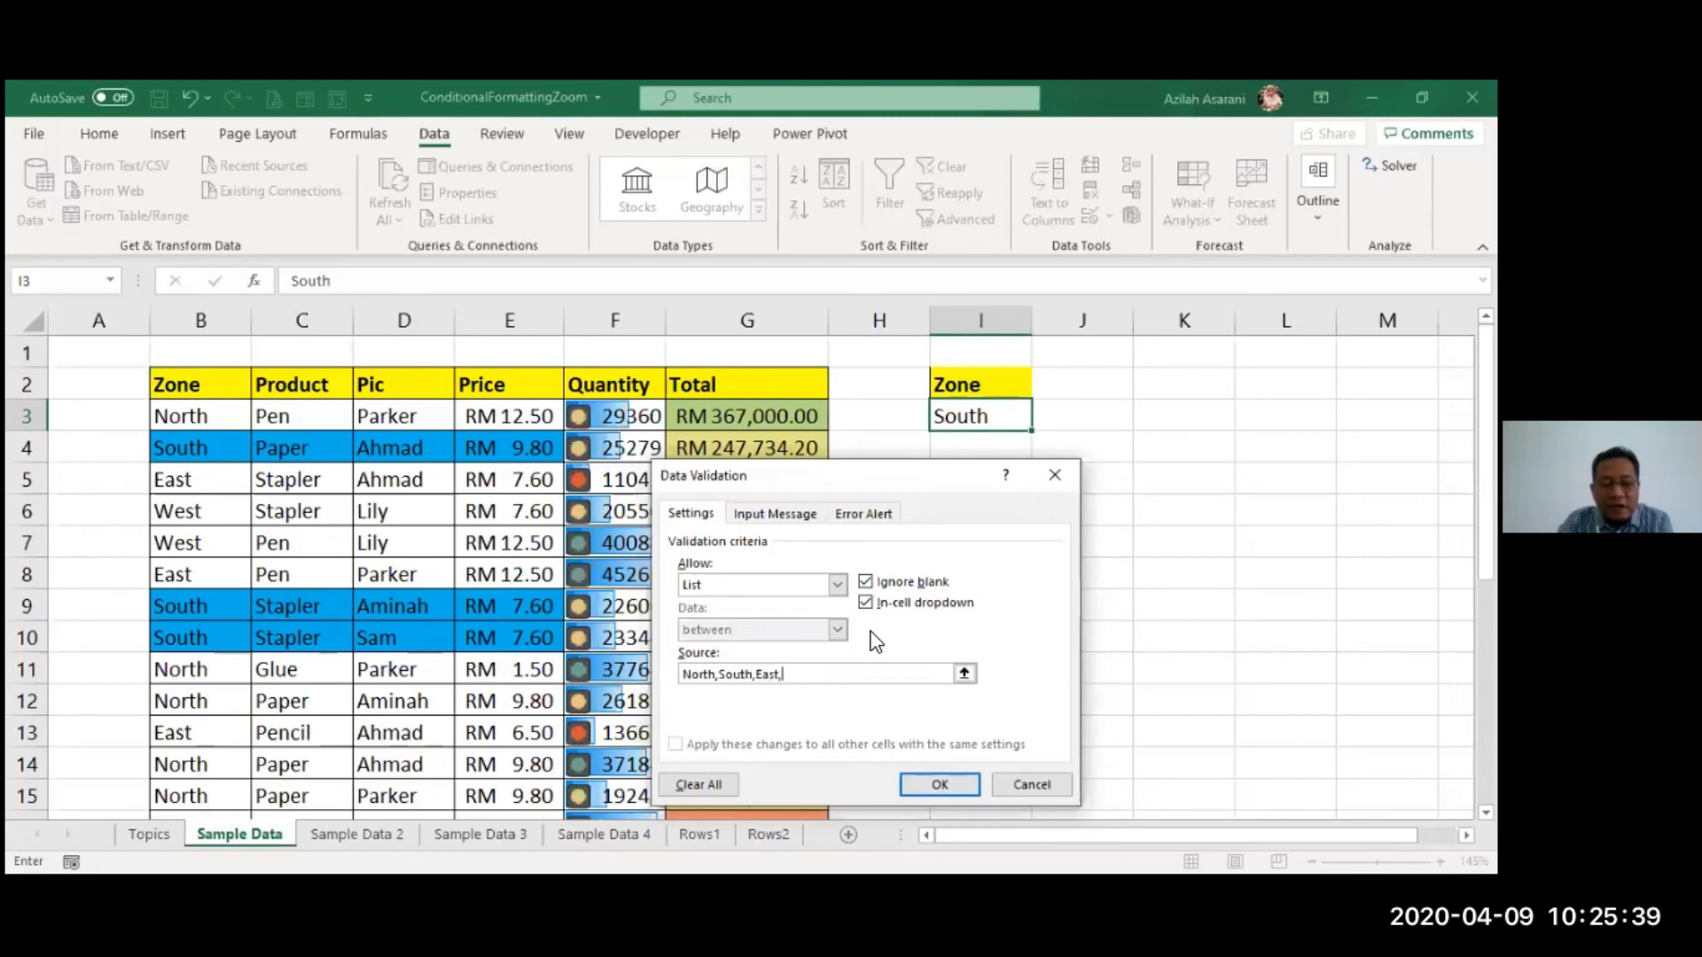
{"action": "type", "text": "West"}
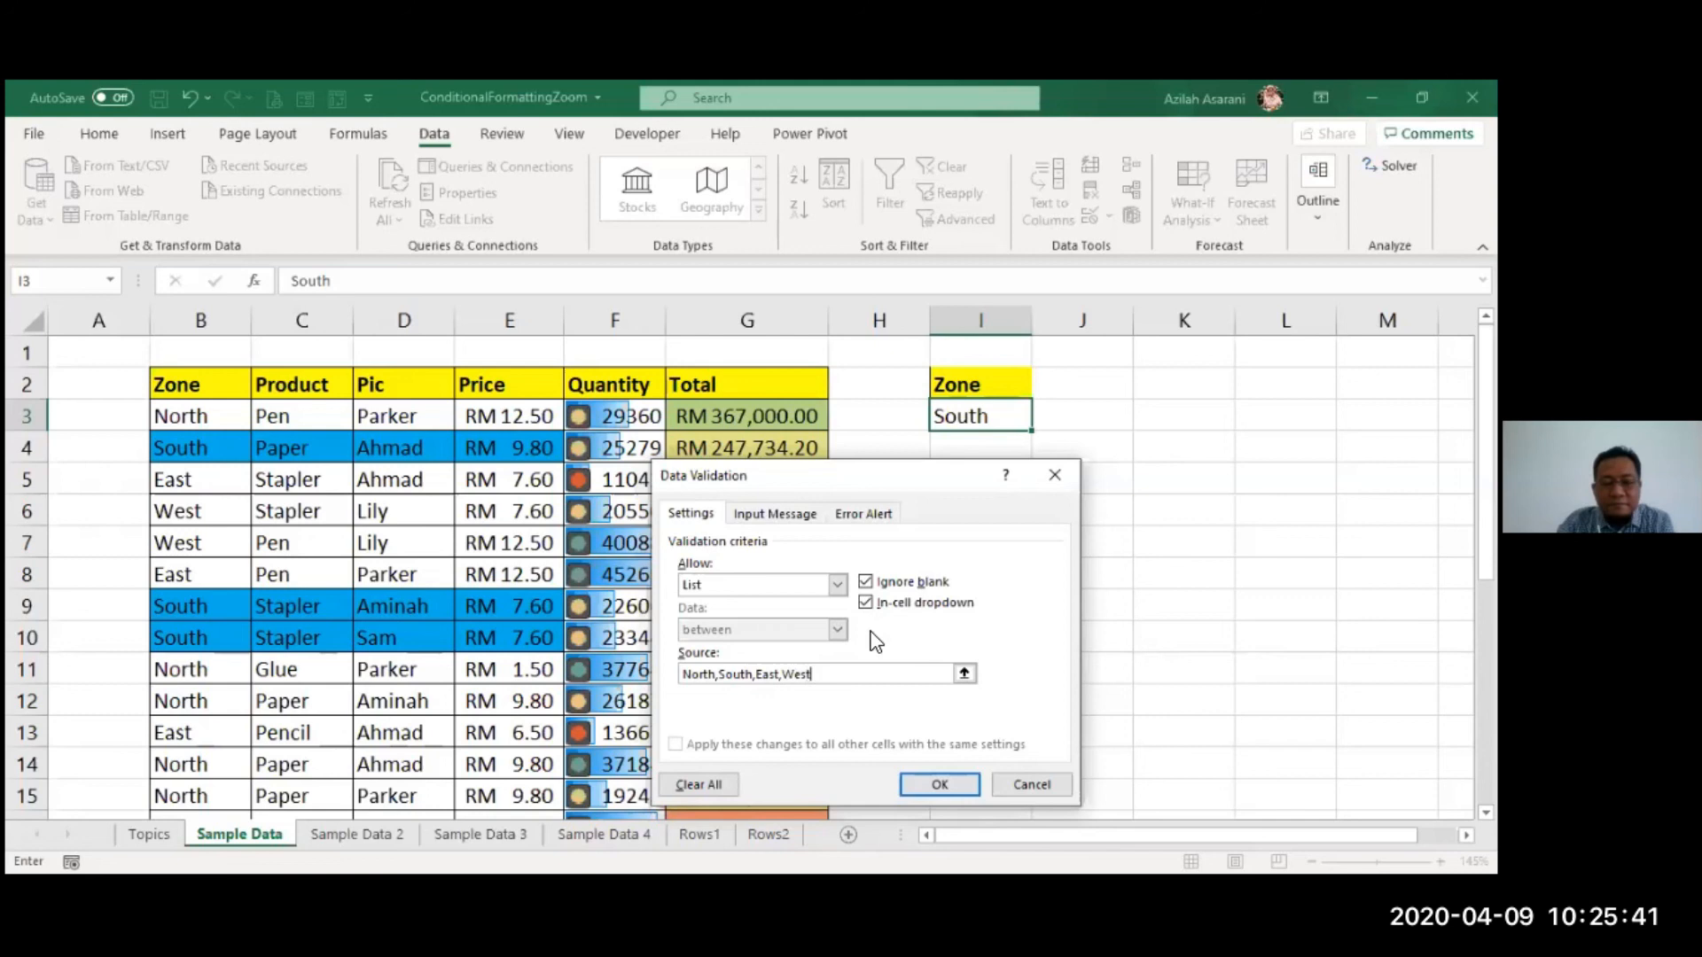
{"action": "left_click", "coordinate": [939, 784]}
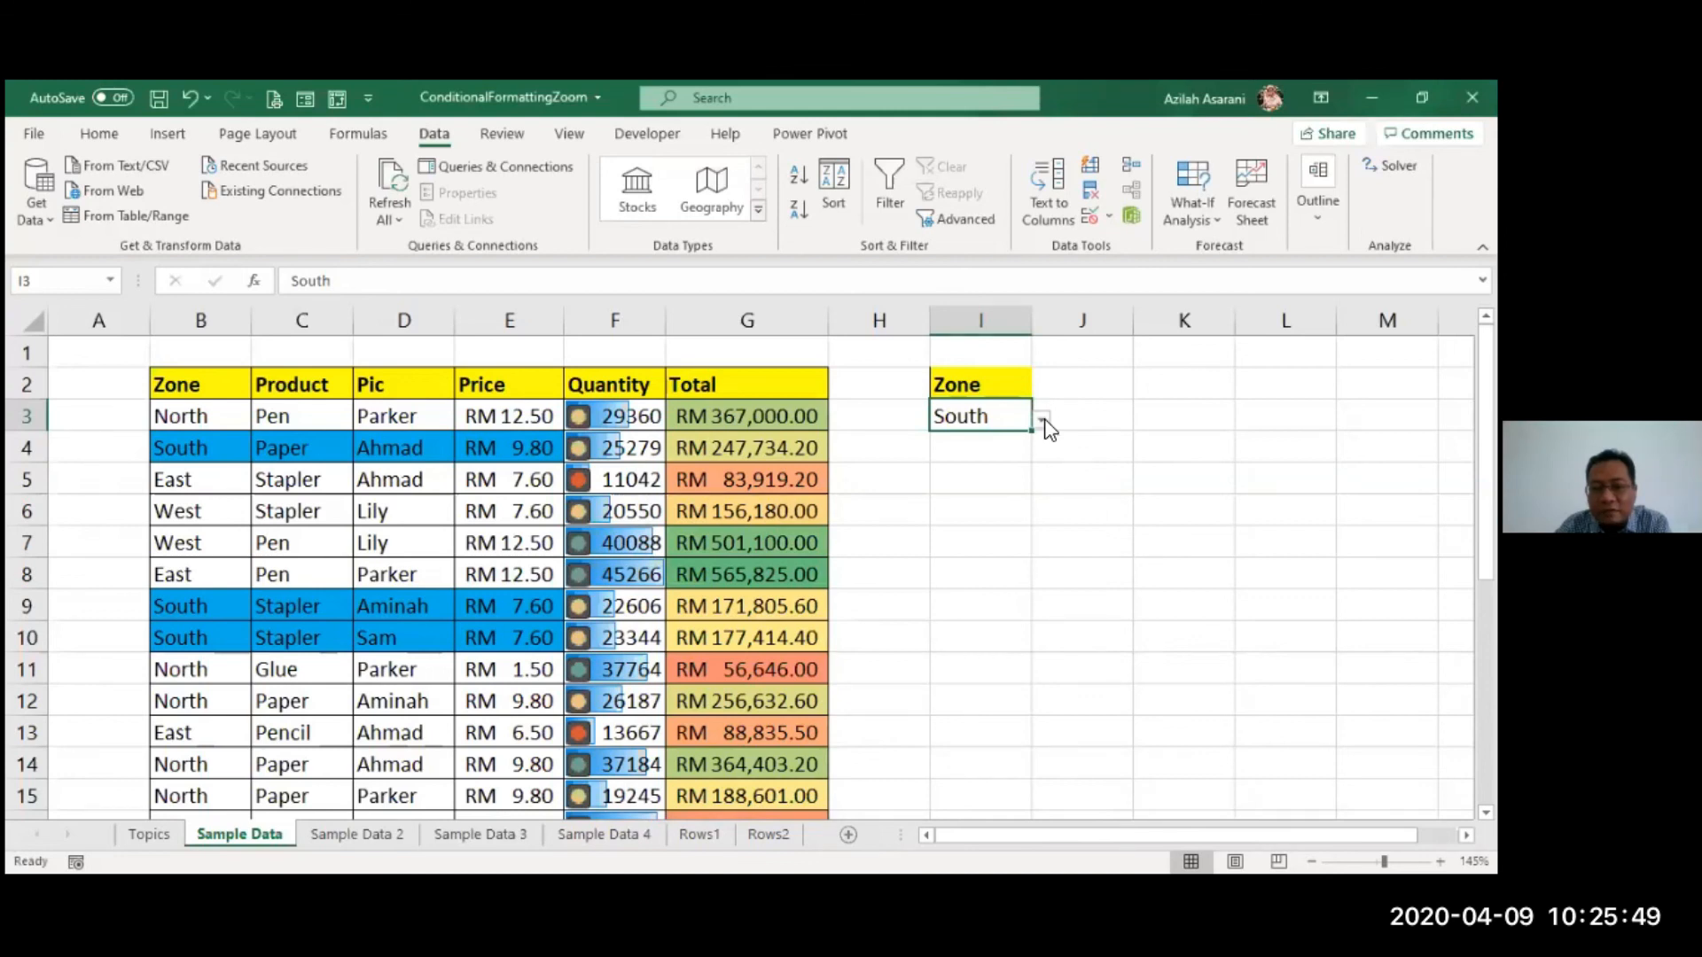
Step: Try out the zone list in I3 by choosing North, South and East in turn, finishing with West
{"action": "left_click", "coordinate": [1043, 420]}
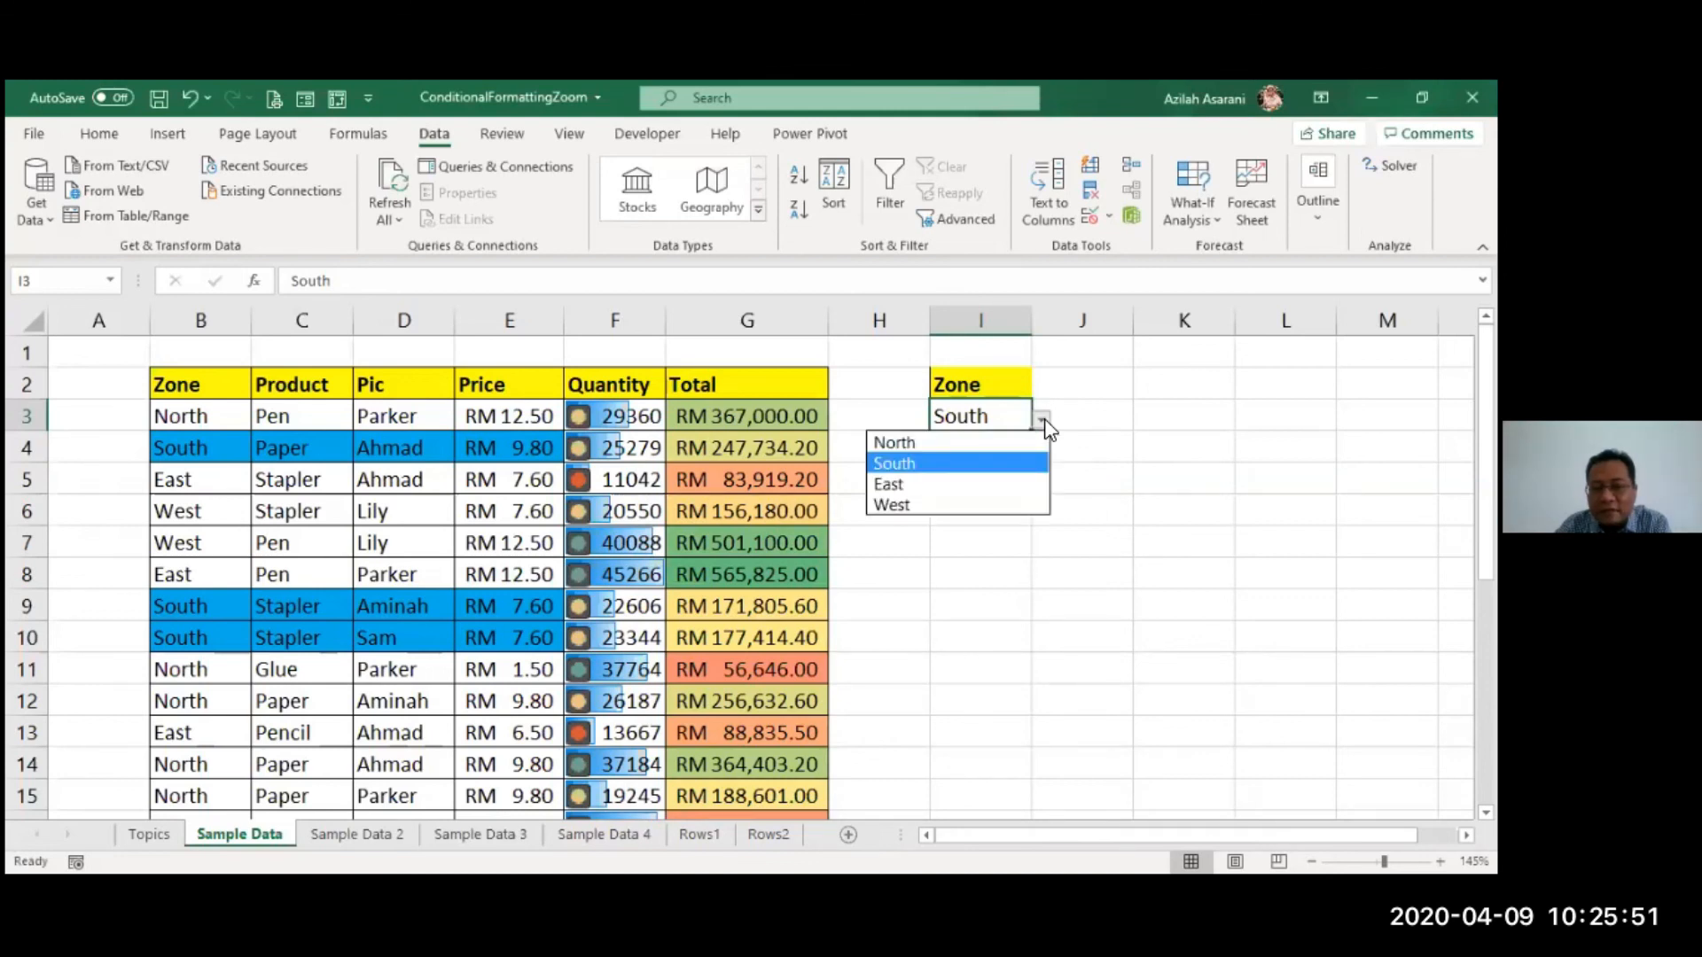
{"action": "left_click", "coordinate": [975, 442]}
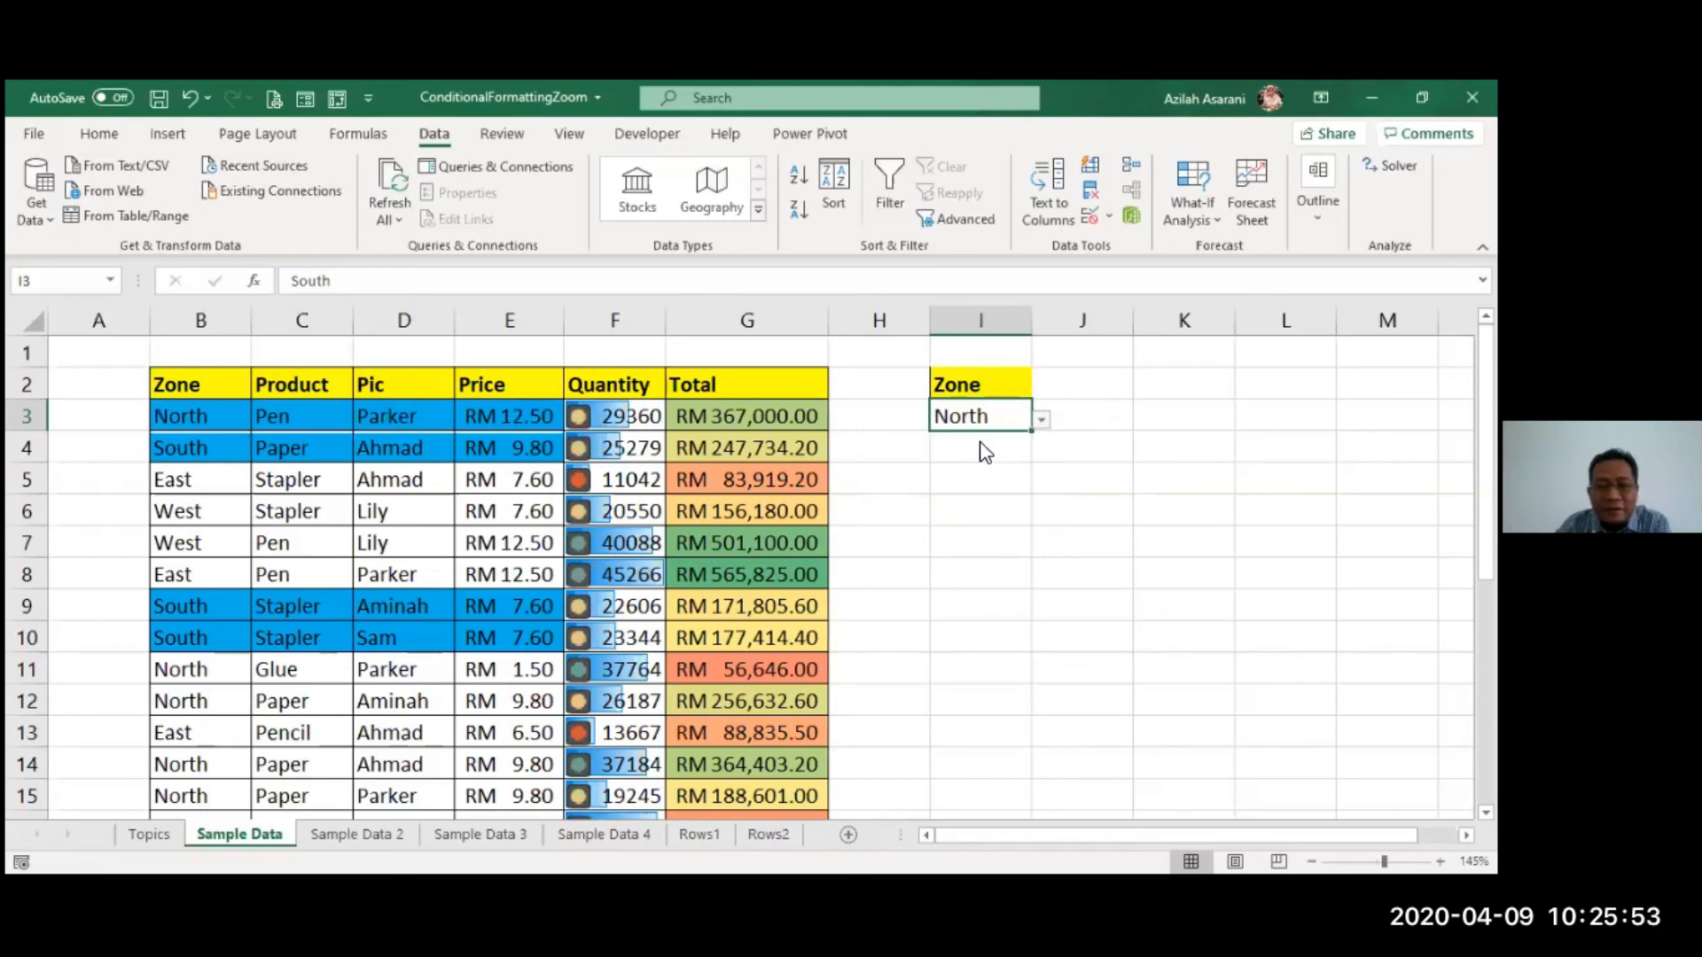
{"action": "left_click", "coordinate": [1043, 420]}
{"action": "left_click", "coordinate": [980, 459]}
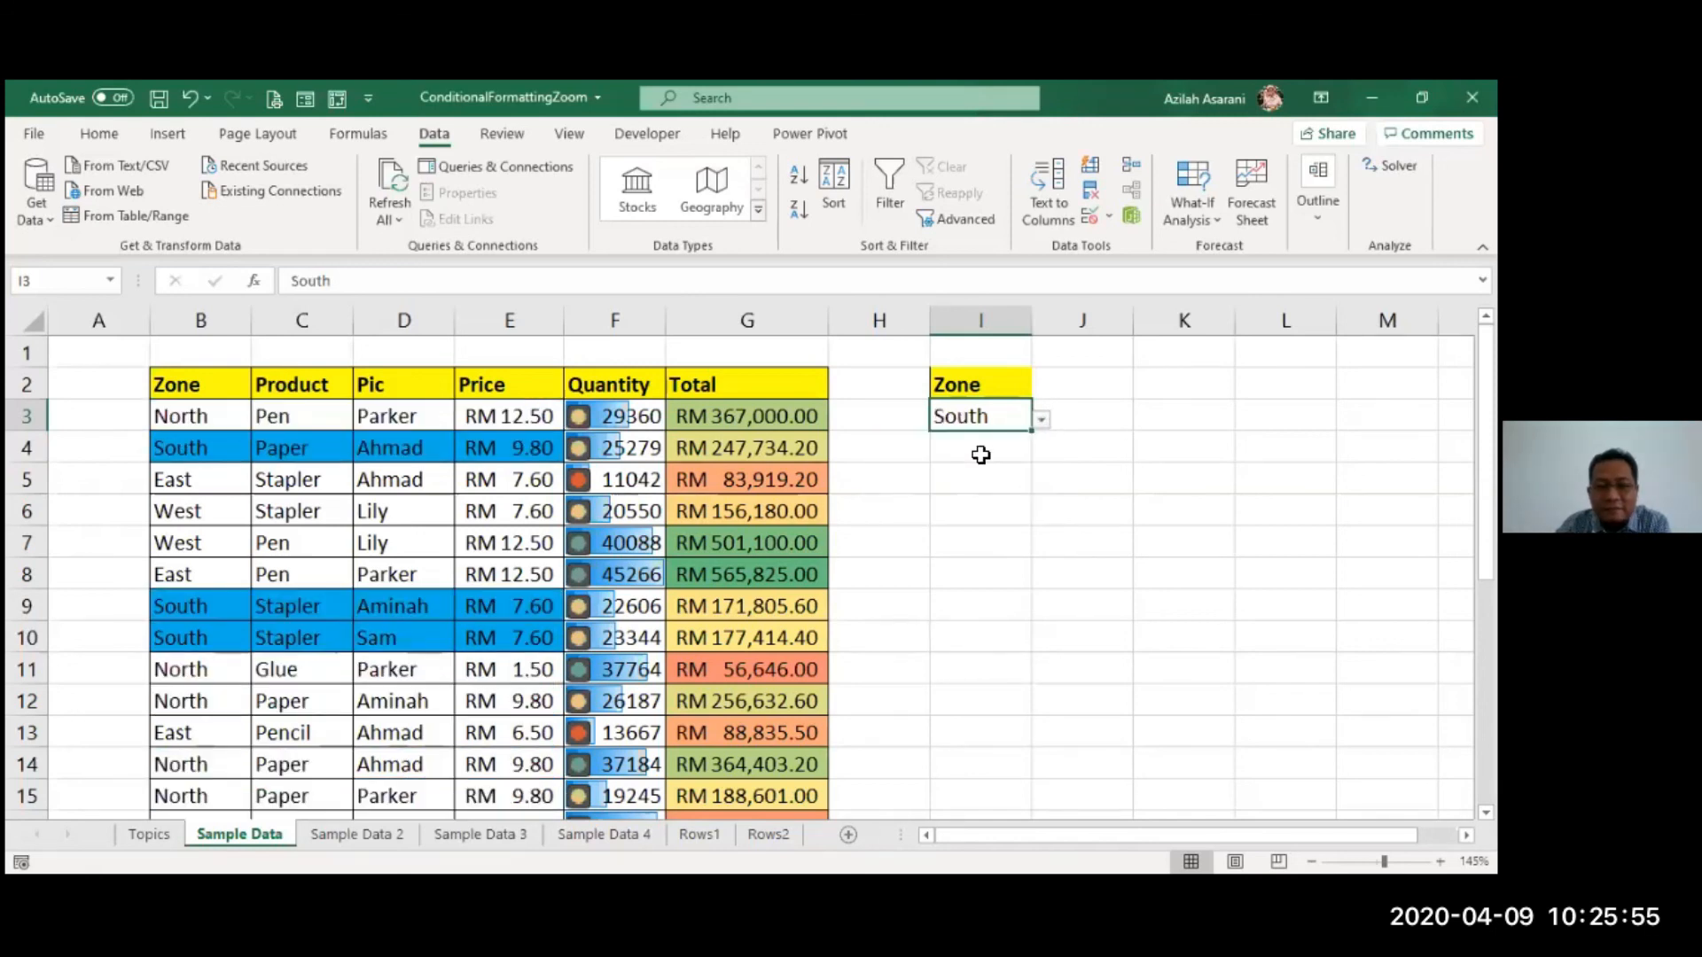
{"action": "left_click", "coordinate": [1042, 420]}
{"action": "left_click", "coordinate": [993, 482]}
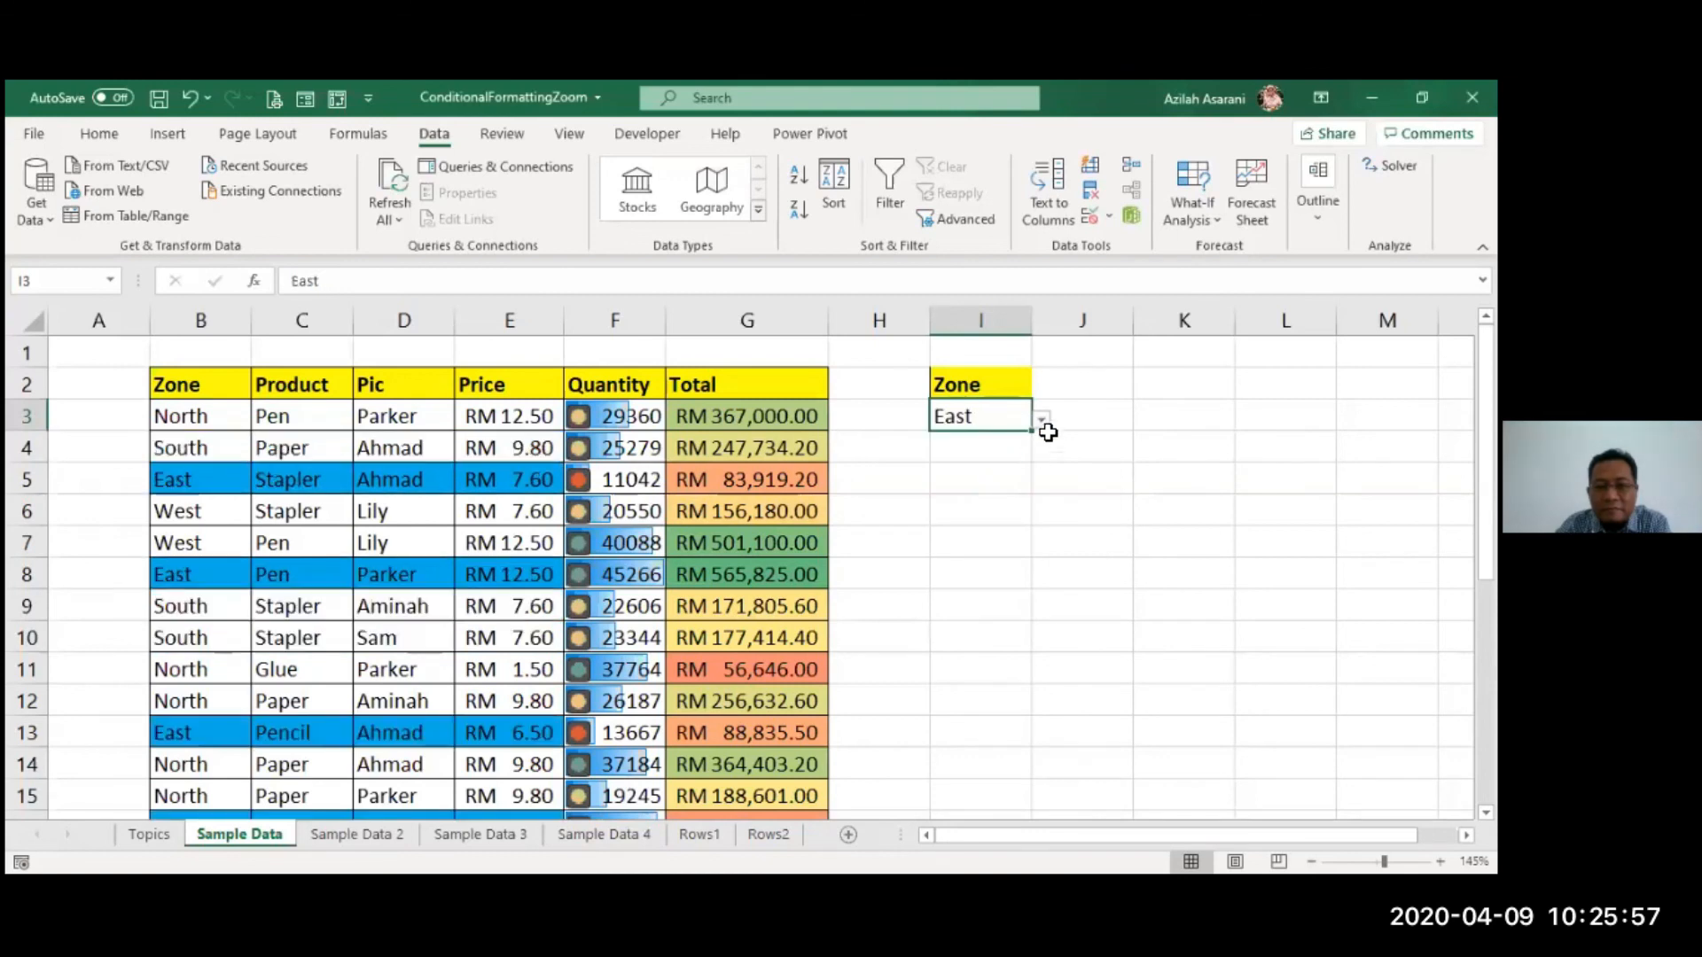
{"action": "left_click", "coordinate": [1042, 420]}
{"action": "left_click", "coordinate": [965, 505]}
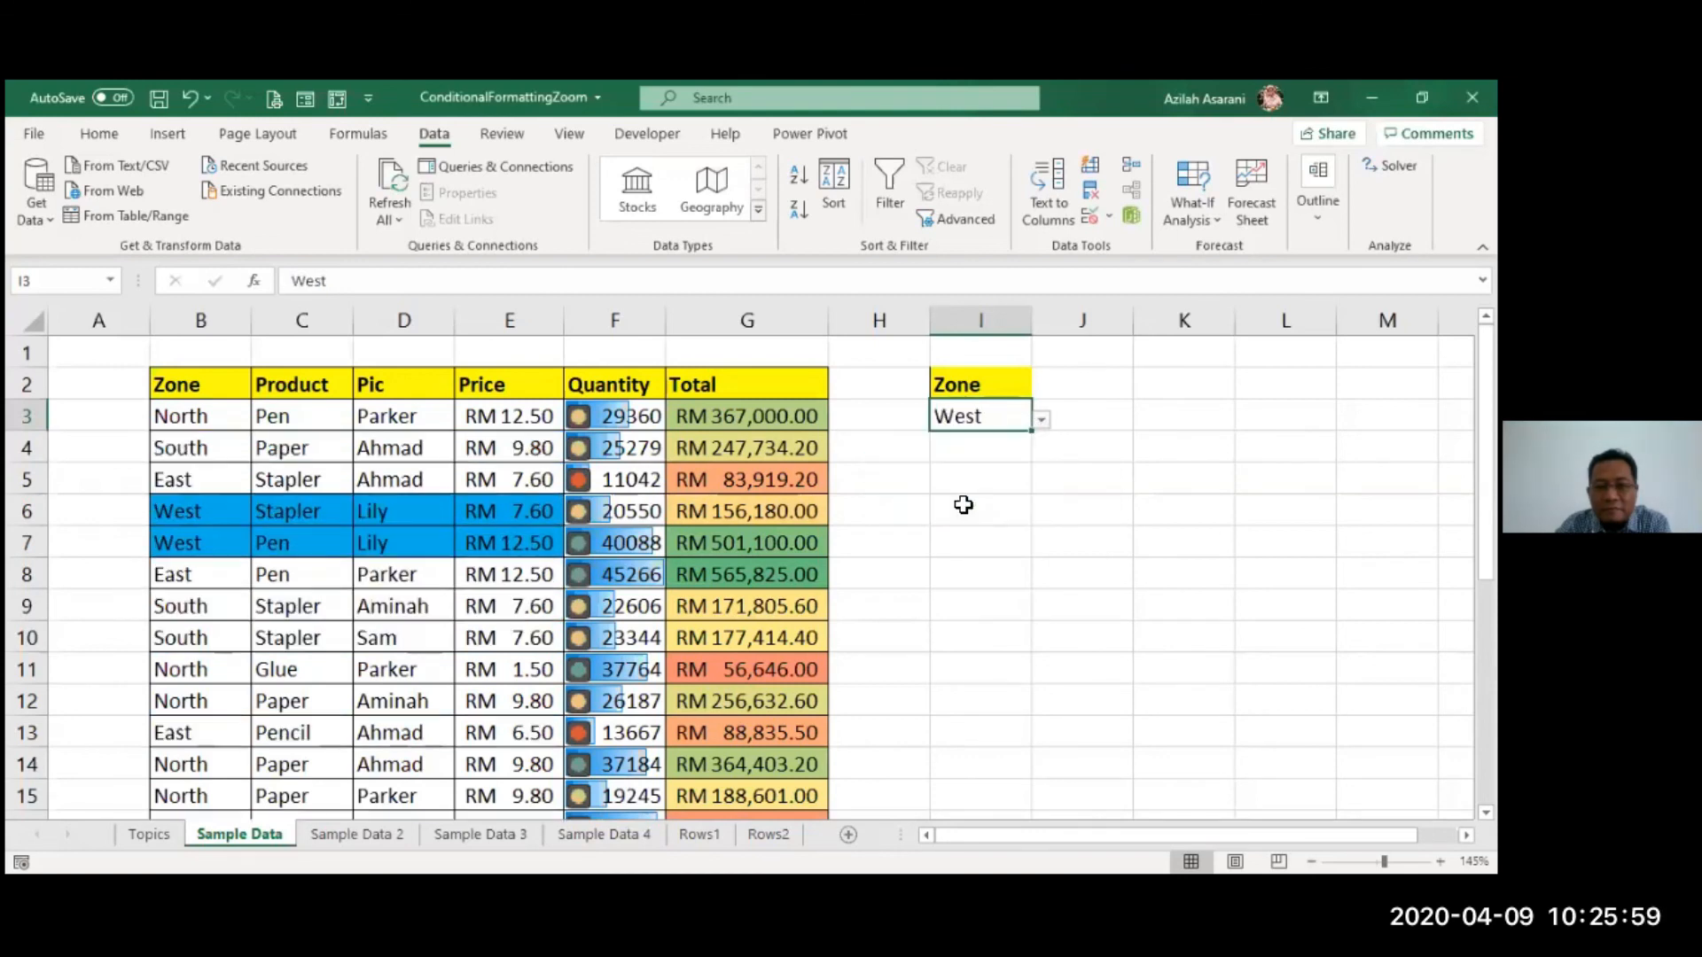
{"action": "left_click", "coordinate": [1075, 561]}
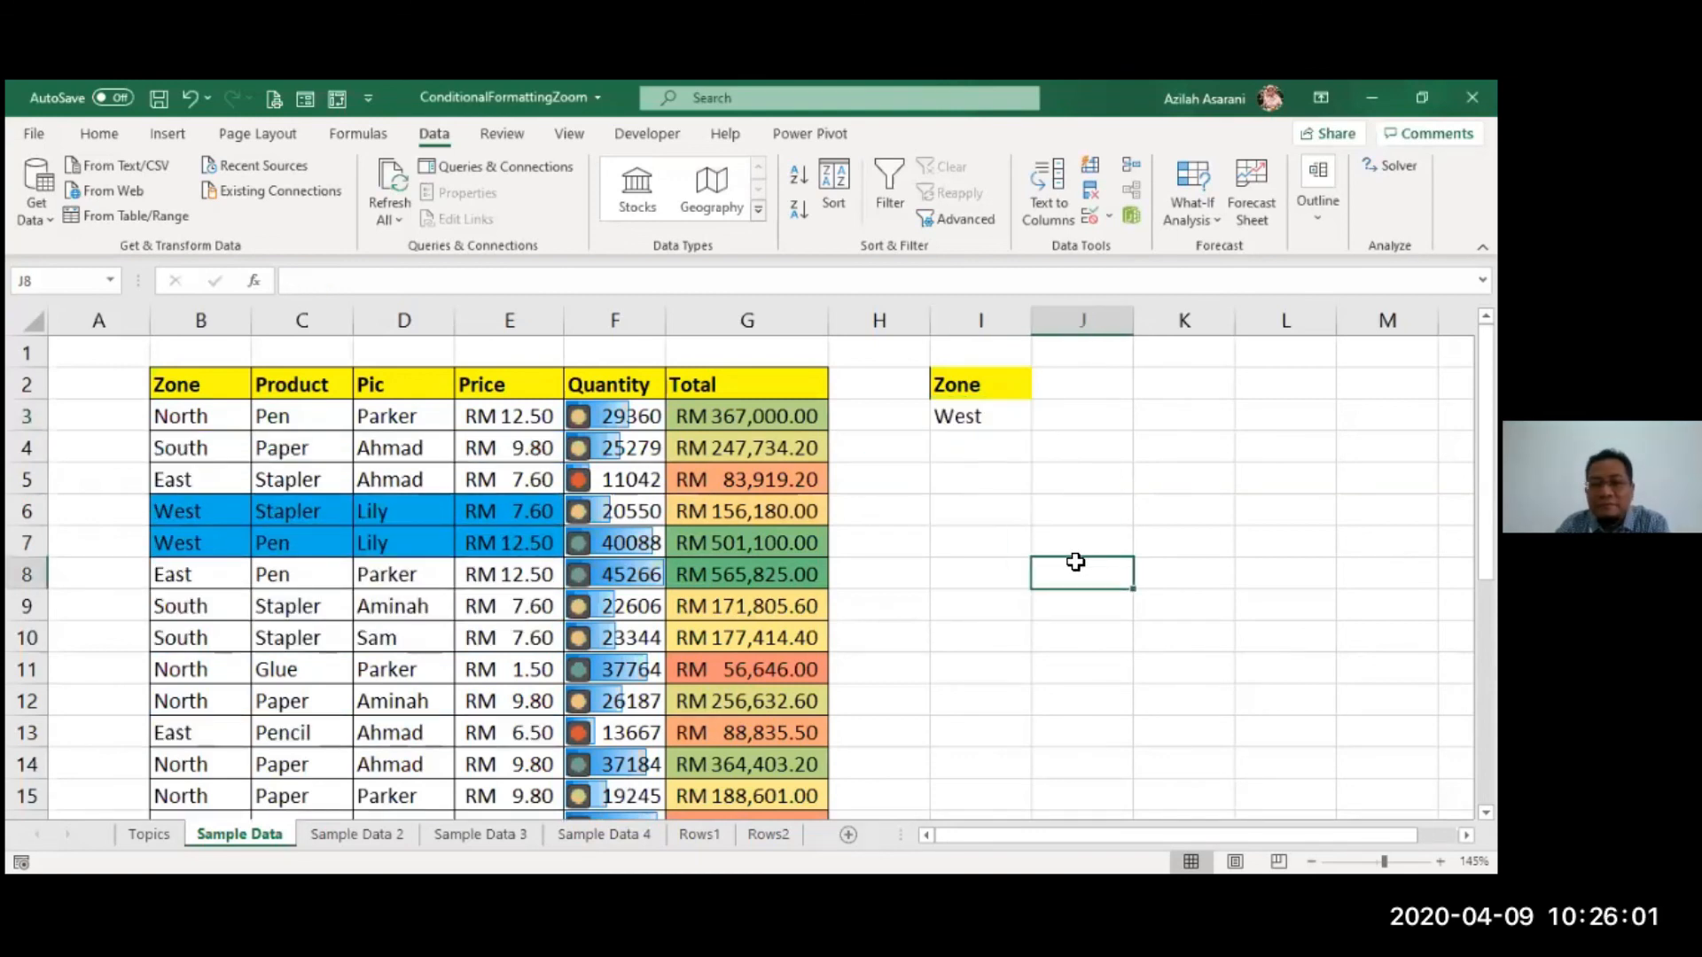